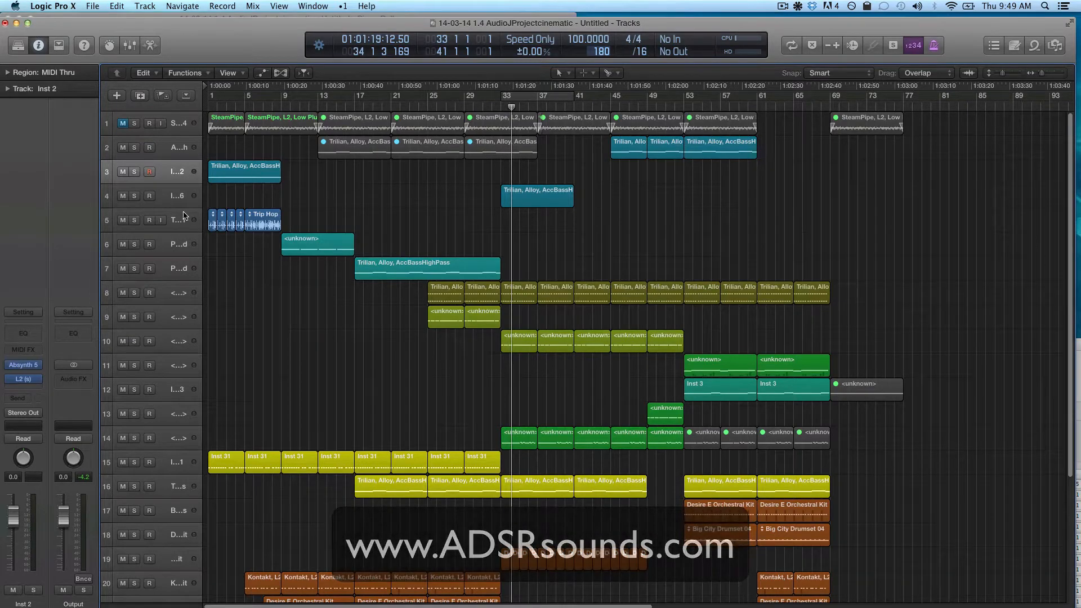
# - Move the Trip Hop Smart Beat 01 track directly beneath Inst 2, select Inst 2 and return the playhead to the project start
pyautogui.moveTo(178, 219); pyautogui.dragTo(193, 181)
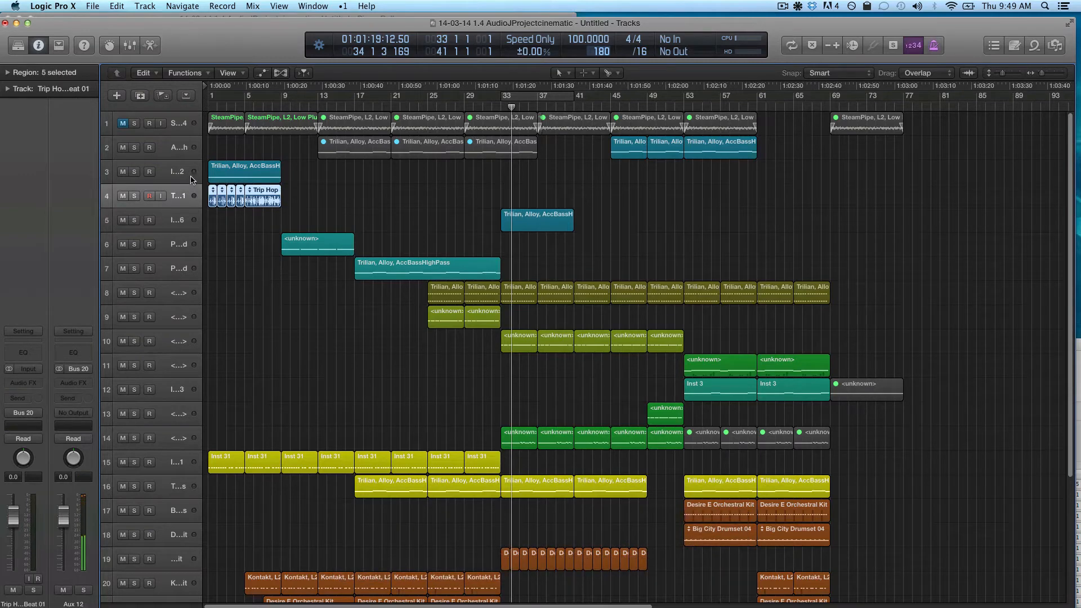
pyautogui.click(191, 180)
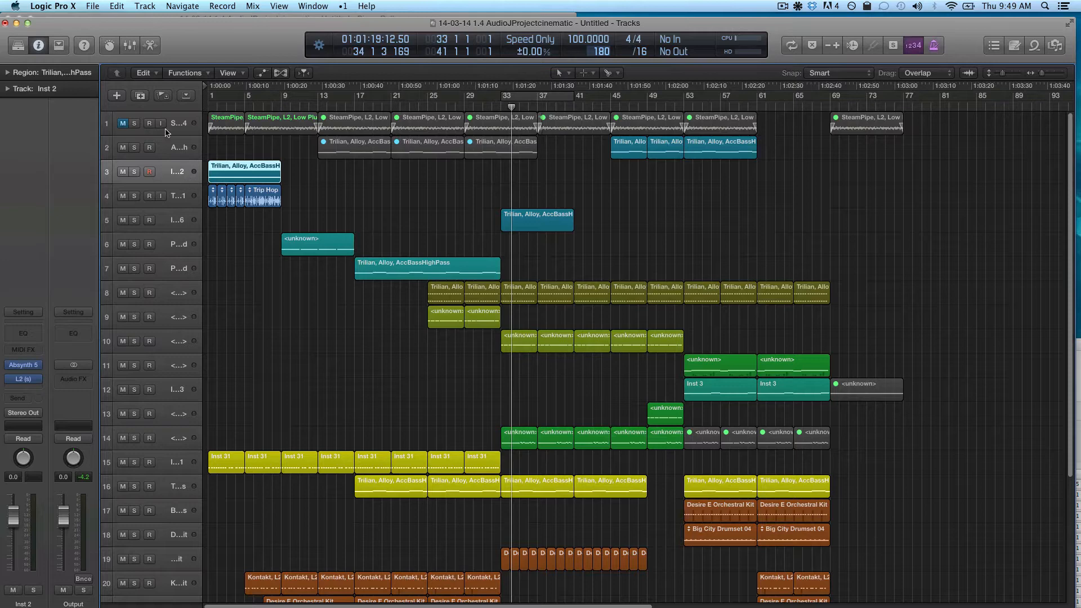
pyautogui.press('Return')
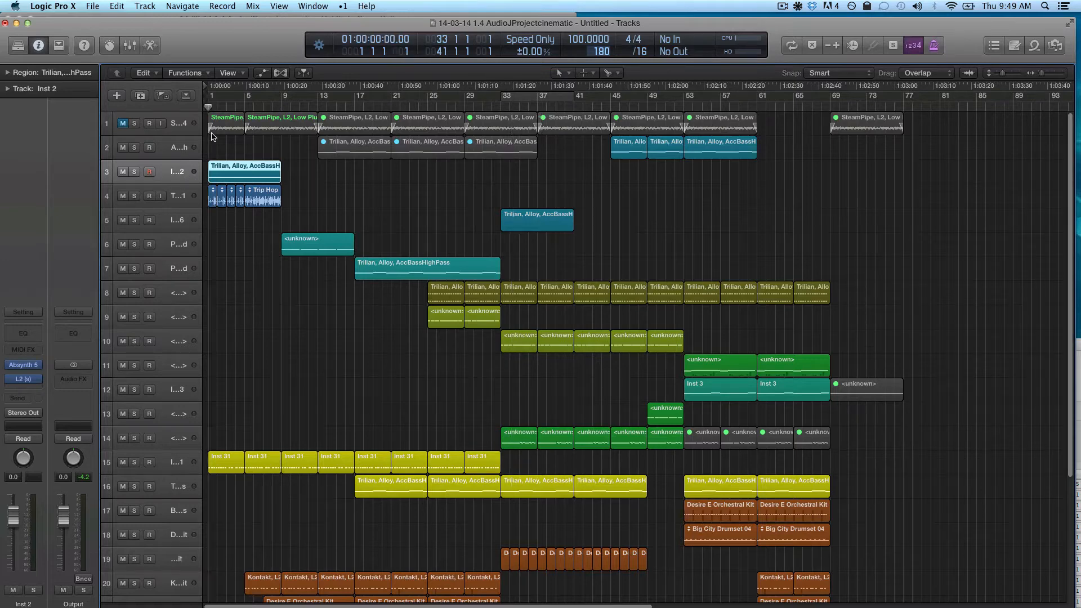
# - Solo both the Inst 2 and Trip Hop Smart Beat 01 tracks
pyautogui.press('super+Right')
pyautogui.press('super+Down')
pyautogui.press('super+Down')
pyautogui.press('super+Down')
pyautogui.press('super+Down')
pyautogui.press('super+Down')
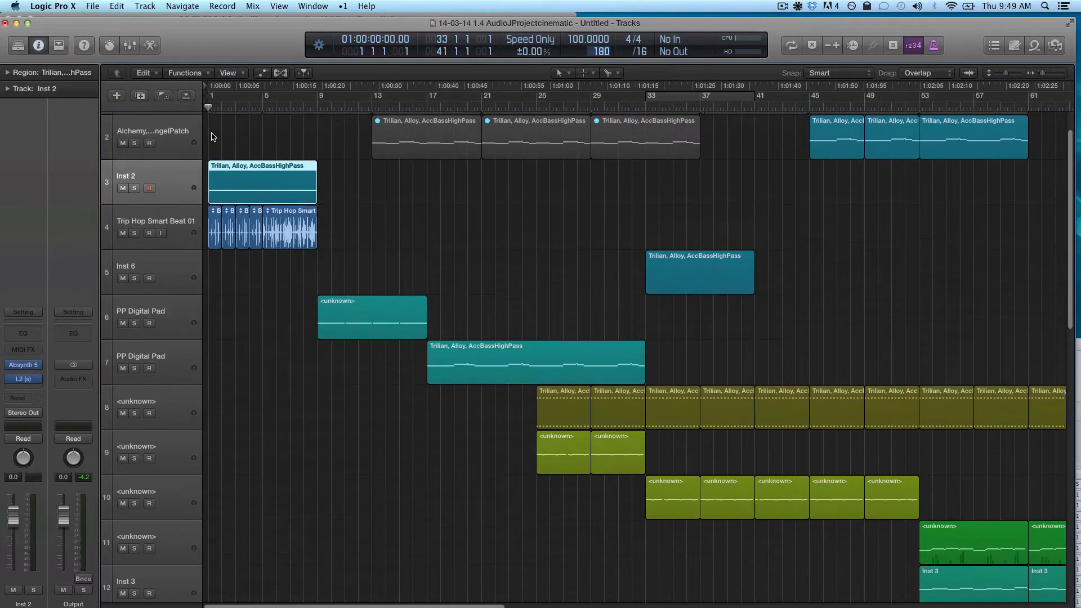
pyautogui.press('super+Right')
pyautogui.press('super+Right')
pyautogui.press('super+Right')
pyautogui.scroll(1, 285, 108)
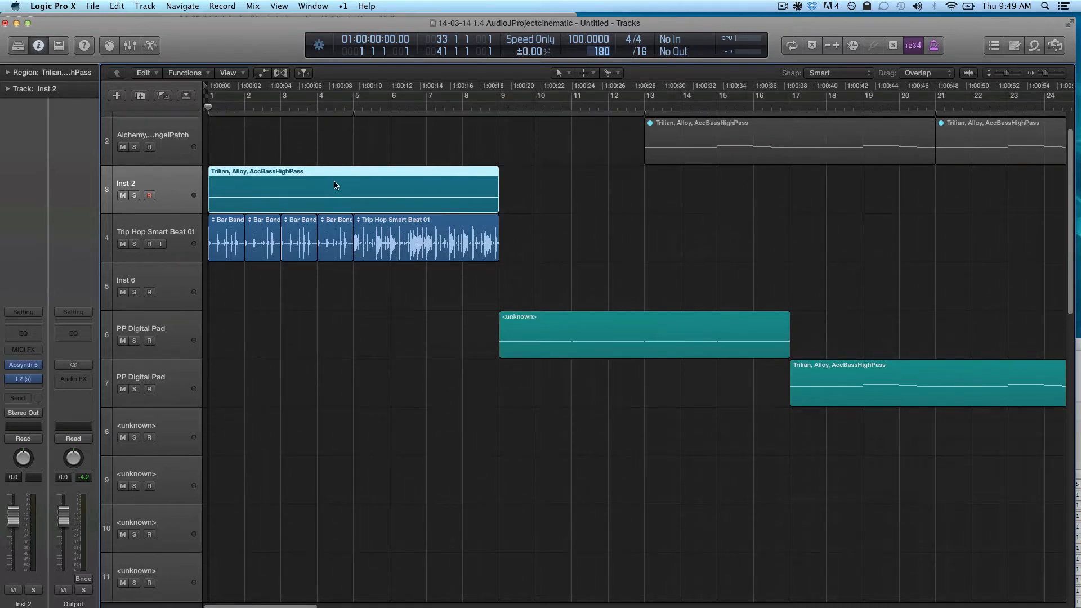
pyautogui.press('super+Left')
pyautogui.press('super+Left')
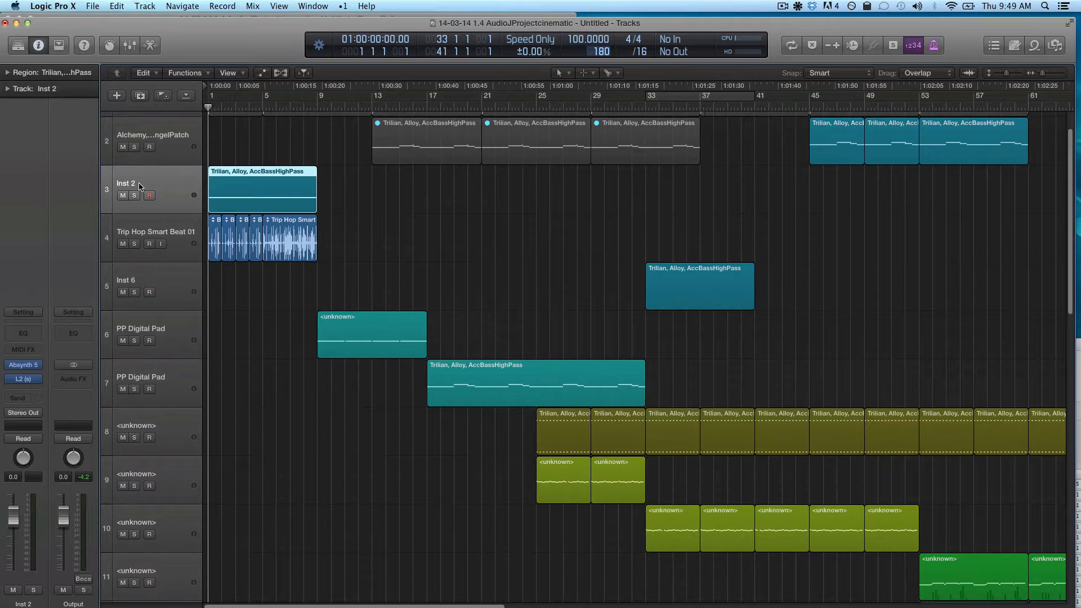
pyautogui.moveTo(136, 196); pyautogui.dragTo(135, 245)
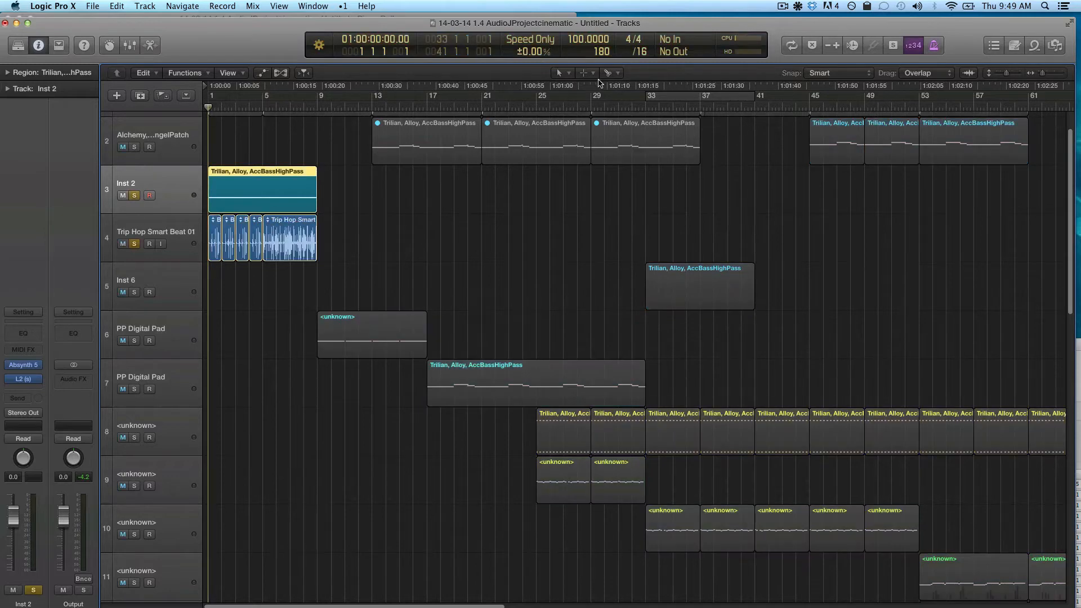
pyautogui.click(782, 7)
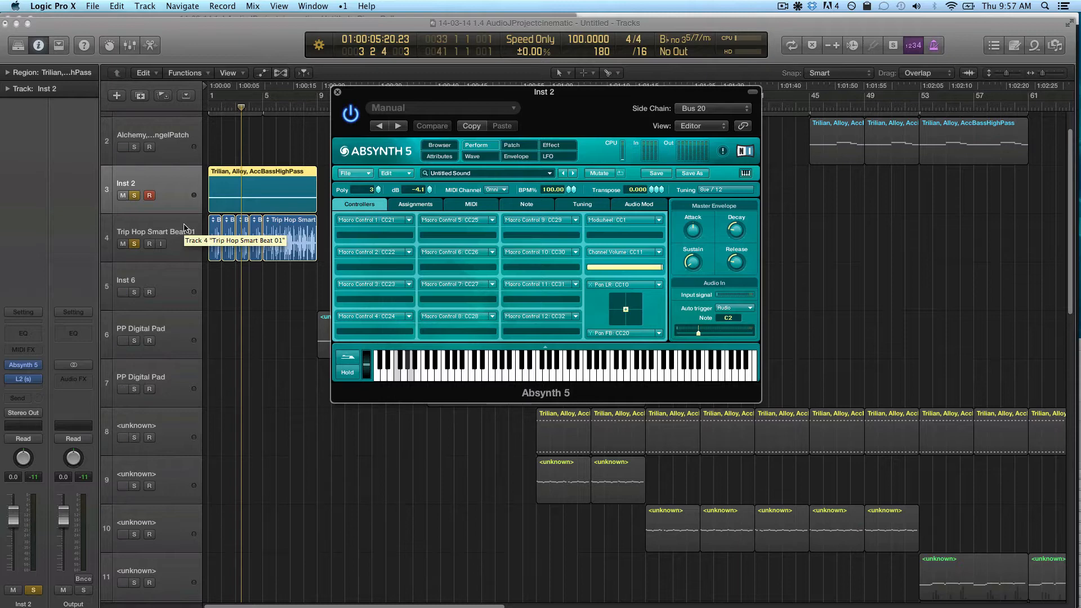
# - Select the Trip Hop Smart Beat 01 track and set the cycle range over bars 1 to 9 from the selected region
pyautogui.click(185, 227)
pyautogui.click(255, 199)
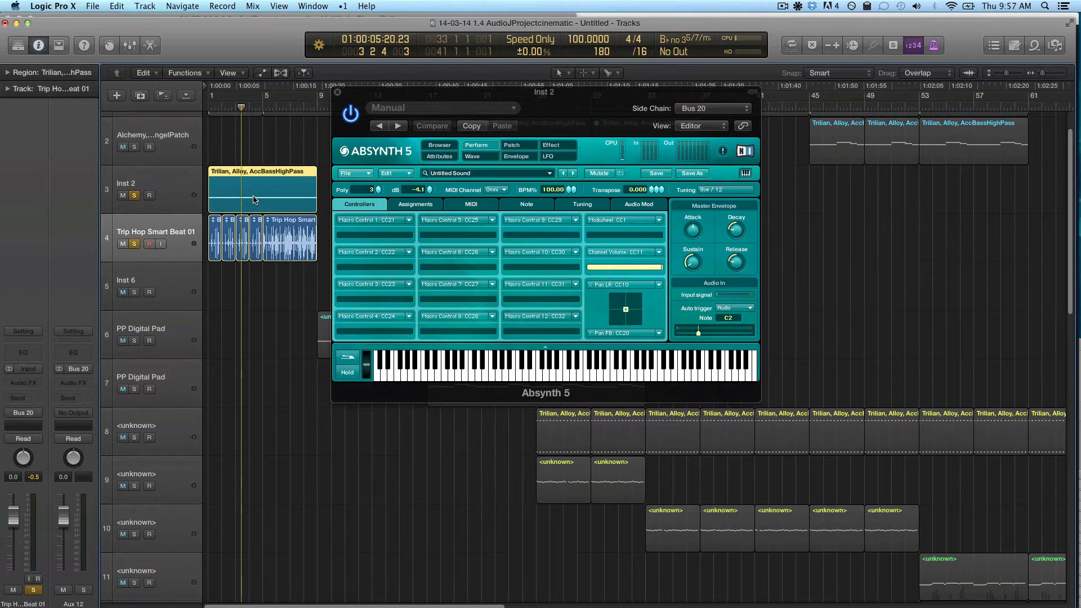
pyautogui.press('super+u')
pyautogui.press('super+Right')
pyautogui.press('super+Down')
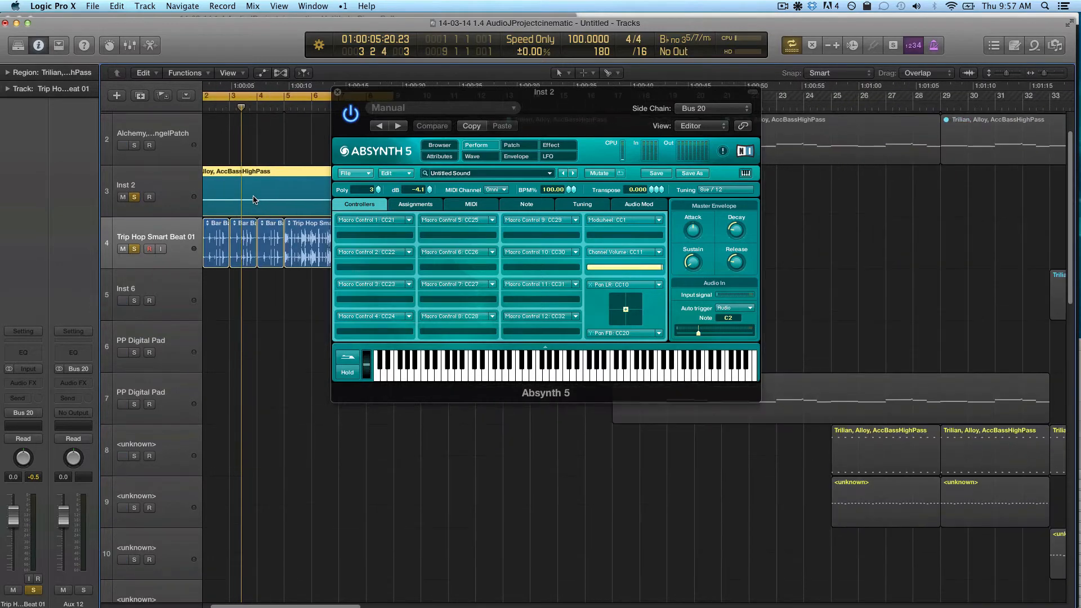
pyautogui.press('super+Down')
pyautogui.press('super+Right')
pyautogui.hscroll(-5, 228, 270)
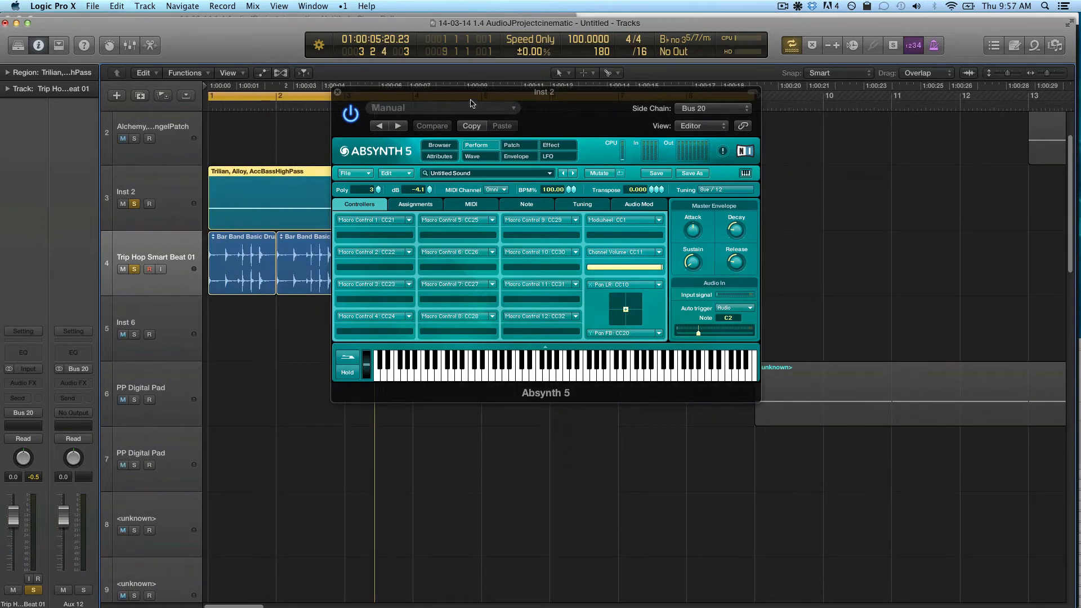
# - Try routing the Trip Hop Smart Beat 01 track's output to Stereo Output and to Bus 64
pyautogui.click(34, 415)
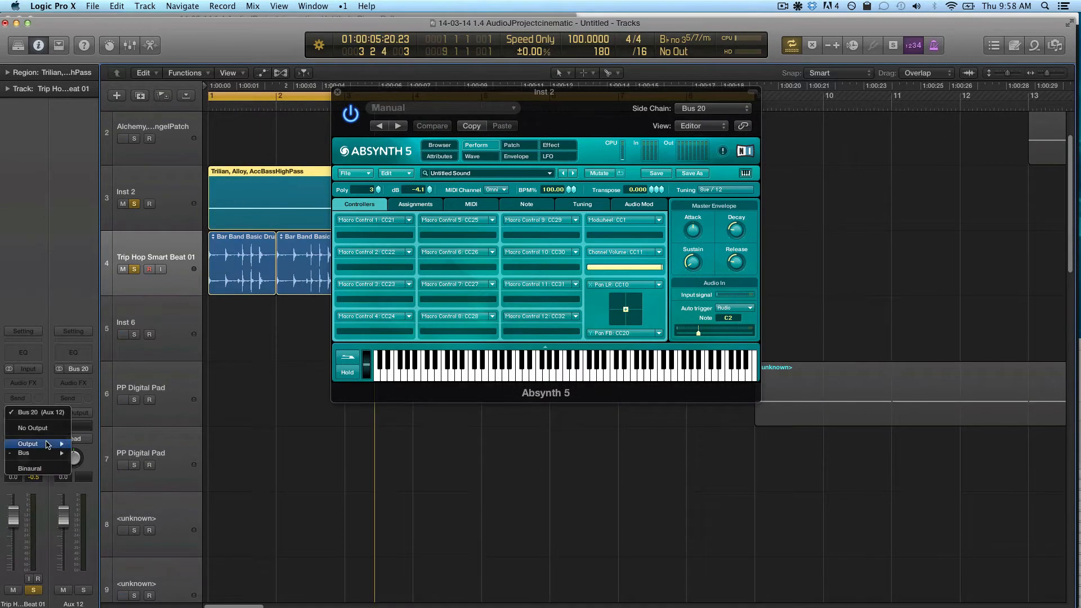
pyautogui.click(91, 444)
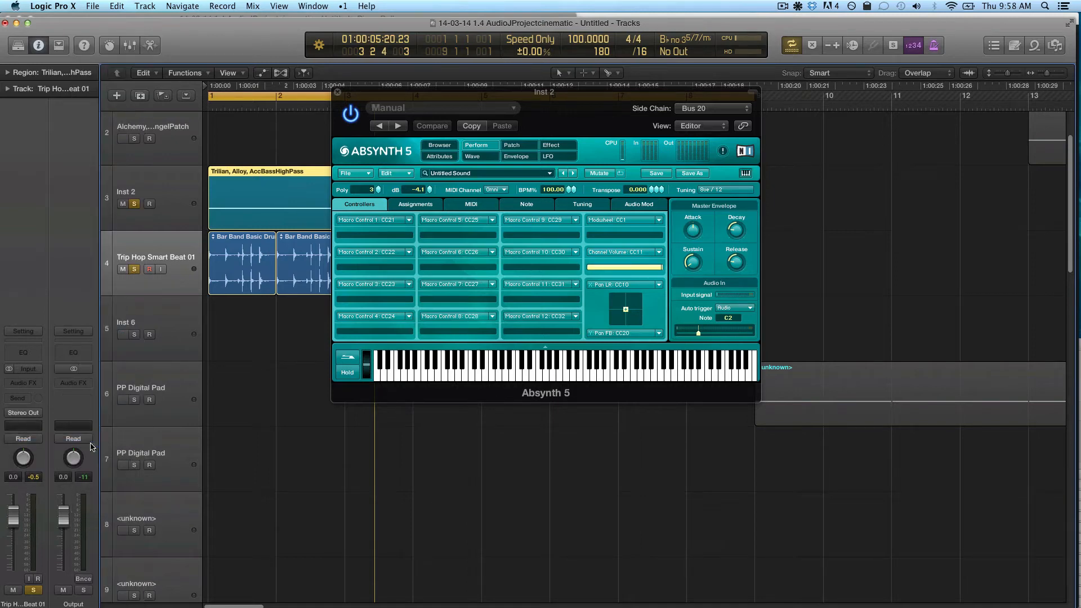
pyautogui.click(29, 416)
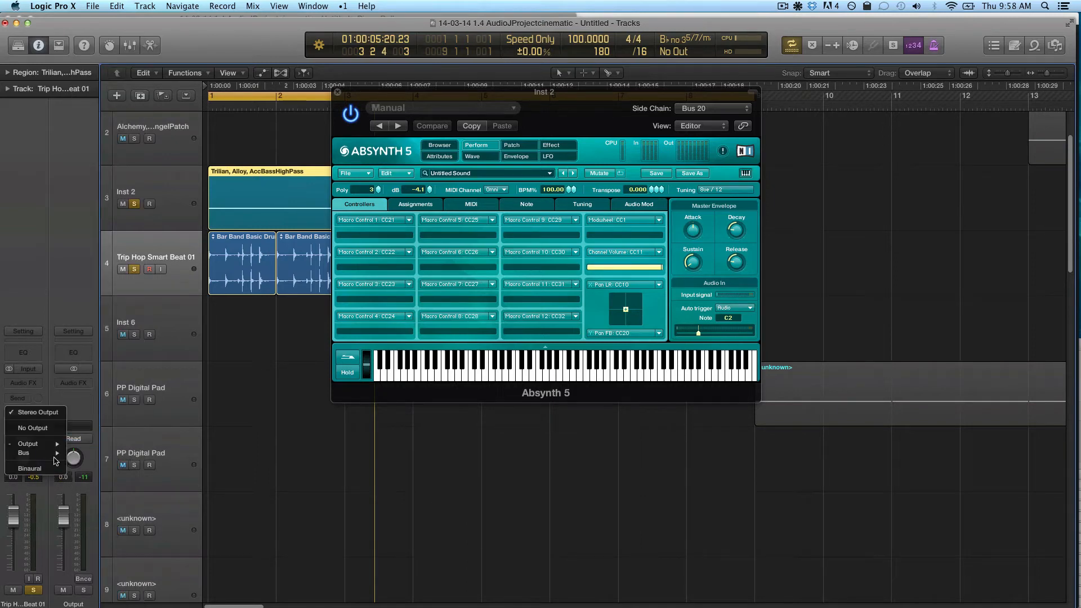
pyautogui.moveTo(54, 453)
pyautogui.click(90, 598)
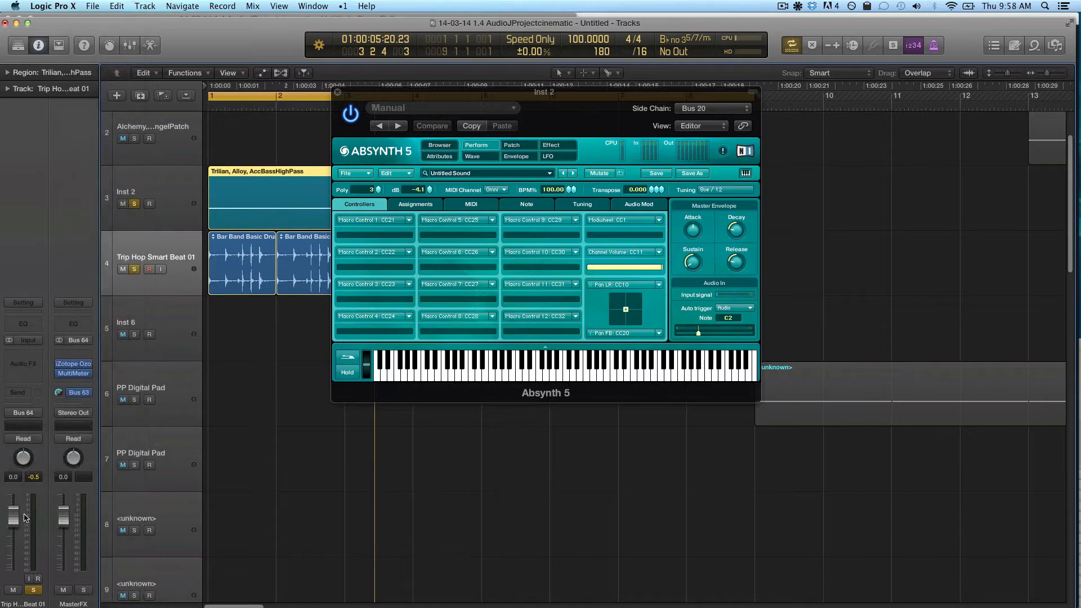
# - Unsolo Inst 2, play the drum loop on its own and lower the Trip Hop Smart Beat 01 volume to -5.1 dB
pyautogui.moveTo(14, 515); pyautogui.dragTo(26, 535)
pyautogui.click(134, 204)
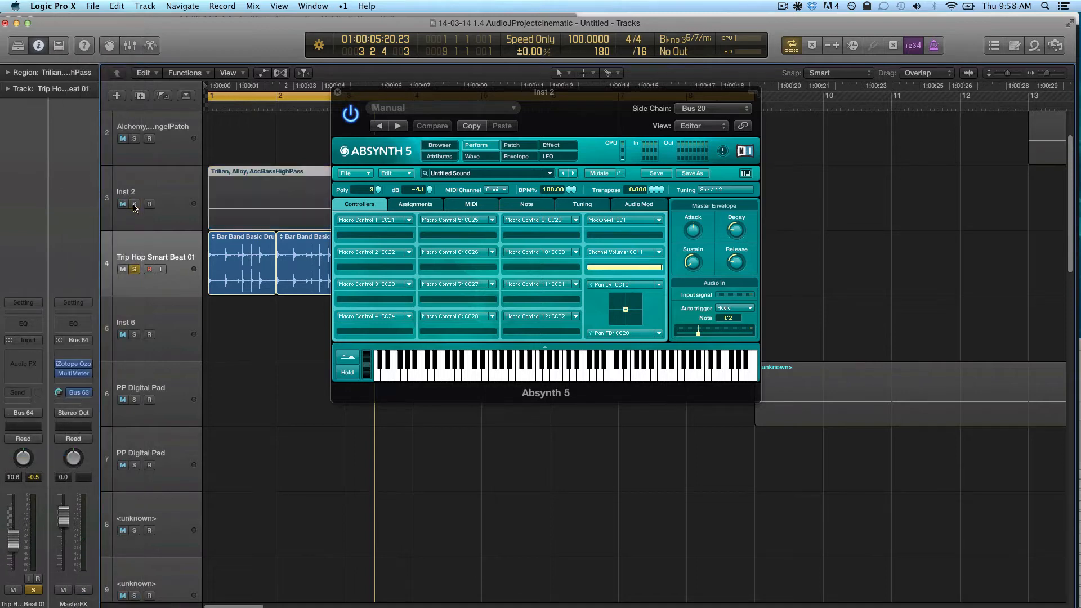
pyautogui.press('space')
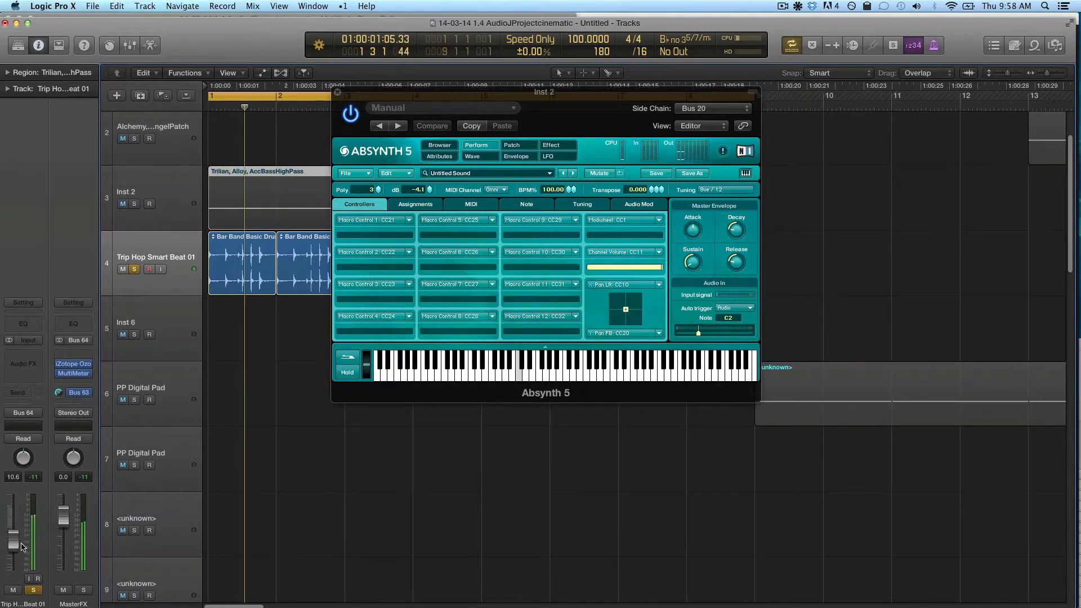
pyautogui.moveTo(16, 539); pyautogui.dragTo(17, 530)
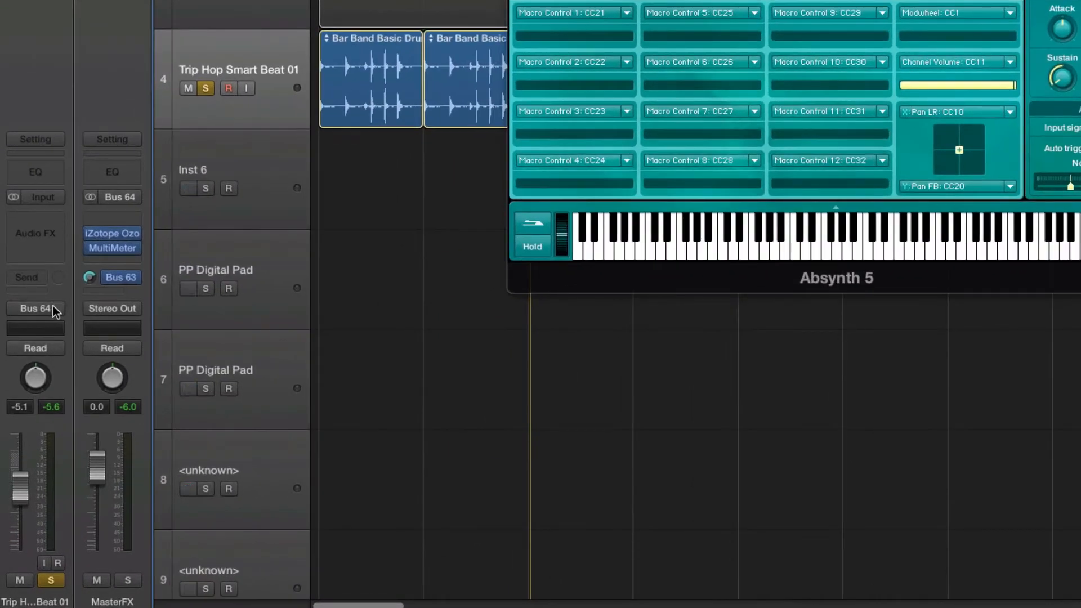
# - Route the Trip Hop Smart Beat 01 track's output to Bus 20 and set Aux 12 to No Output
pyautogui.click(53, 305)
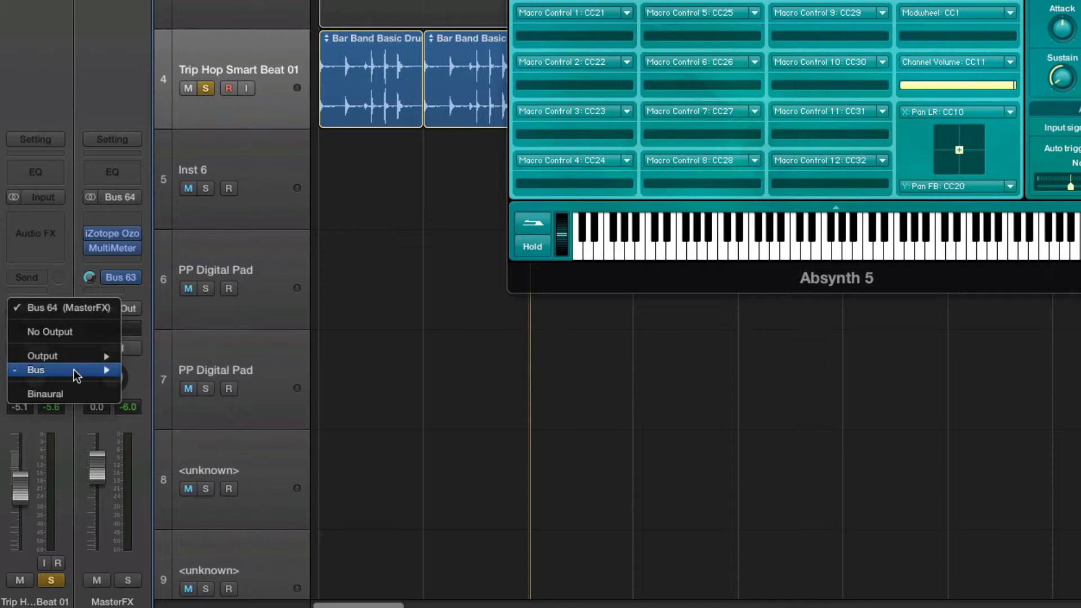
pyautogui.moveTo(73, 369)
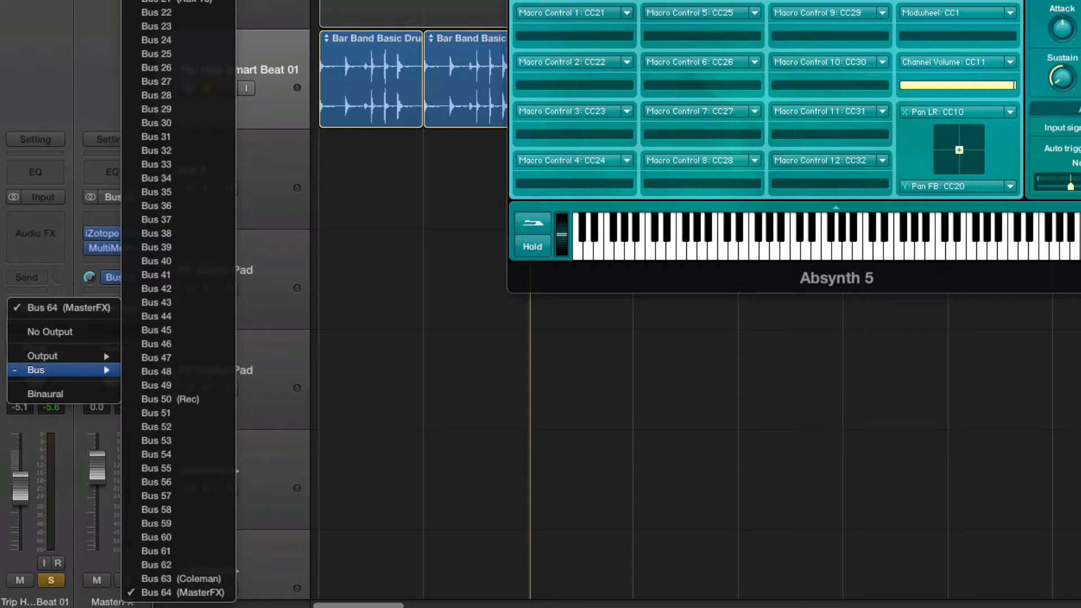
pyautogui.click(157, 0)
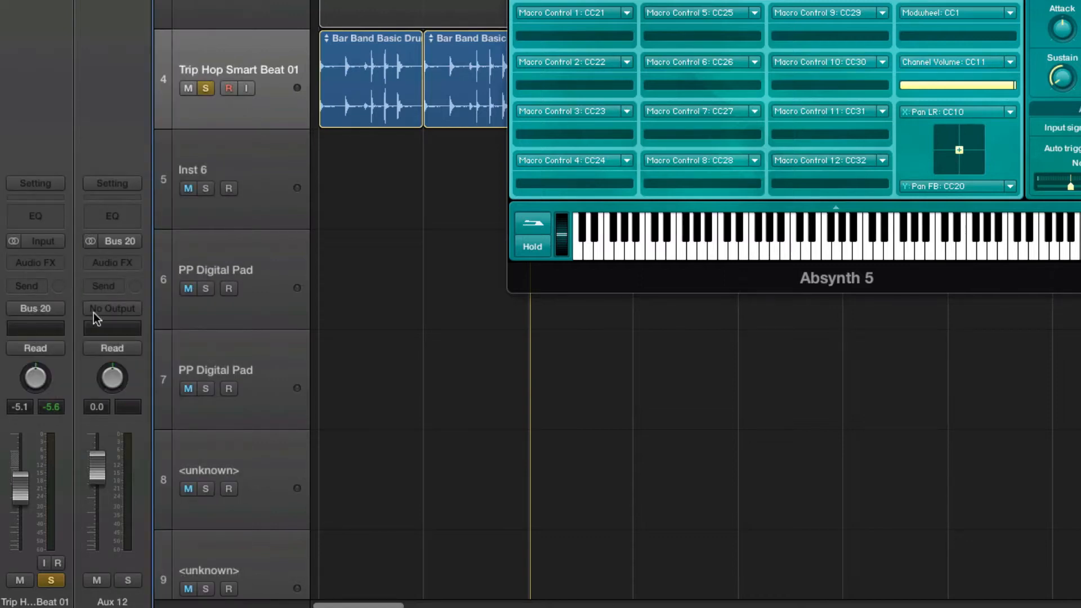
pyautogui.click(106, 308)
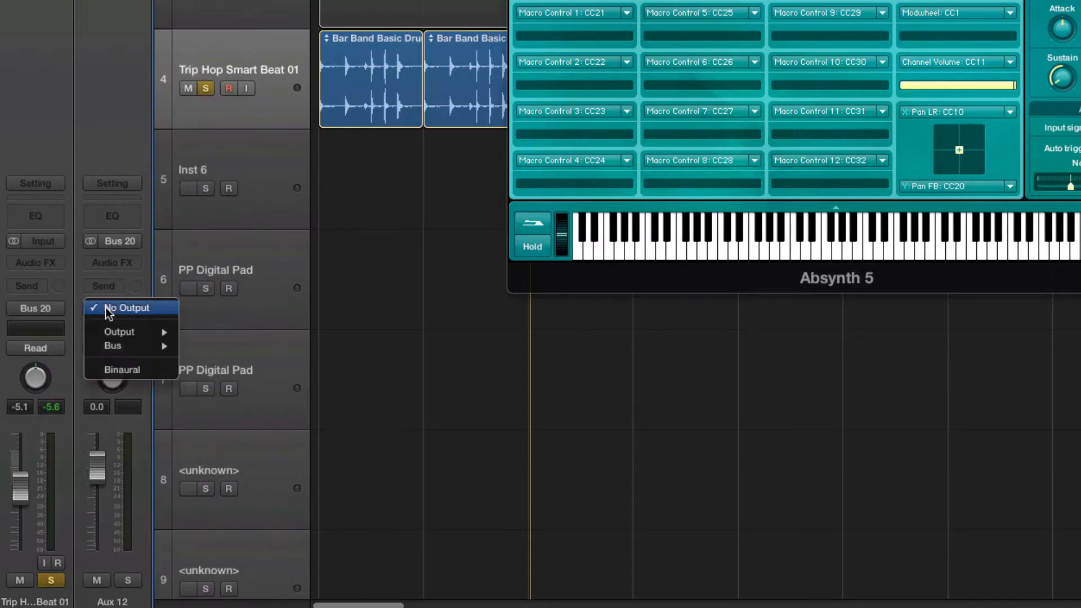
pyautogui.click(135, 309)
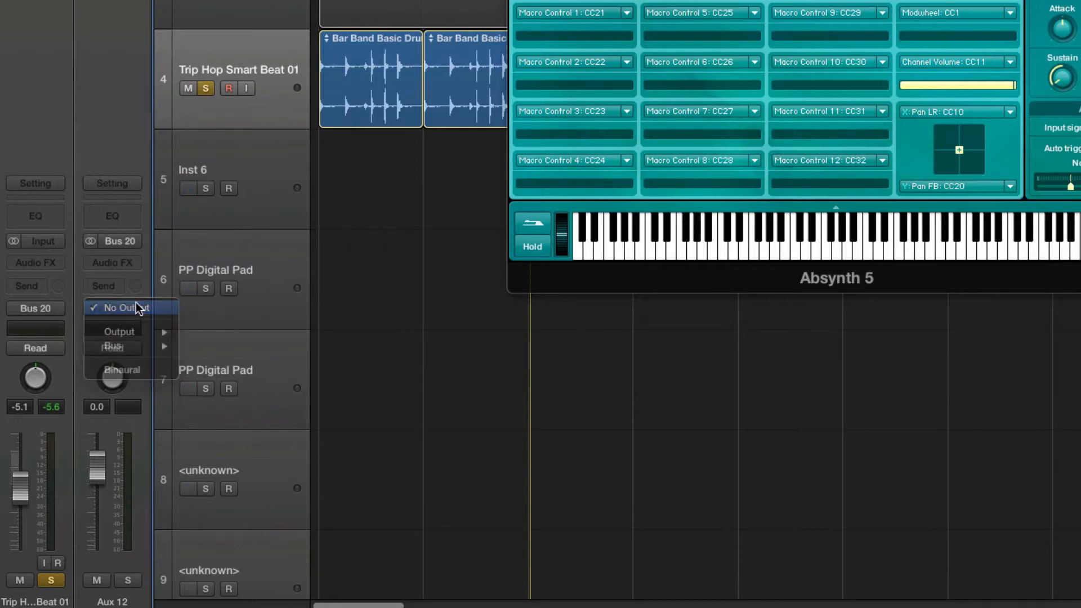
# - Play the drum loop briefly to check the signal levels on its channel and on Aux 12
pyautogui.click(273, 90)
pyautogui.press('space')
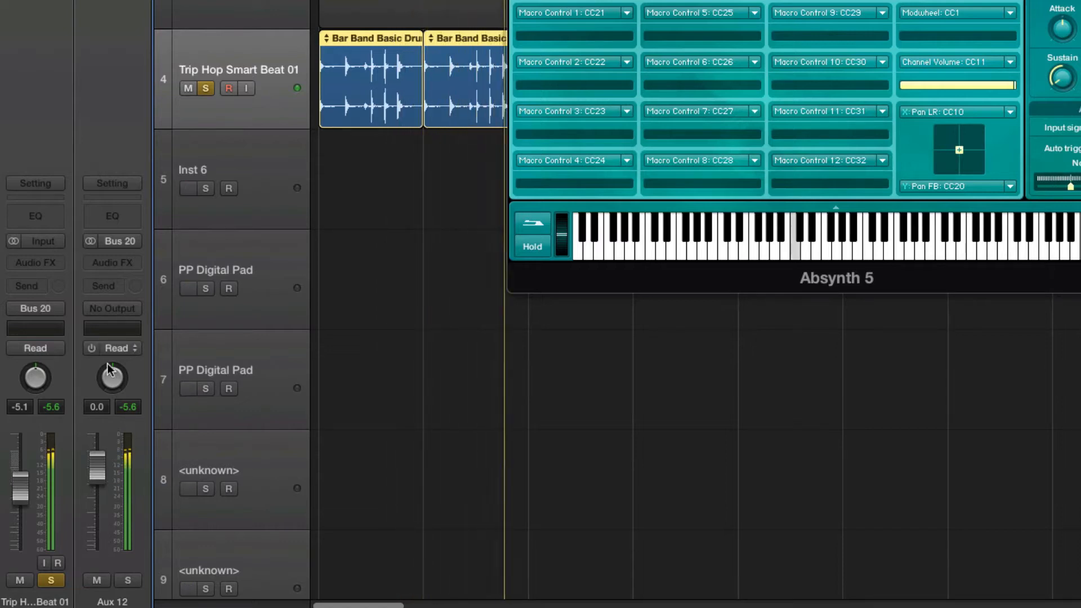
pyautogui.press('space')
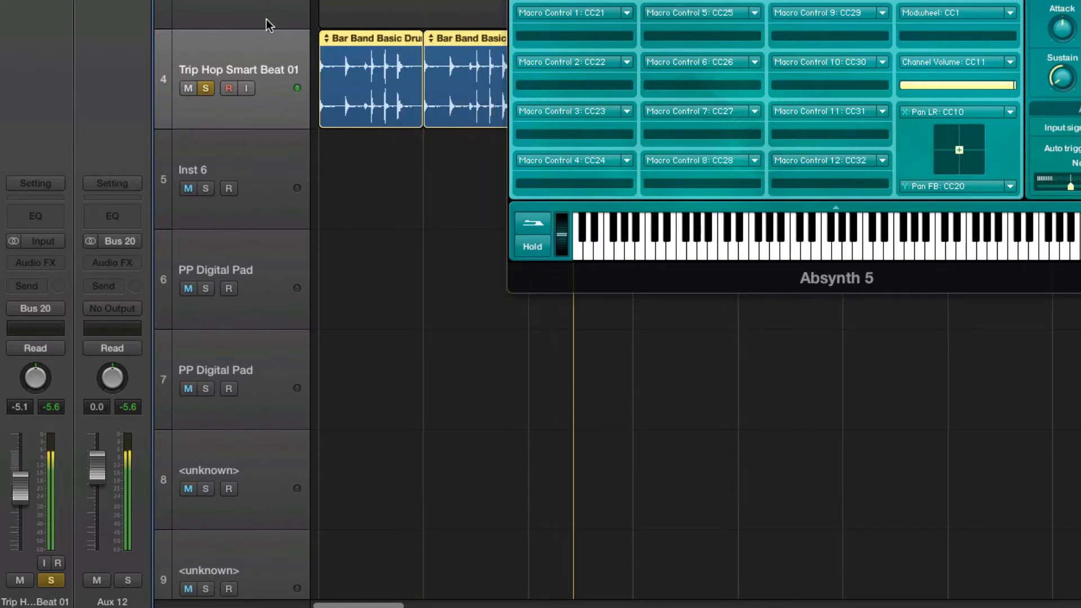
# - Select the Inst 2 track, choose Bus 20 as Absynth's side chain source and play back to check its audio input
pyautogui.click(263, 14)
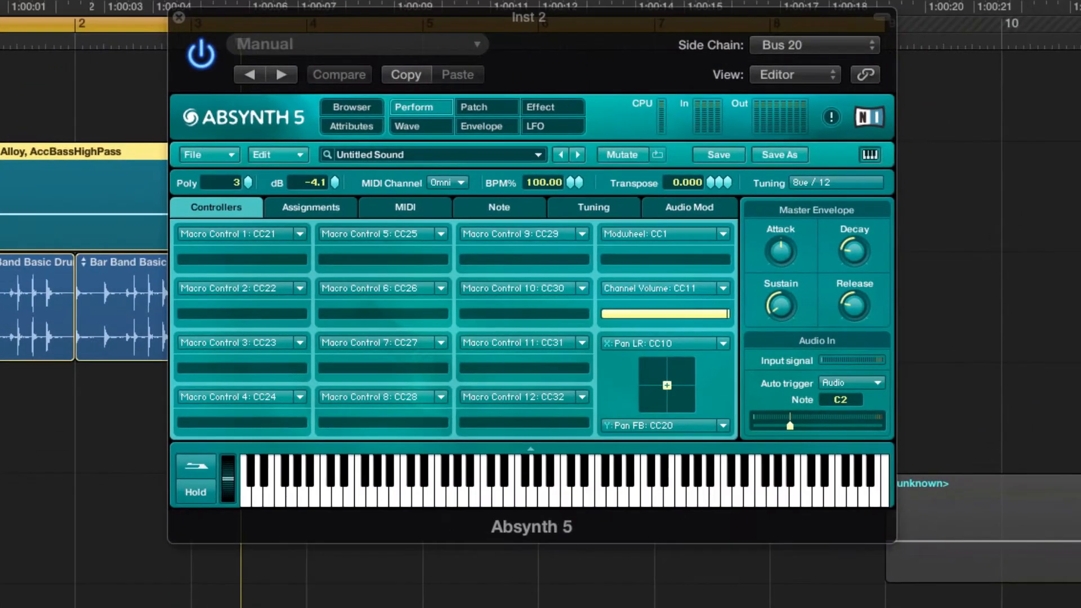
pyautogui.click(820, 45)
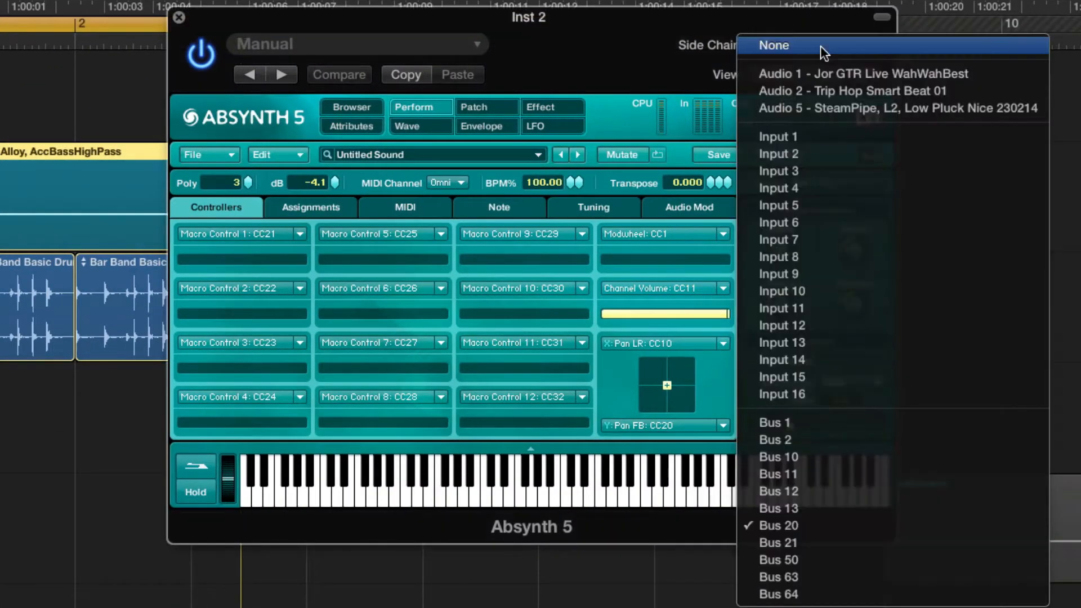
pyautogui.click(824, 525)
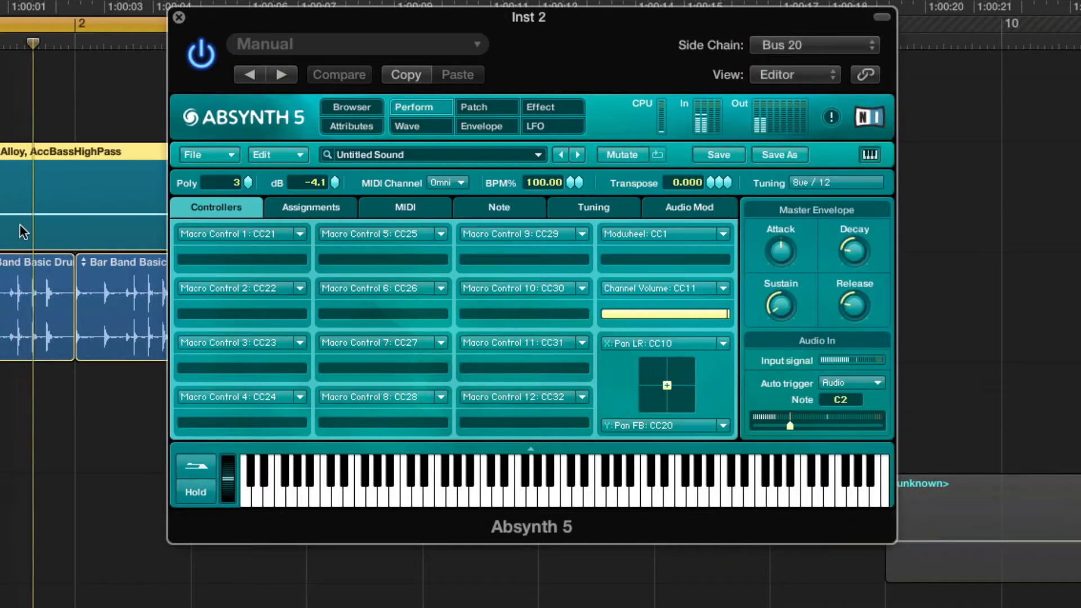
pyautogui.press('space')
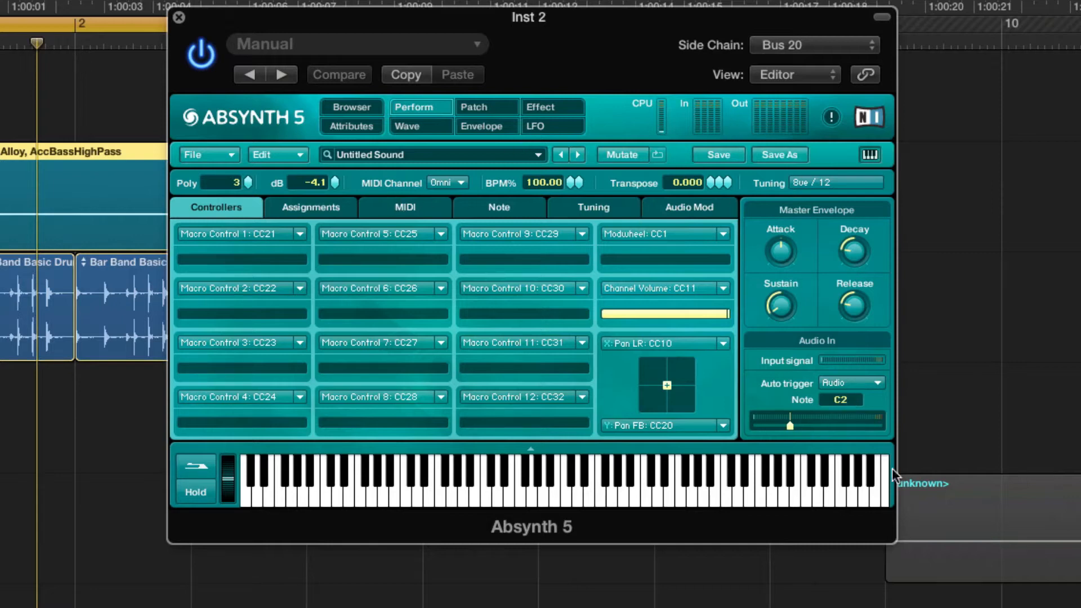
# - Set Absynth's audio input Auto trigger to Off and toggle playback
pyautogui.click(851, 383)
pyautogui.click(872, 385)
pyautogui.press('space')
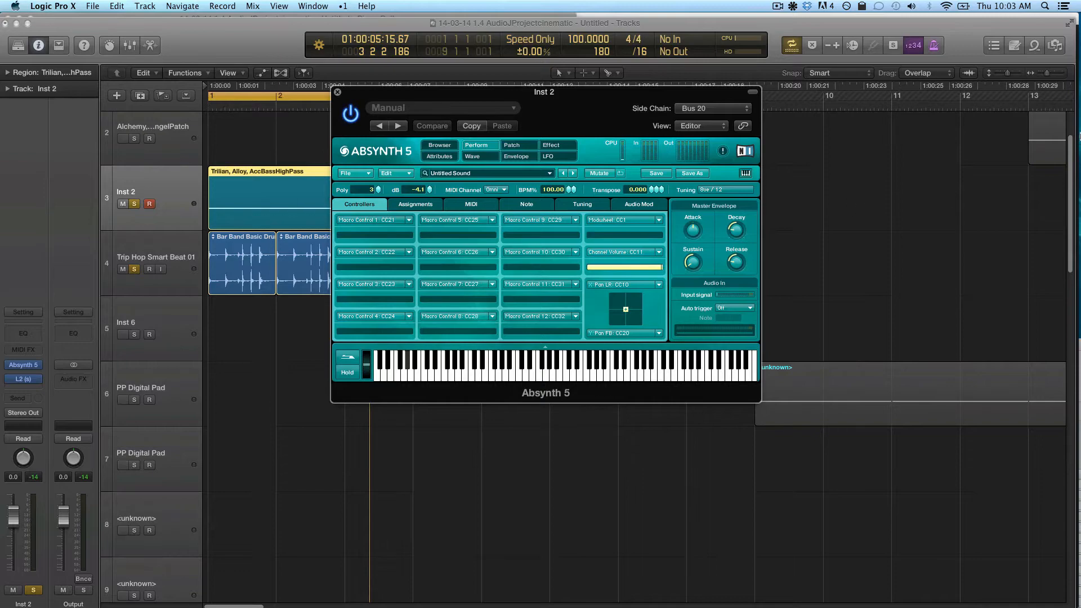
# - Switch to Ableton Live, select the KICK track and move the Absynth window aside to examine the tracks' input and output routing
pyautogui.click(1069, 93)
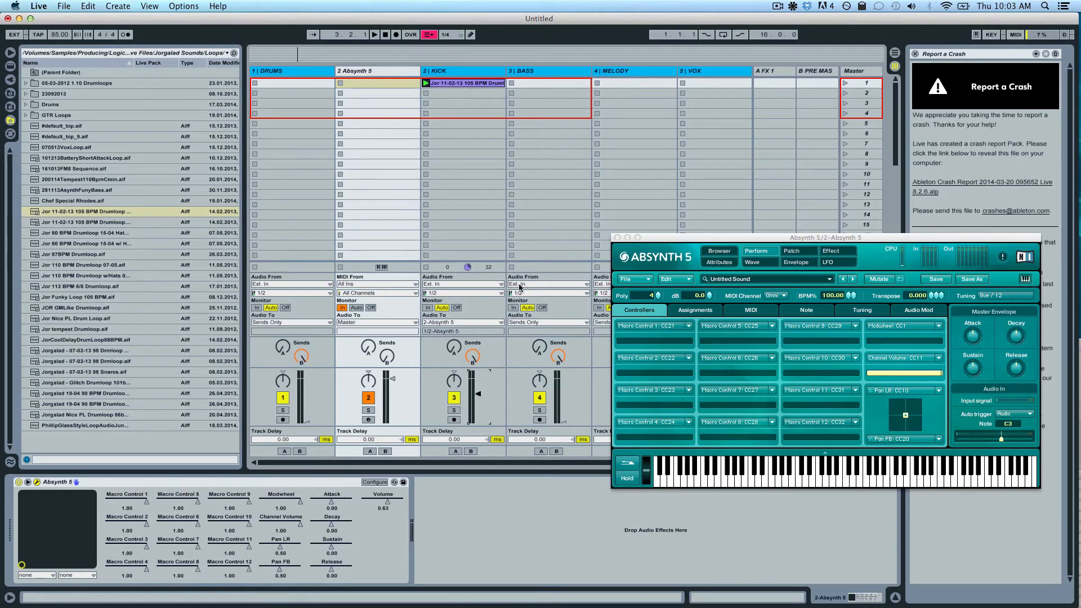
pyautogui.click(454, 71)
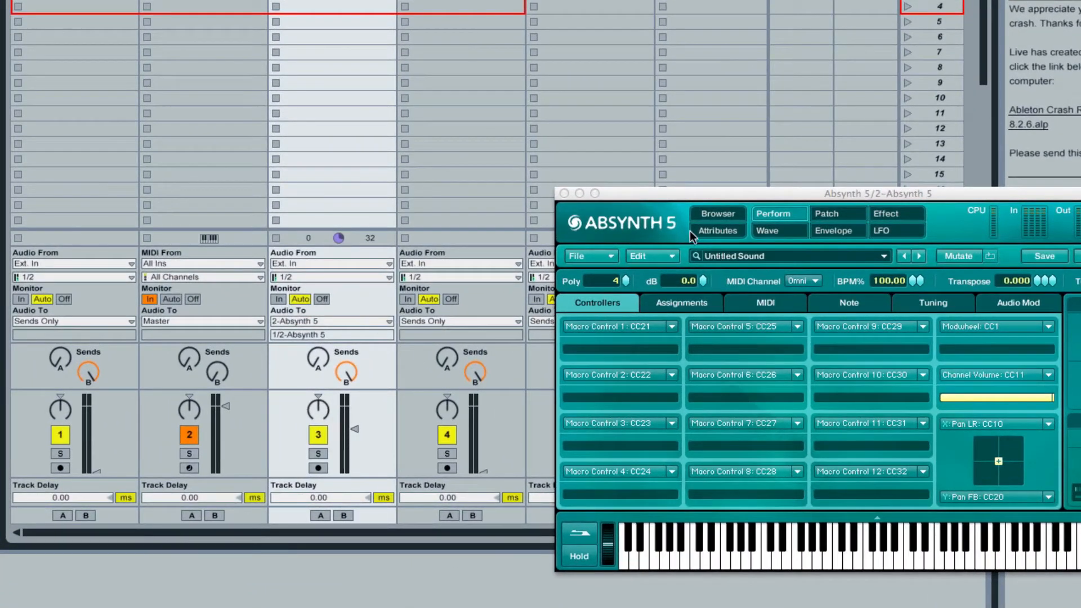
pyautogui.moveTo(688, 196); pyautogui.dragTo(490, 607)
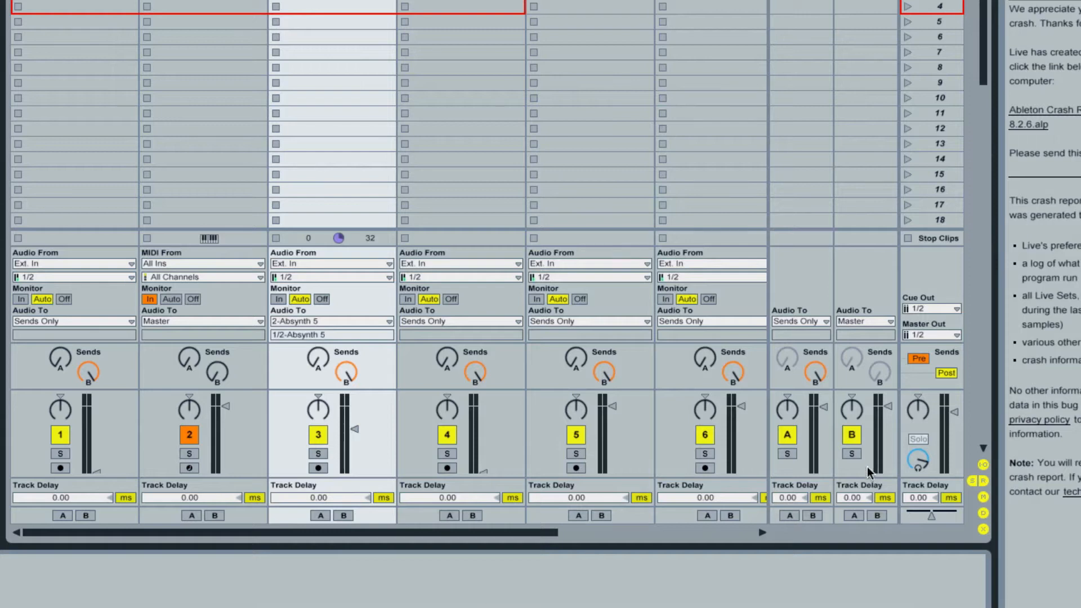
pyautogui.click(983, 465)
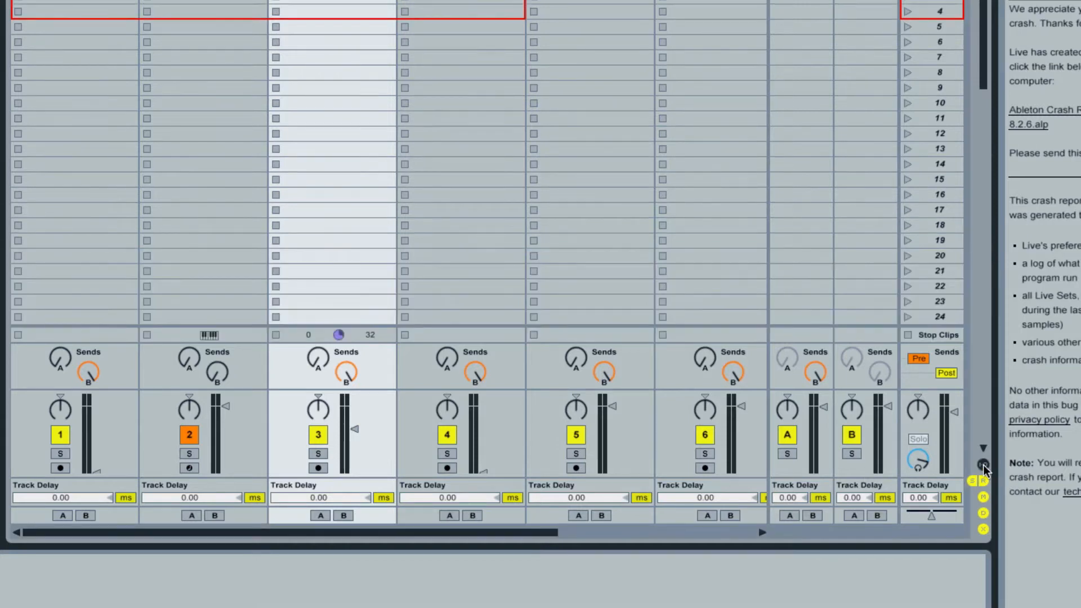
pyautogui.click(982, 465)
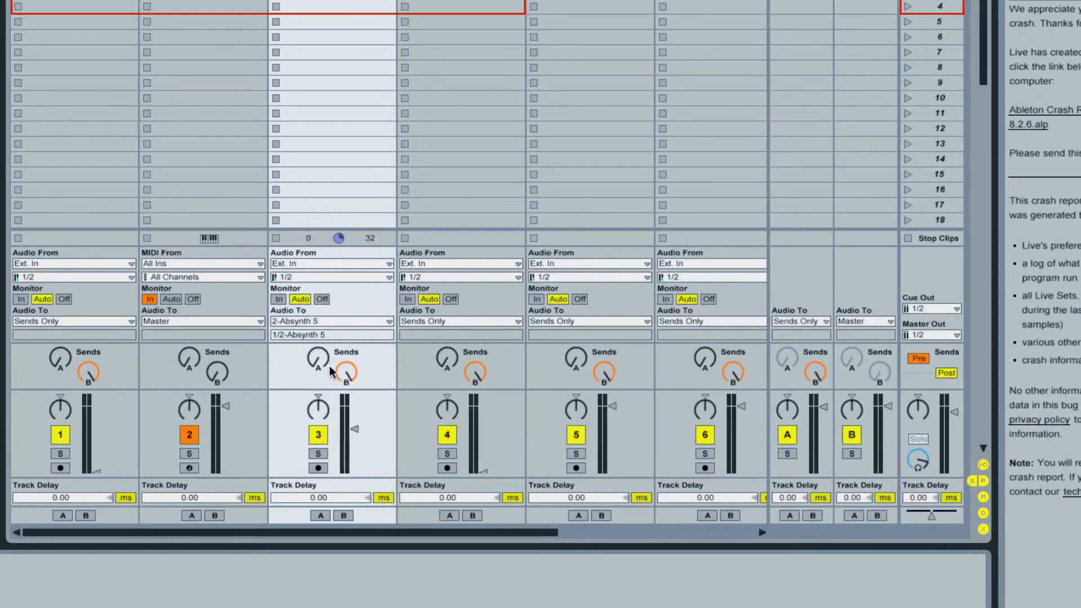
# - Route the KICK track's audio output to 2-Absynth 5 and bring the Absynth window back into view
pyautogui.click(333, 322)
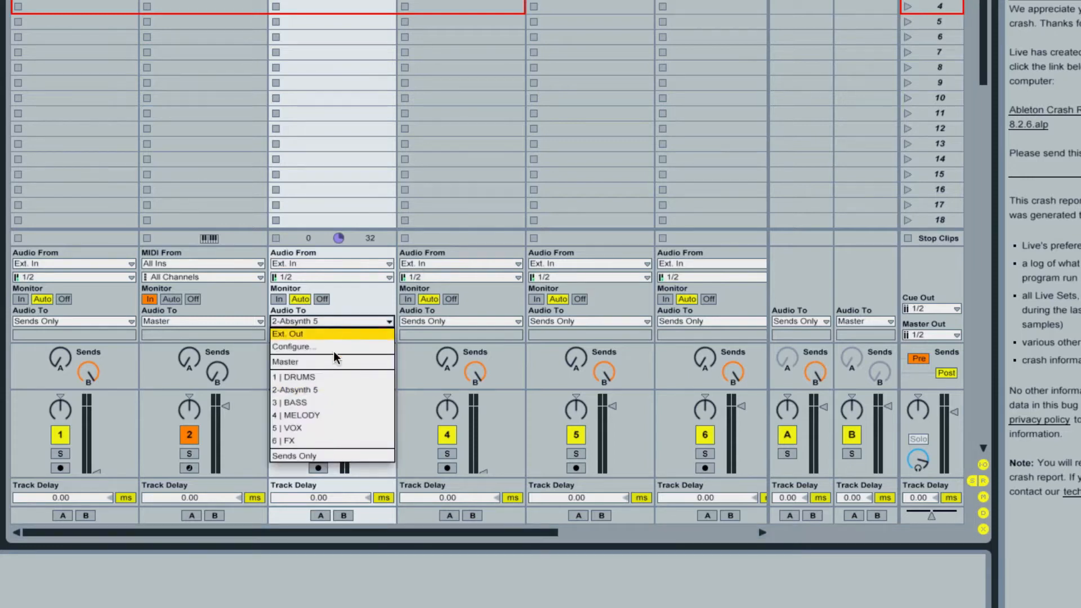
pyautogui.click(319, 390)
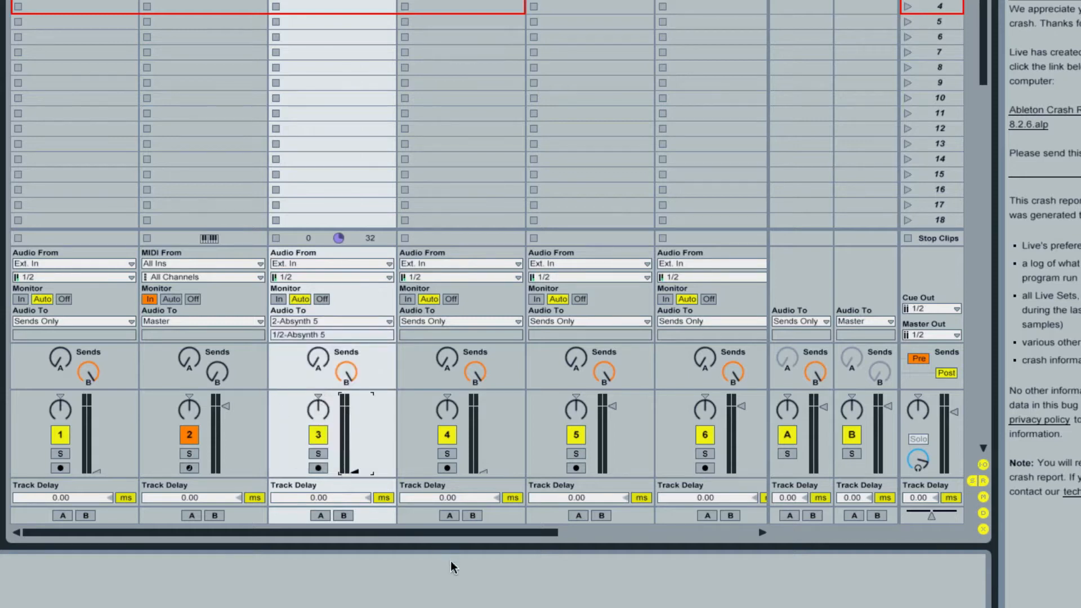
pyautogui.moveTo(409, 605); pyautogui.dragTo(398, 400)
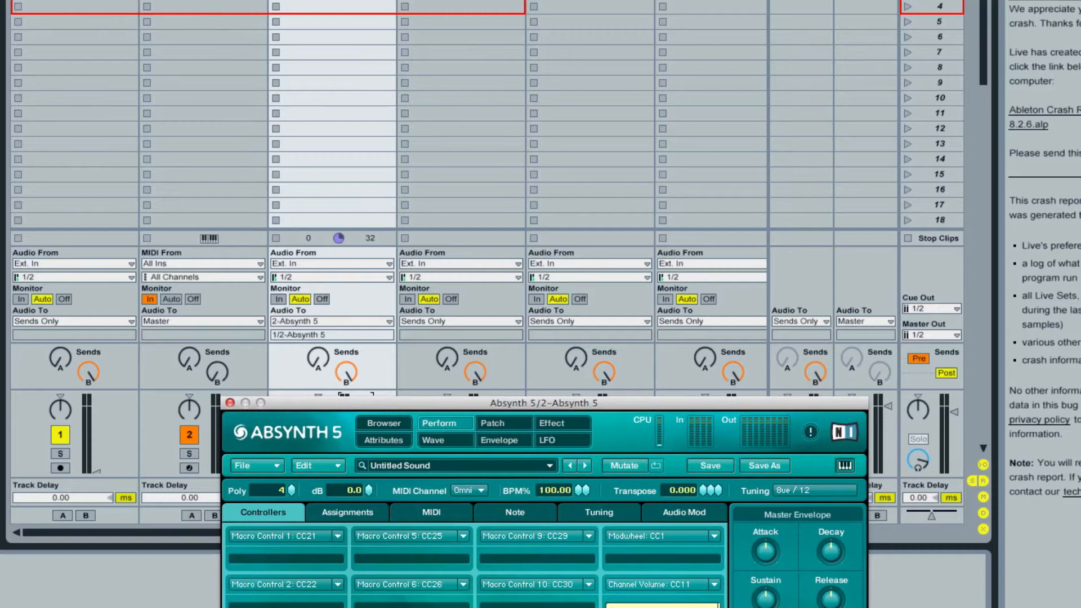
# - Select the Absynth 5 track and move its plug-in window until the audio input section is fully in view
pyautogui.click(206, 1)
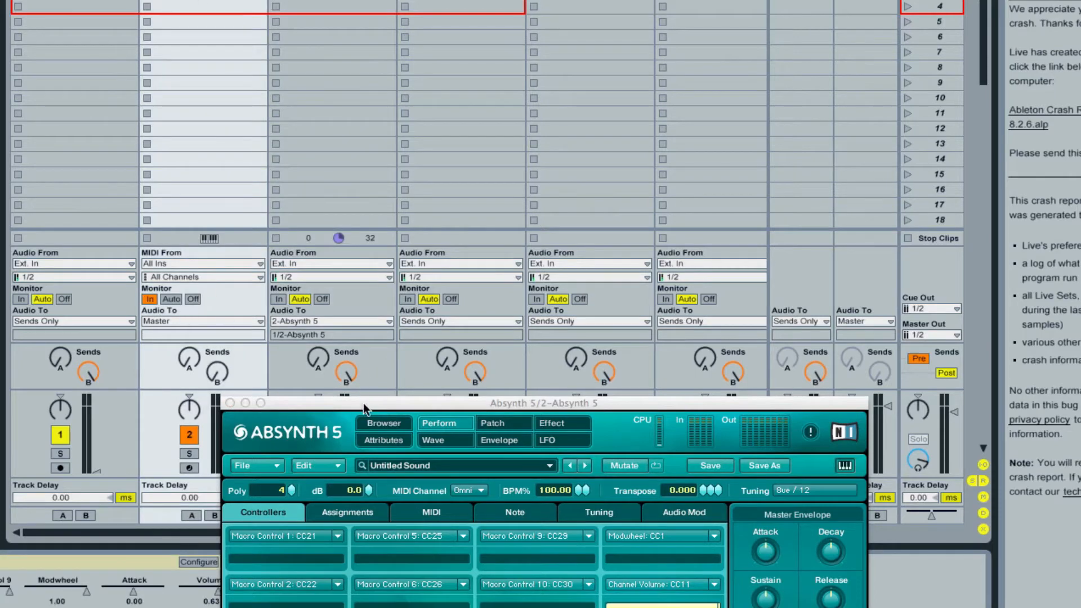
pyautogui.moveTo(364, 403); pyautogui.dragTo(372, 223)
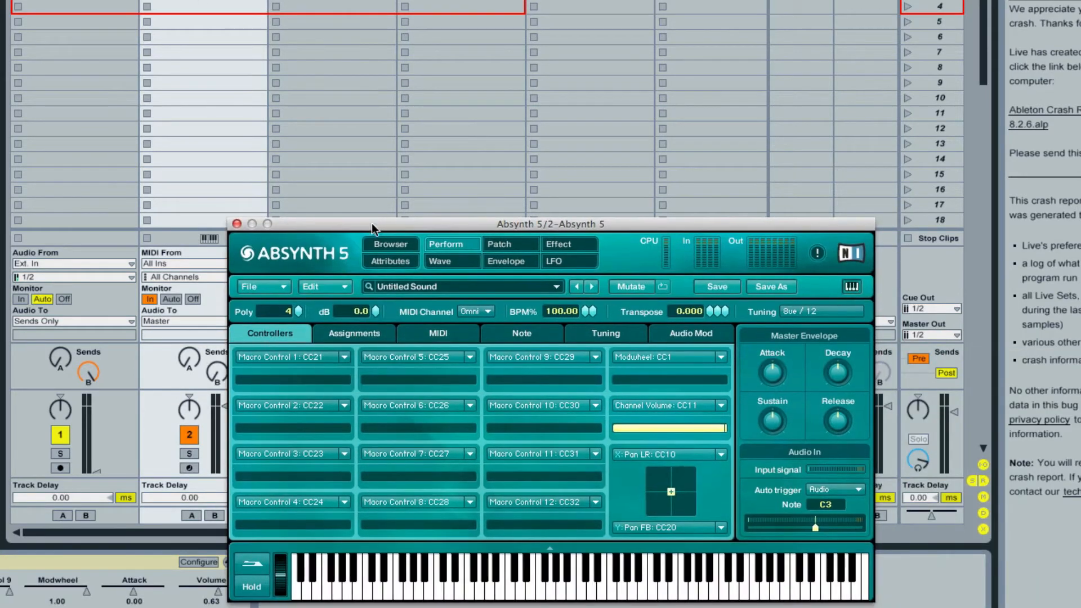
pyautogui.moveTo(494, 226); pyautogui.dragTo(522, 0)
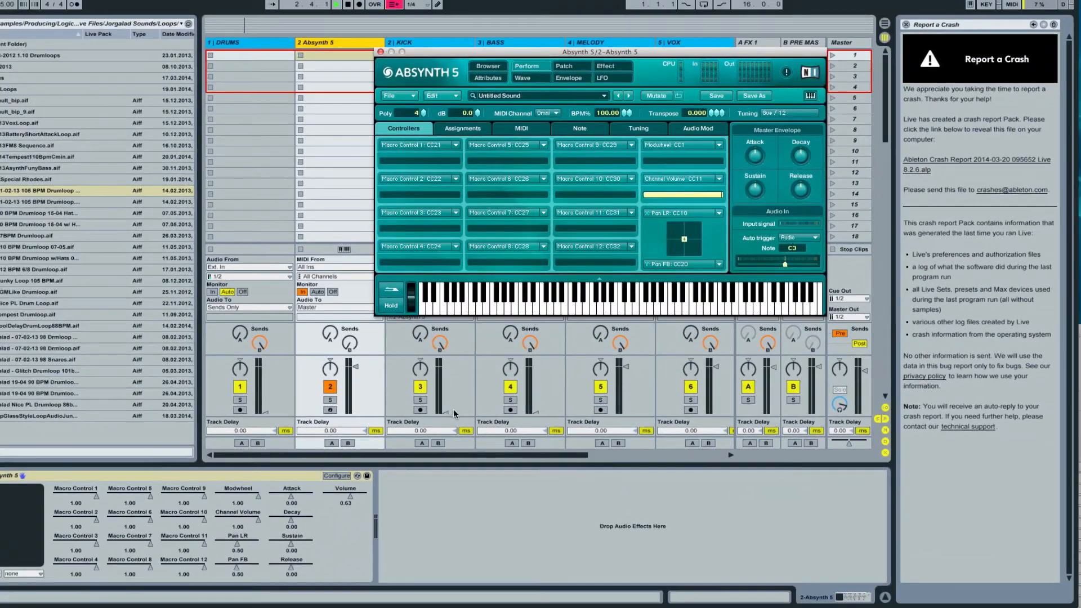
# - Raise the KICK track's volume and close the Absynth window to examine KICK's output routing
pyautogui.moveTo(449, 406); pyautogui.dragTo(448, 373)
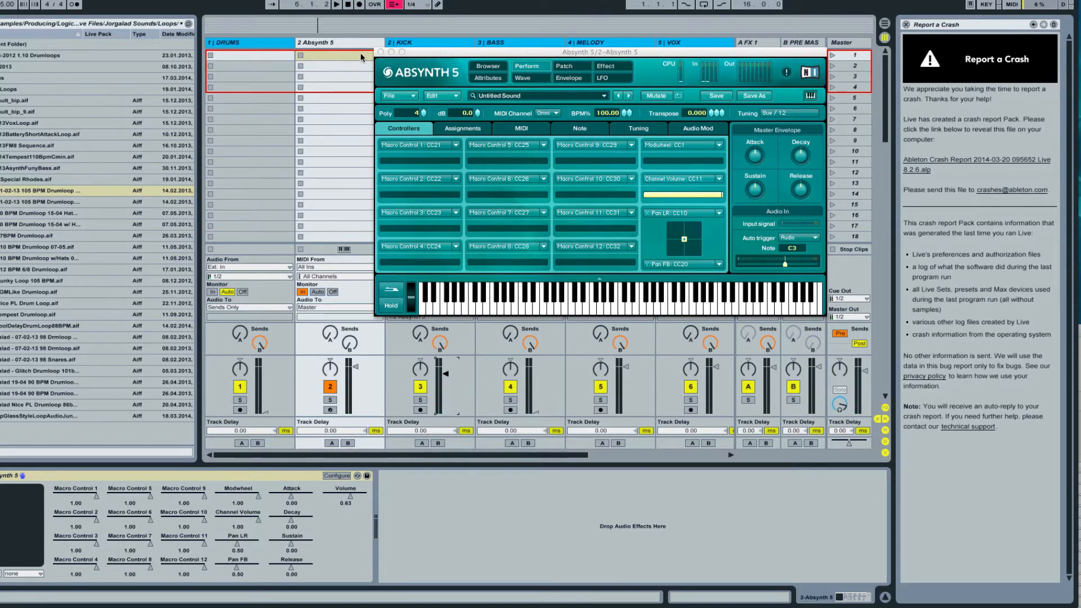
pyautogui.click(381, 53)
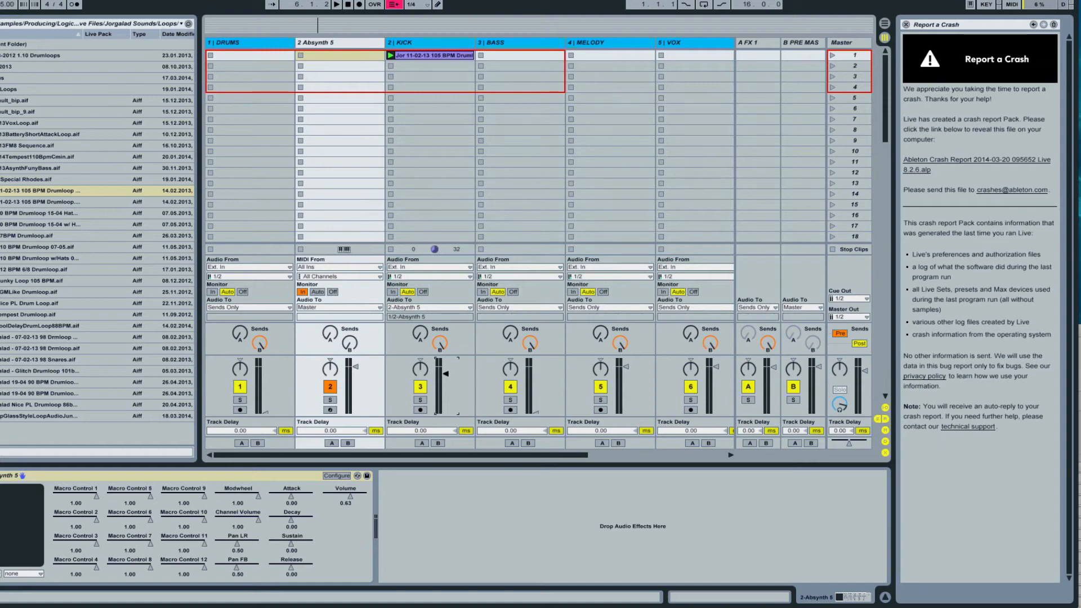
pyautogui.click(419, 310)
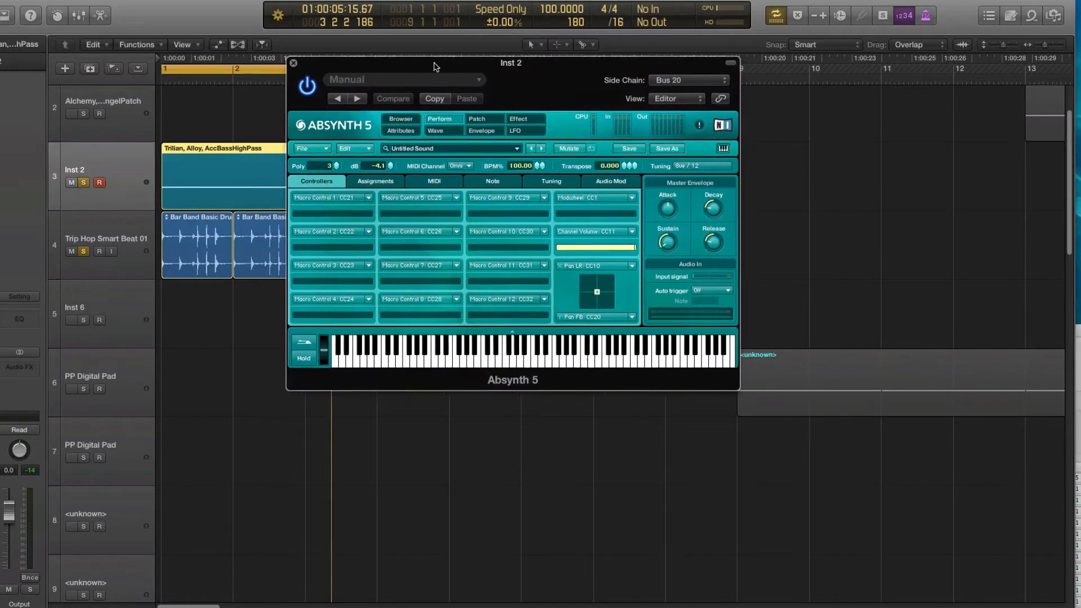
# - In Logic Pro X, try Always On as Absynth's audio input Auto trigger, and finally set it to Audio
pyautogui.moveTo(435, 67); pyautogui.dragTo(426, 62)
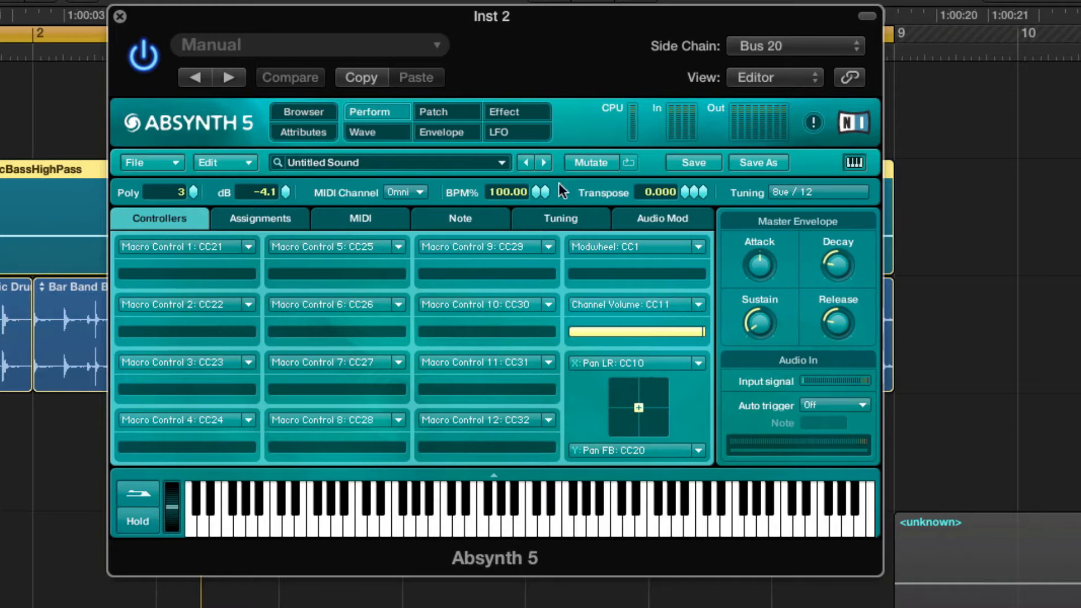
pyautogui.click(835, 401)
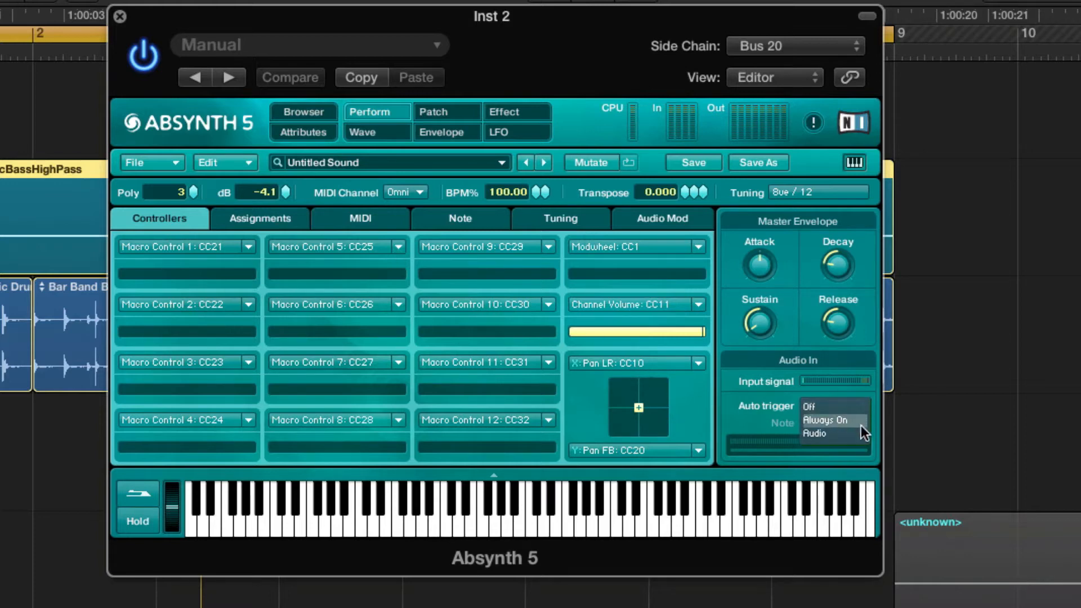
pyautogui.click(860, 428)
pyautogui.click(850, 403)
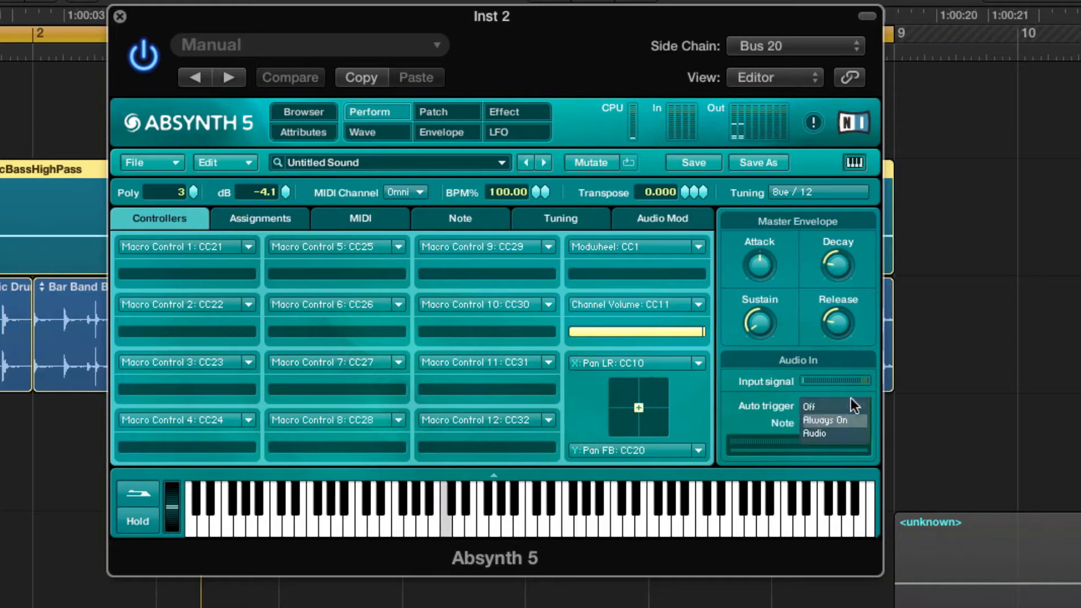
pyautogui.click(835, 434)
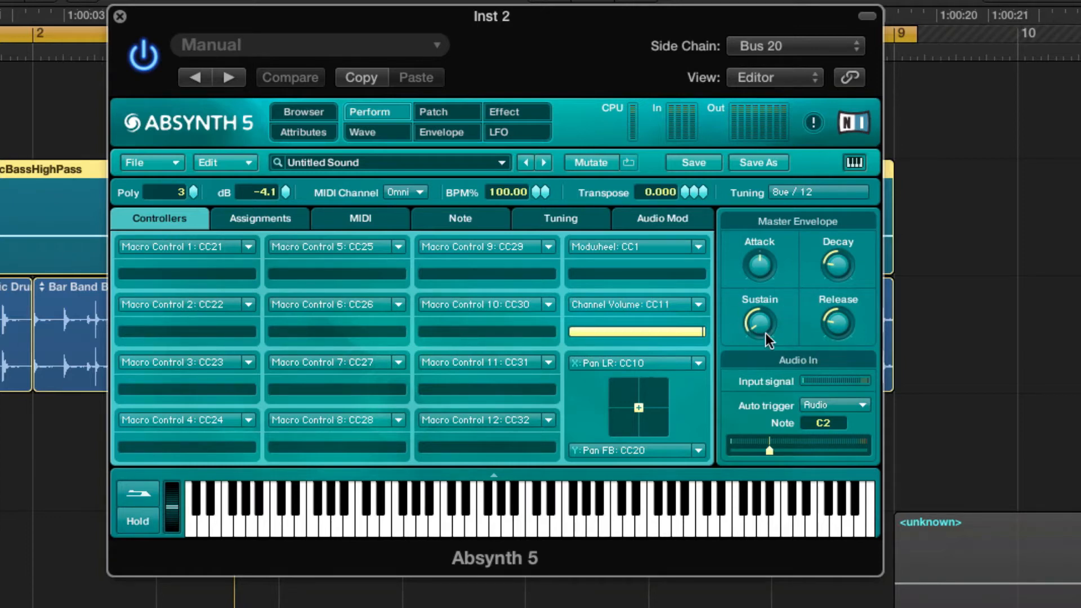
# - Adjust Absynth's Master Envelope sustain and reduce its attack and decay
pyautogui.moveTo(765, 333); pyautogui.dragTo(766, 307)
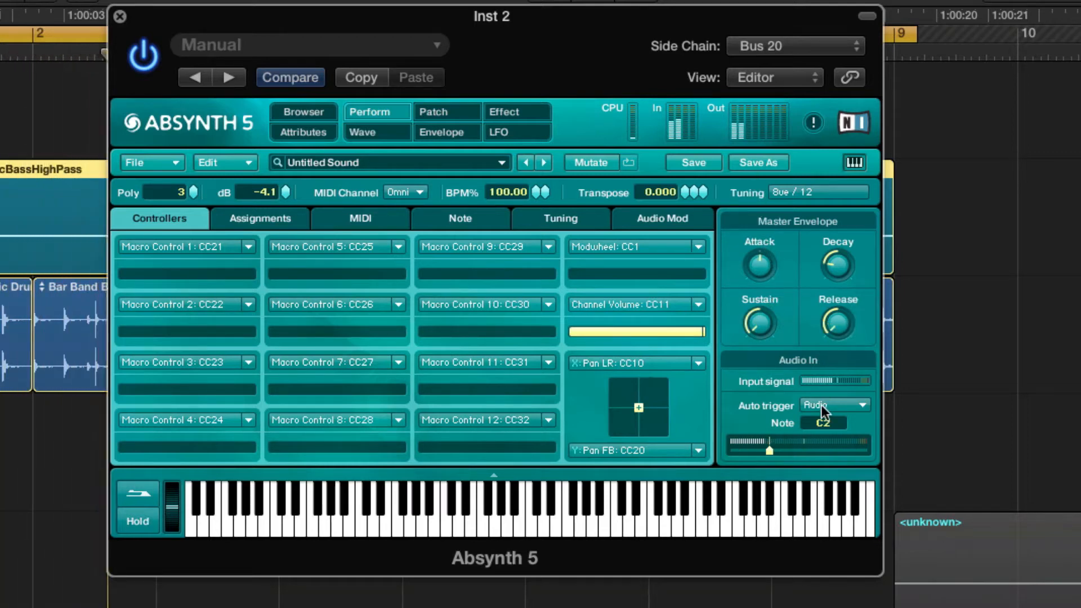
pyautogui.moveTo(757, 265); pyautogui.dragTo(769, 434)
pyautogui.moveTo(835, 264); pyautogui.dragTo(825, 303)
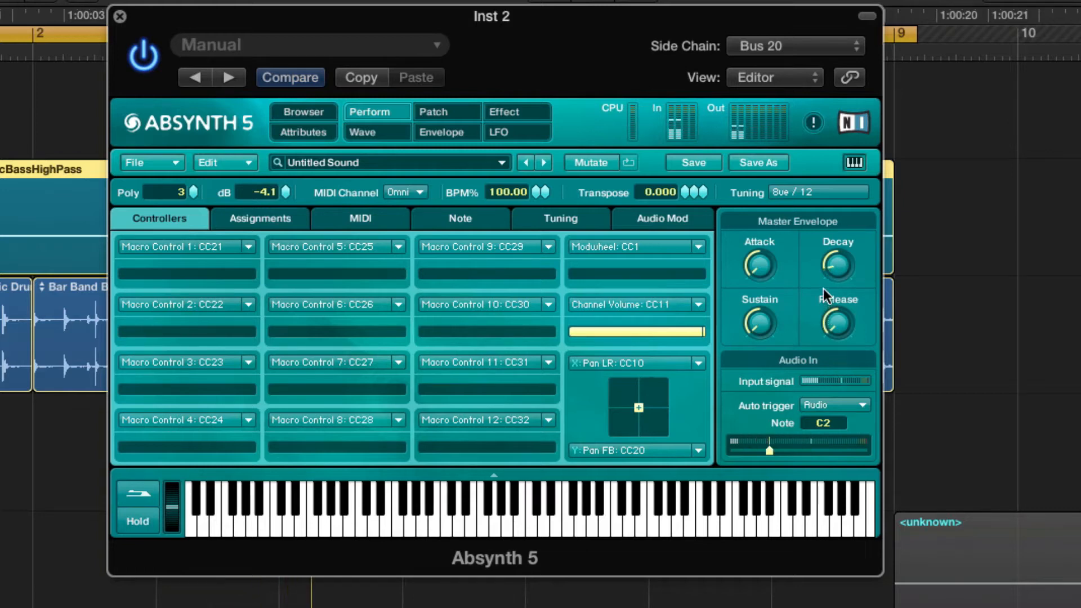
# - Try different transposition values for Osc A in the Absynth patch during playback
pyautogui.click(465, 108)
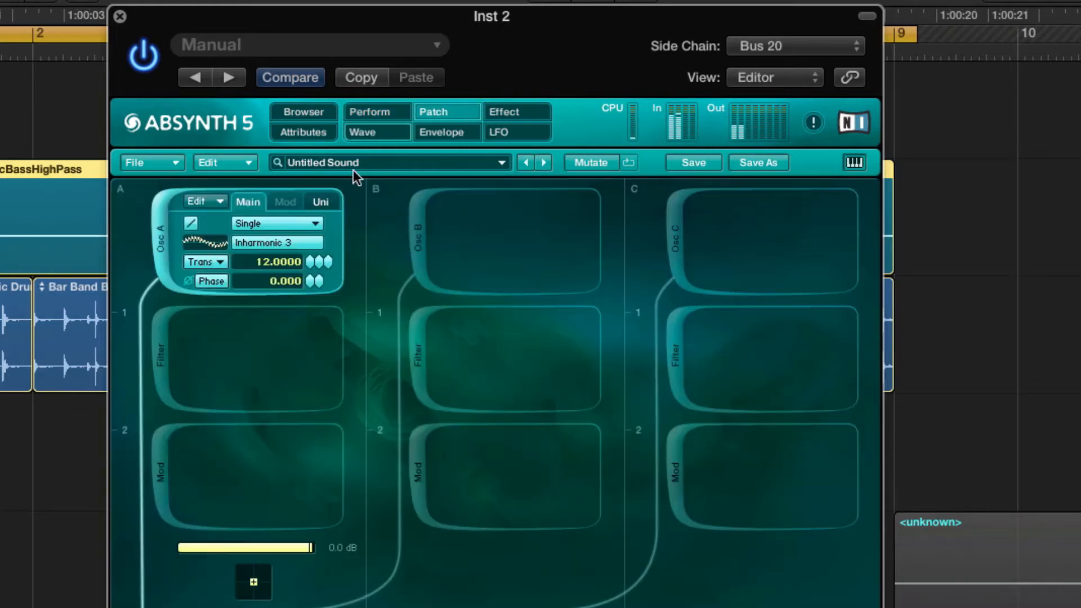
pyautogui.moveTo(304, 286); pyautogui.dragTo(319, 261)
pyautogui.moveTo(325, 207); pyautogui.dragTo(313, 243)
# - Audition the Multitap, Echoes and Resonators effects in Absynth and settle on Aetherizer
pyautogui.click(519, 115)
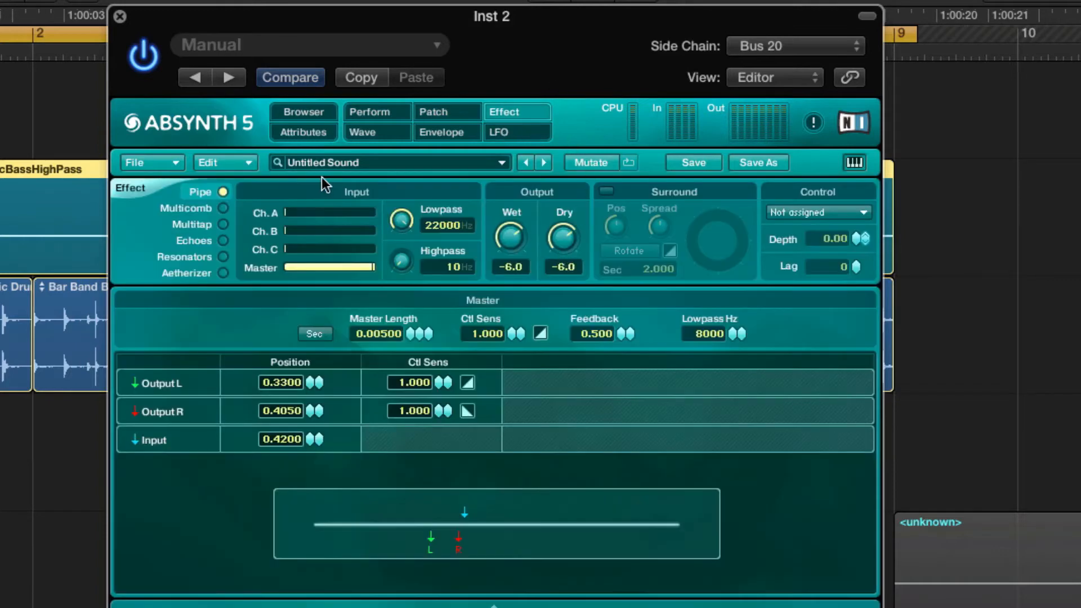
pyautogui.click(223, 226)
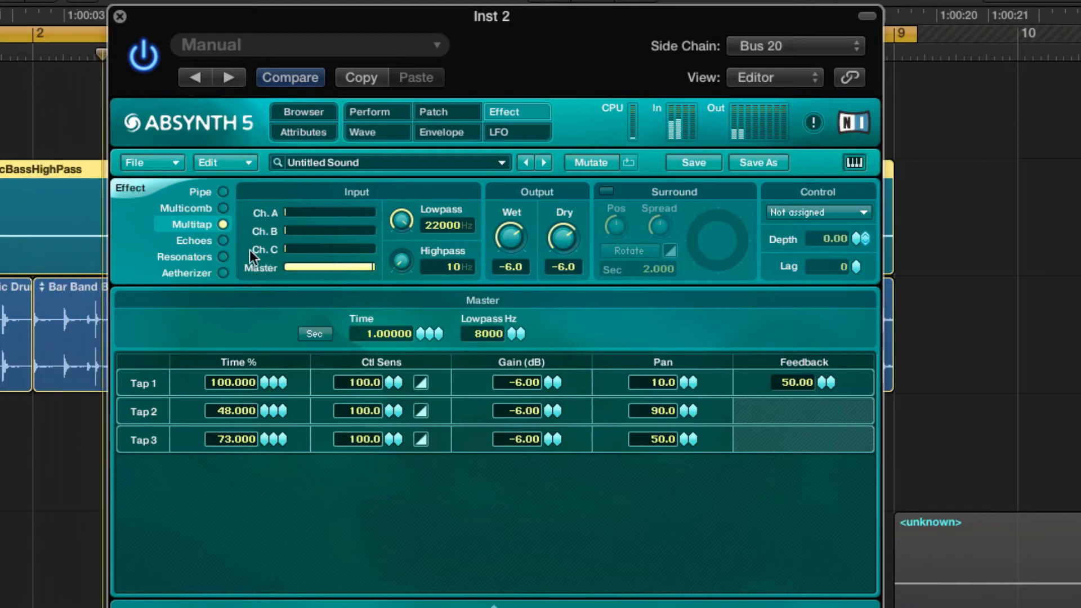
pyautogui.click(224, 241)
pyautogui.click(223, 257)
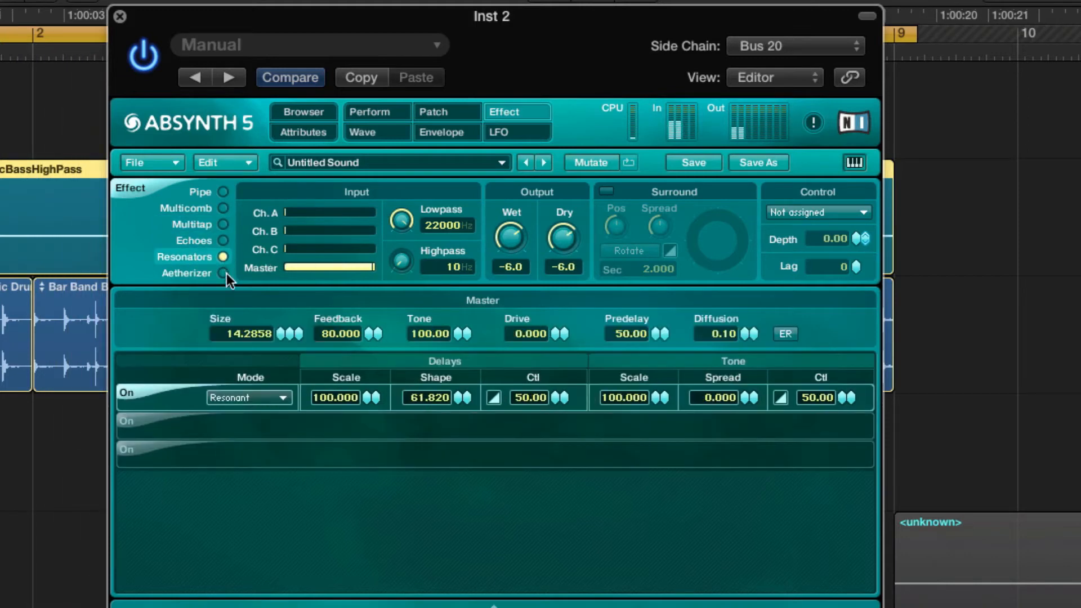
pyautogui.click(223, 273)
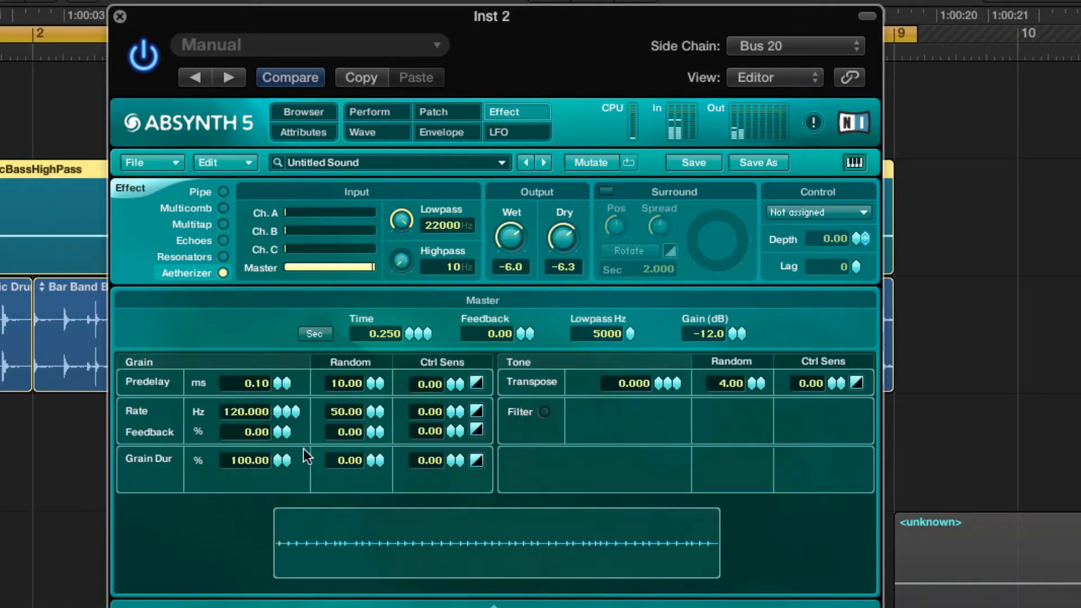
# - Set the Aetherizer's grain feedback to 82% and balance the effect output with Dry at -34.9 and a changed Wet level
pyautogui.moveTo(278, 436); pyautogui.dragTo(299, 349)
pyautogui.moveTo(553, 250); pyautogui.dragTo(554, 282)
pyautogui.moveTo(562, 244); pyautogui.dragTo(565, 214)
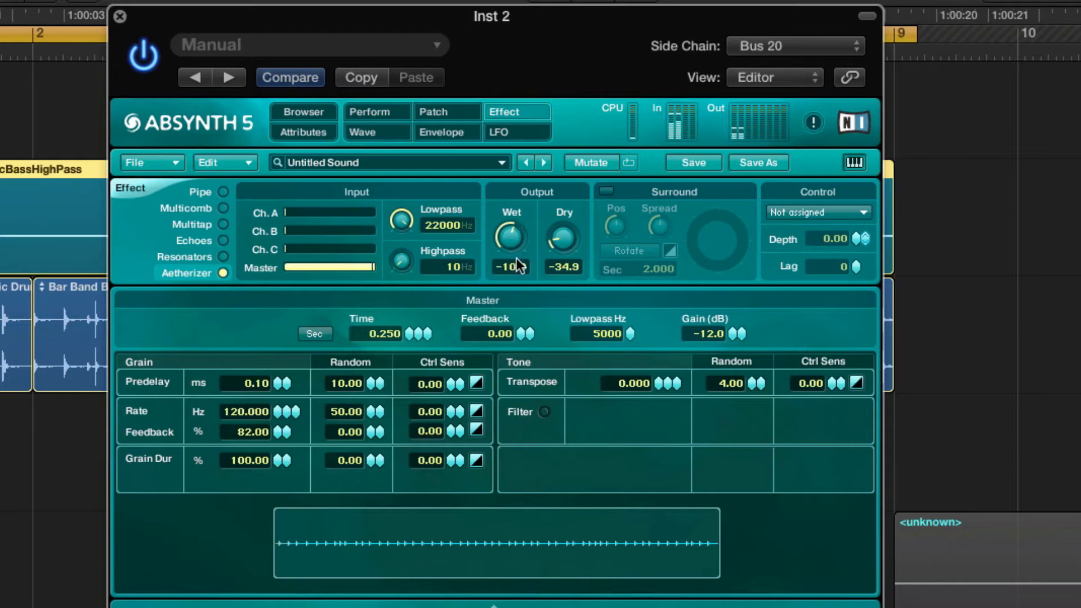
pyautogui.moveTo(512, 229); pyautogui.dragTo(511, 225)
# - Play the loop with Absynth's audio trigger threshold at maximum, and lower the threshold to about two thirds of its range
pyautogui.click(397, 104)
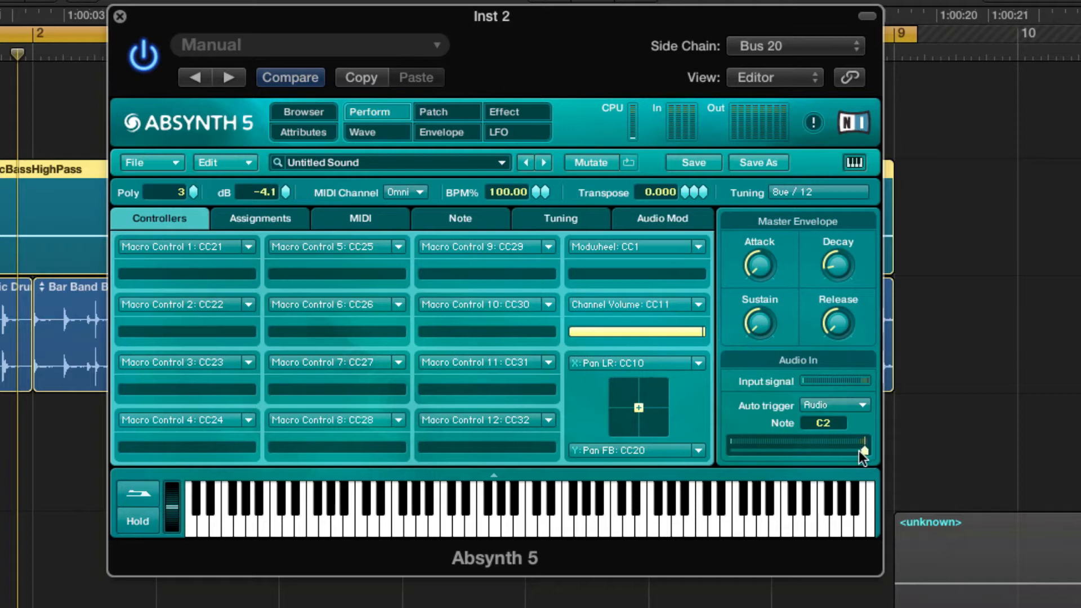
pyautogui.press('space')
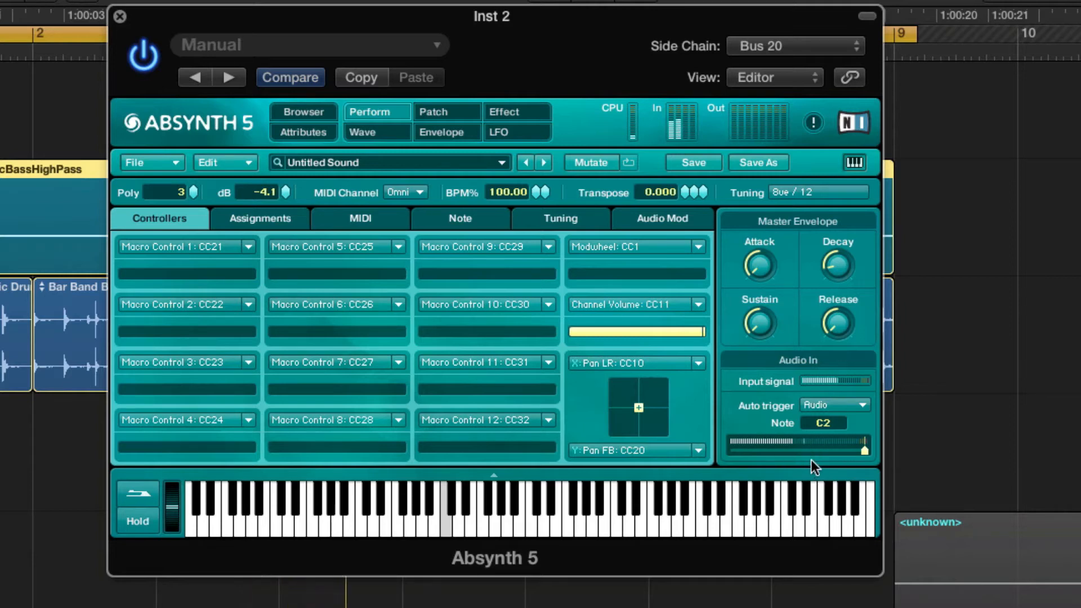
pyautogui.moveTo(867, 451); pyautogui.dragTo(806, 447)
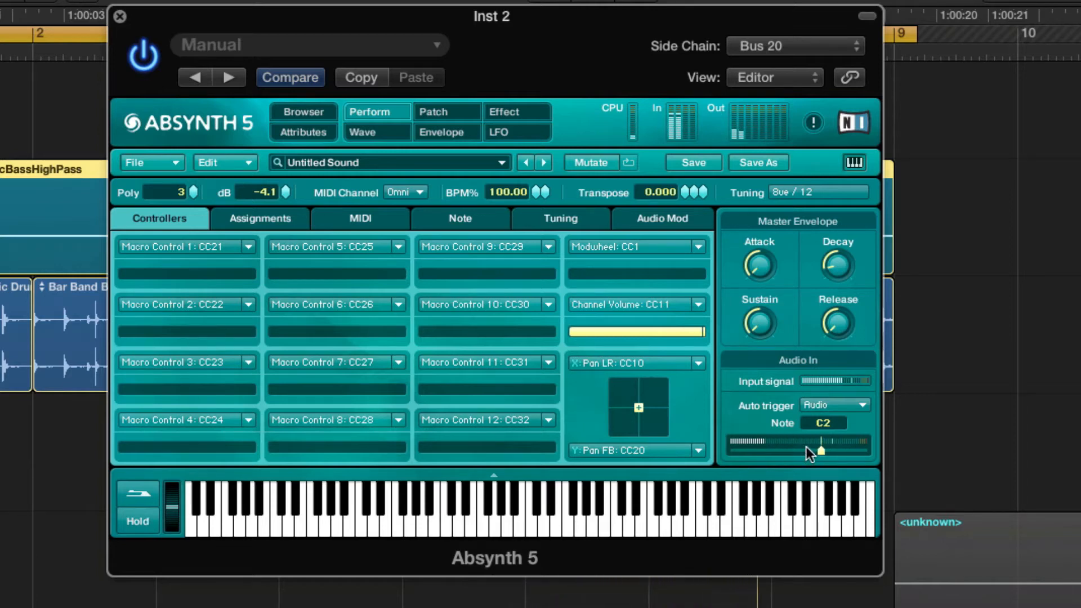
pyautogui.moveTo(833, 425)
pyautogui.mouseDown()
pyautogui.moveTo(836, 409)
pyautogui.moveTo(840, 445)
pyautogui.mouseUp()
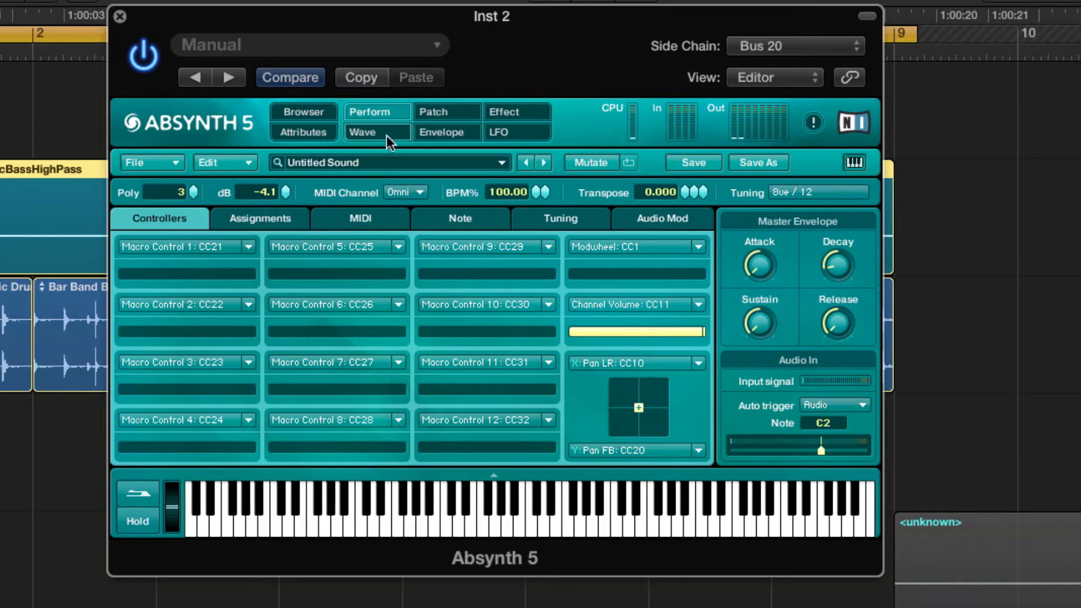
# - Set Osc A's transposition to 10.0000 and lower the audio trigger threshold to just below the middle
pyautogui.click(423, 115)
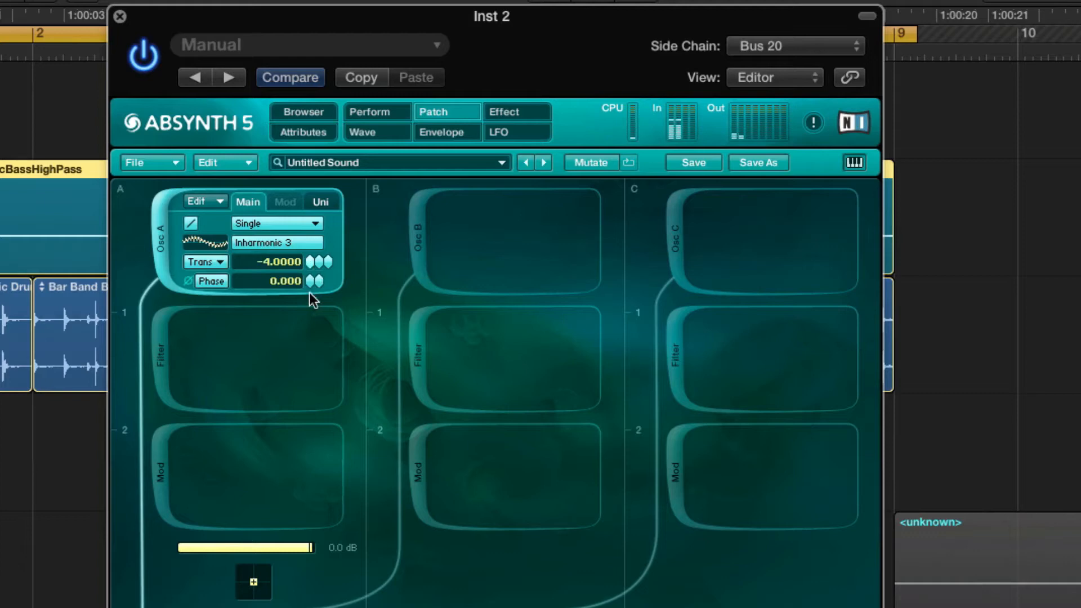
pyautogui.moveTo(332, 259); pyautogui.dragTo(300, 272)
pyautogui.click(376, 112)
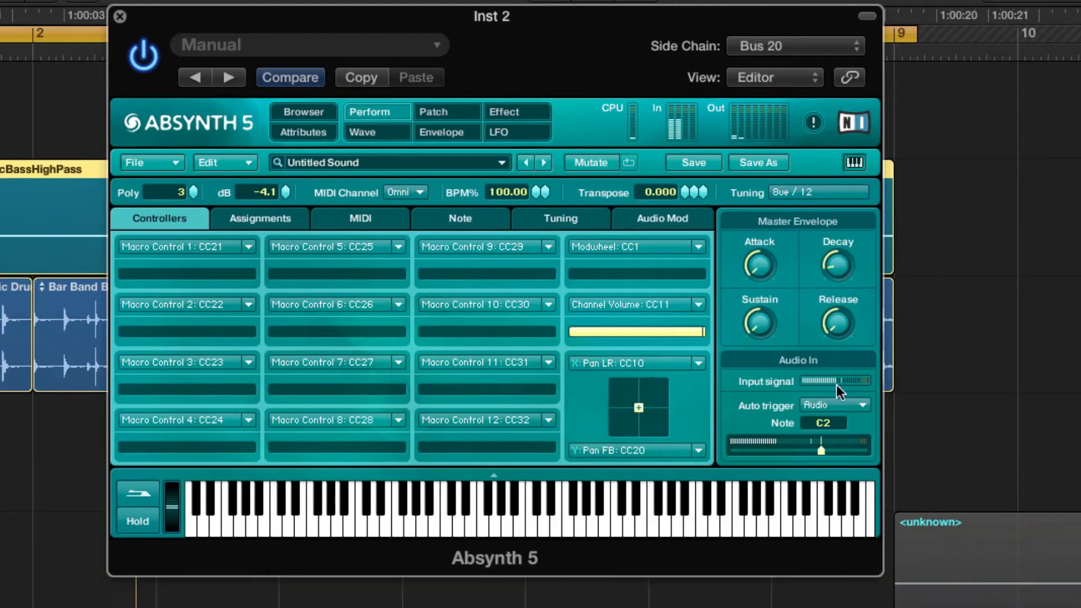
pyautogui.moveTo(819, 447); pyautogui.dragTo(783, 450)
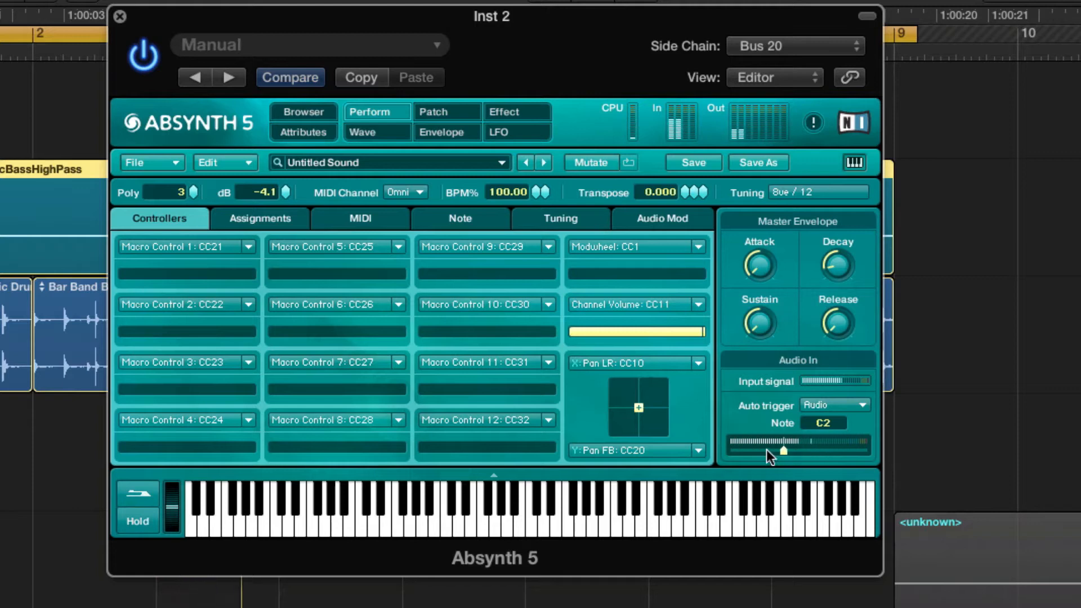
# - Adjust Osc A's transposition once more and close the Absynth window
pyautogui.click(366, 132)
pyautogui.click(446, 111)
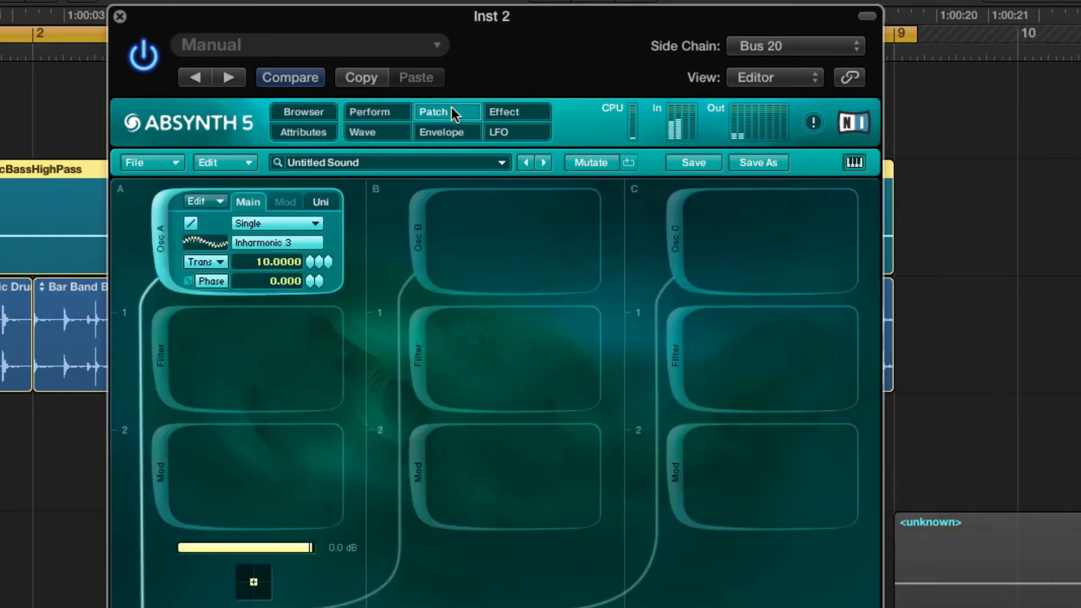
pyautogui.moveTo(310, 260); pyautogui.dragTo(377, 251)
pyautogui.click(120, 16)
# - Turn off the active solos and mute the Inst 2 and Trip Hop Smart Beat 01 tracks
pyautogui.scroll(3, 154, 236)
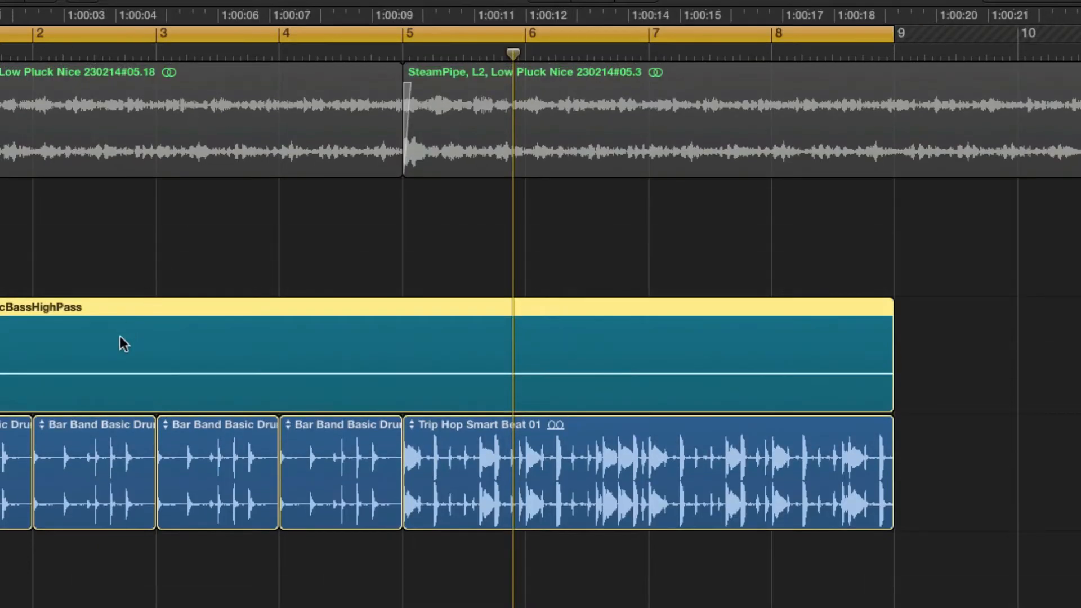
pyautogui.press('super+Left')
pyautogui.press('super+Left')
pyautogui.press('super+Left')
pyautogui.press('super+Left')
pyautogui.press('super+Left')
pyautogui.press('super+Left')
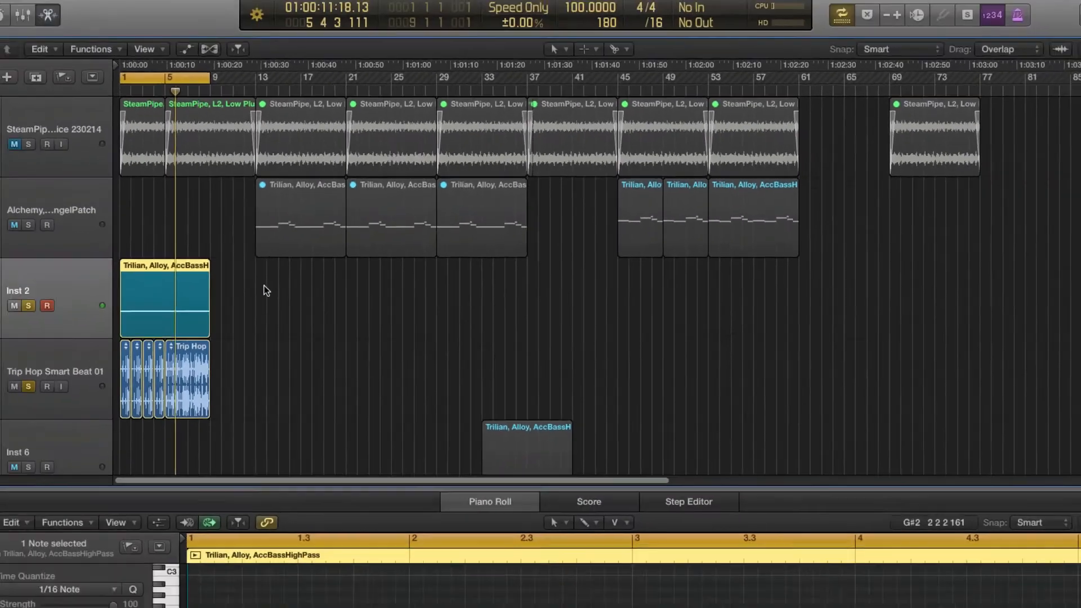
pyautogui.press('super+Up')
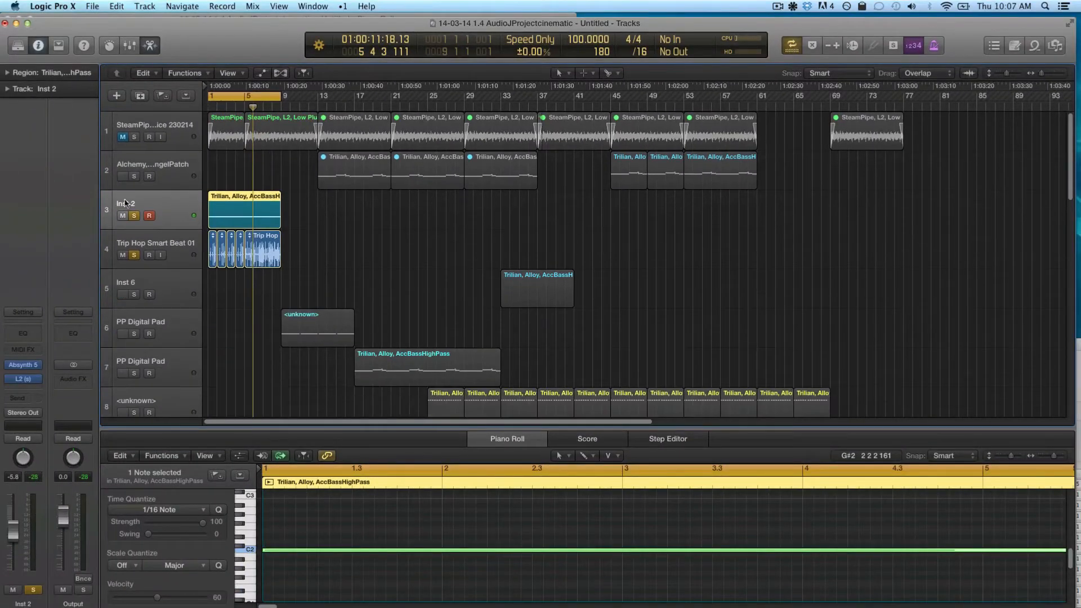
pyautogui.click(135, 216)
pyautogui.click(123, 216)
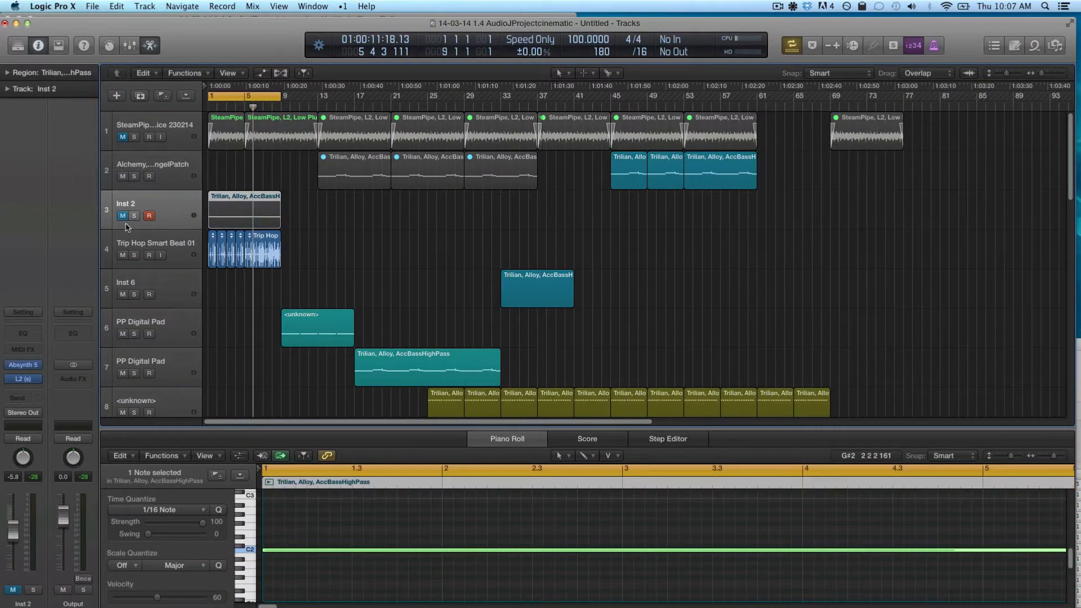
pyautogui.click(123, 255)
# - Turn off cycle mode, mute the Inst 6 track and prepare playback from bar 29 with a raised system volume
pyautogui.press('c')
pyautogui.click(462, 106)
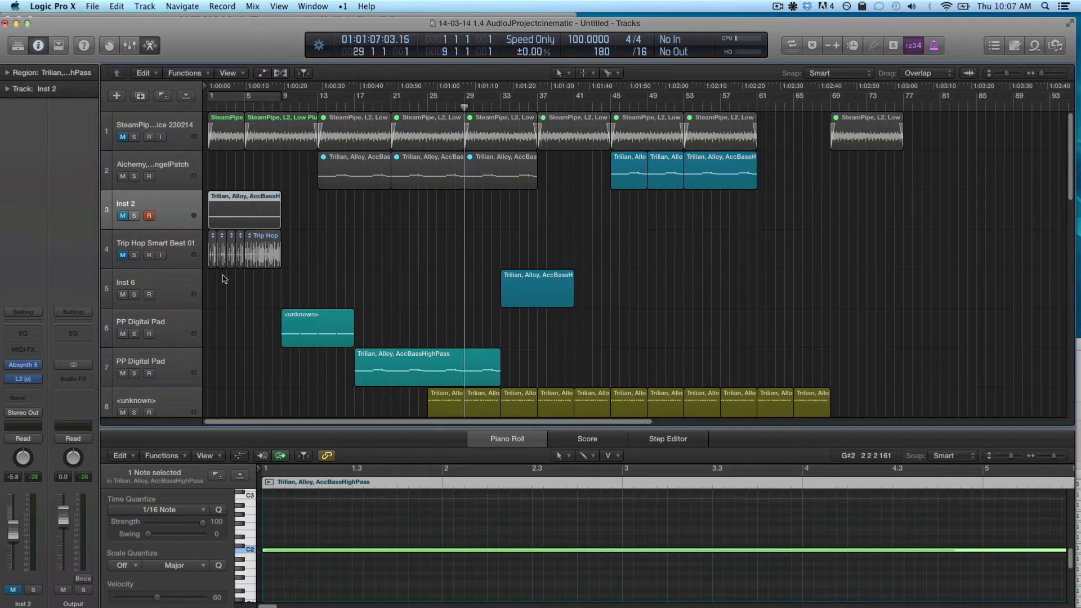
pyautogui.click(123, 295)
pyautogui.press('XF86AudioRaiseVolume')
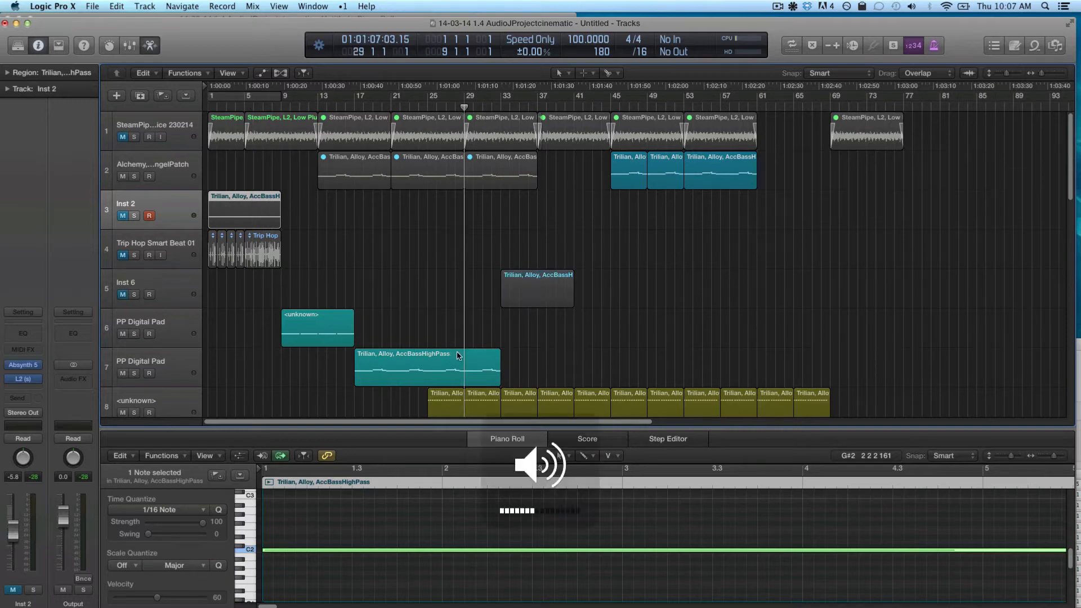
# - Raise the system volume three more notches and check the channel strips in the mixer during playback
pyautogui.press('XF86AudioRaiseVolume')
pyautogui.press('XF86AudioRaiseVolume')
pyautogui.press('XF86AudioRaiseVolume')
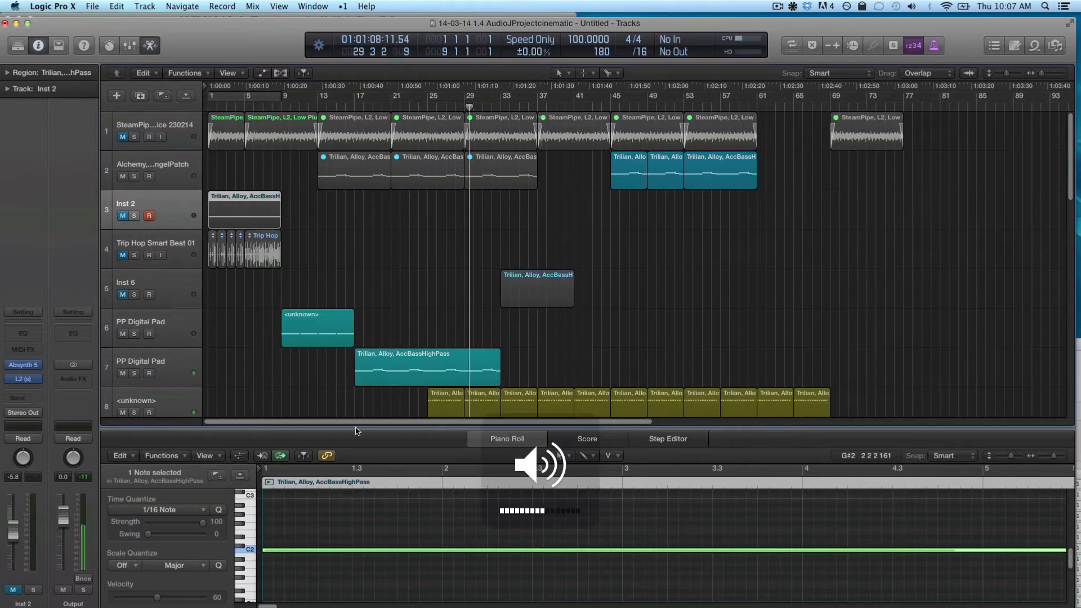
pyautogui.press('x')
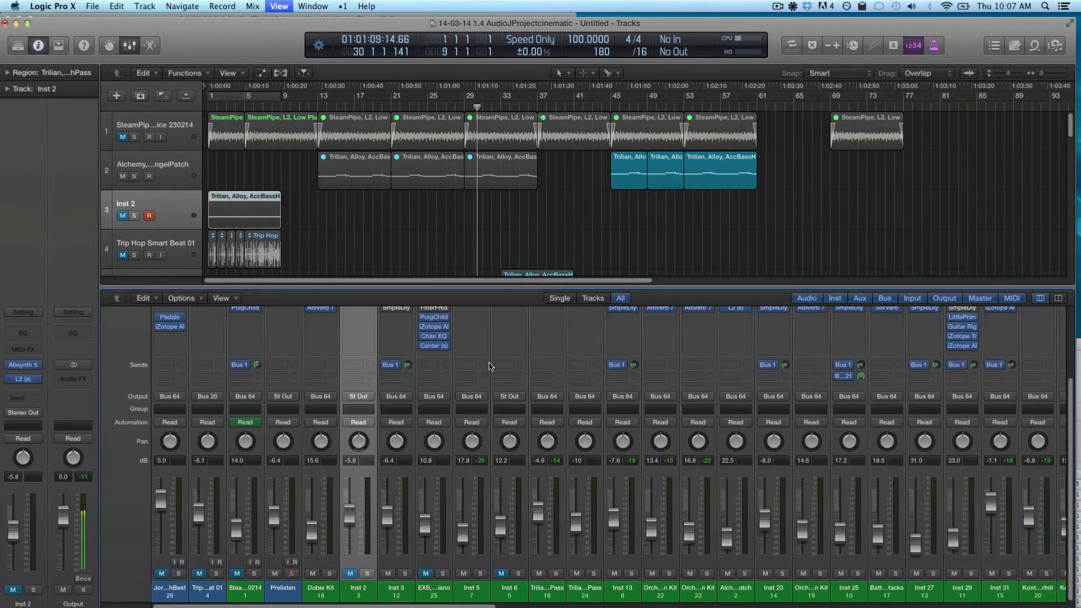
pyautogui.press('x')
# - Select the Inst 25 track (track 10) with its five regions and set the cycle range to them, bars 33 to 53
pyautogui.click(588, 356)
pyautogui.press('super+Right')
pyautogui.press('super+Right')
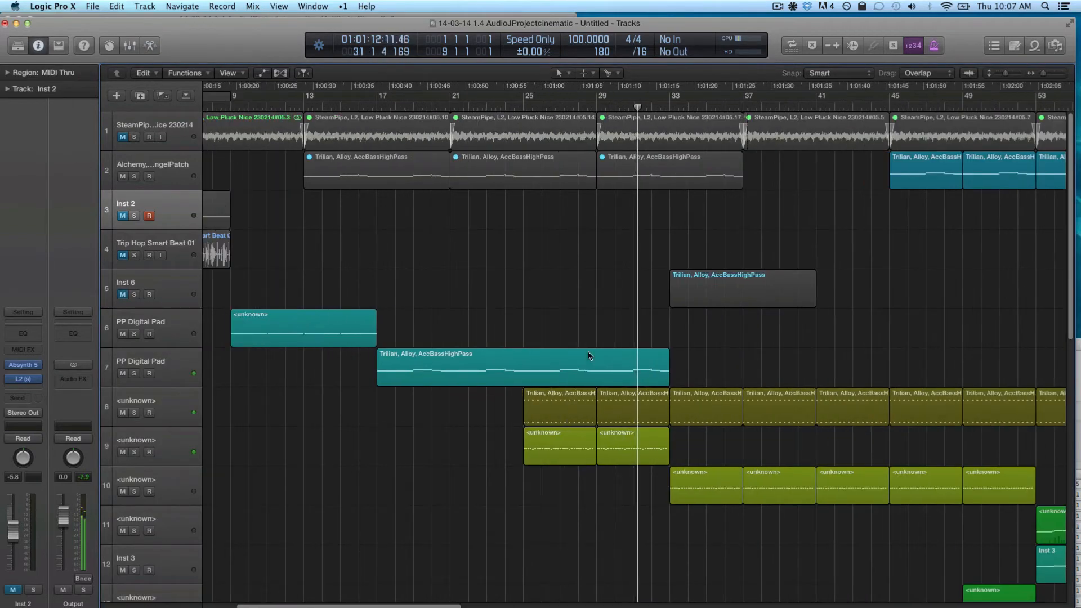
pyautogui.hscroll(4, 590, 356)
pyautogui.scroll(-3, 589, 356)
pyautogui.hscroll(2, 589, 356)
pyautogui.scroll(1, 586, 356)
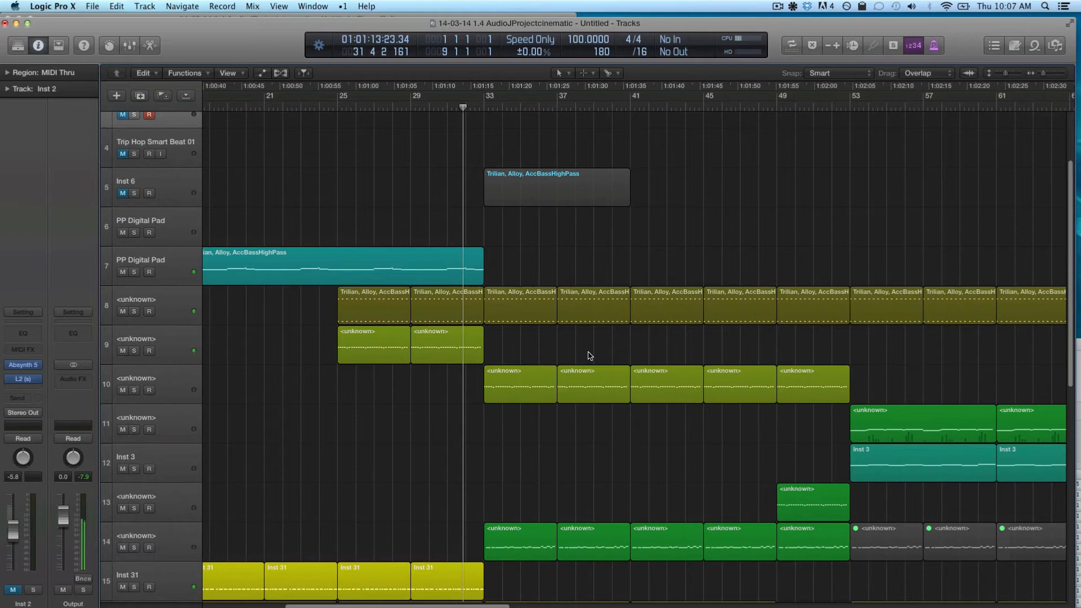
pyautogui.click(525, 387)
pyautogui.click(185, 382)
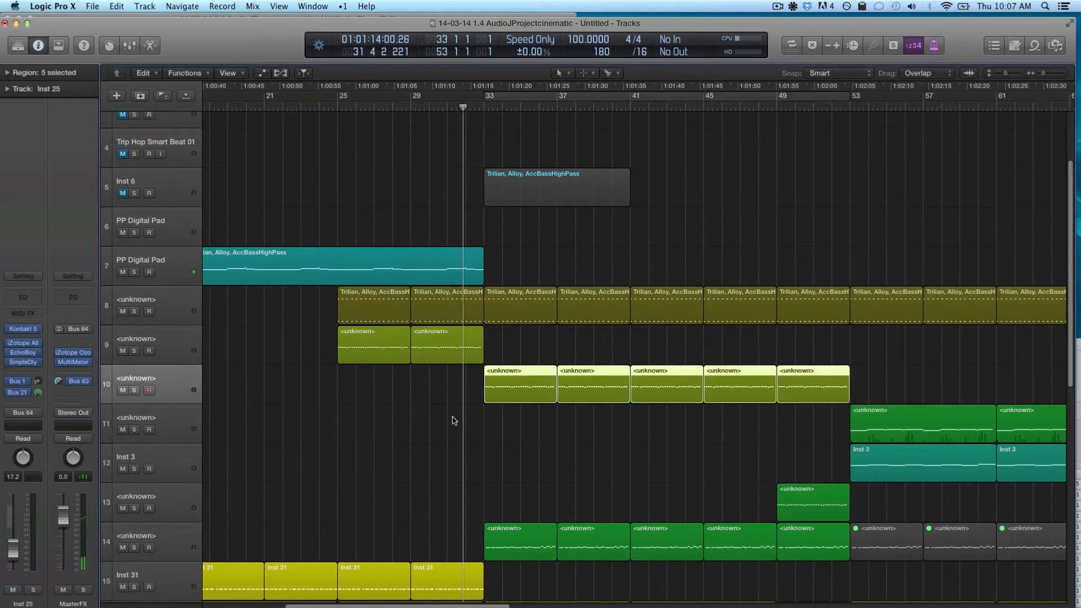
pyautogui.press('super+u')
# - Audition the five cycled regions in solo and leave the Inst 25 track soloed
pyautogui.hotkey('ctrl', 's')
pyautogui.press('space')
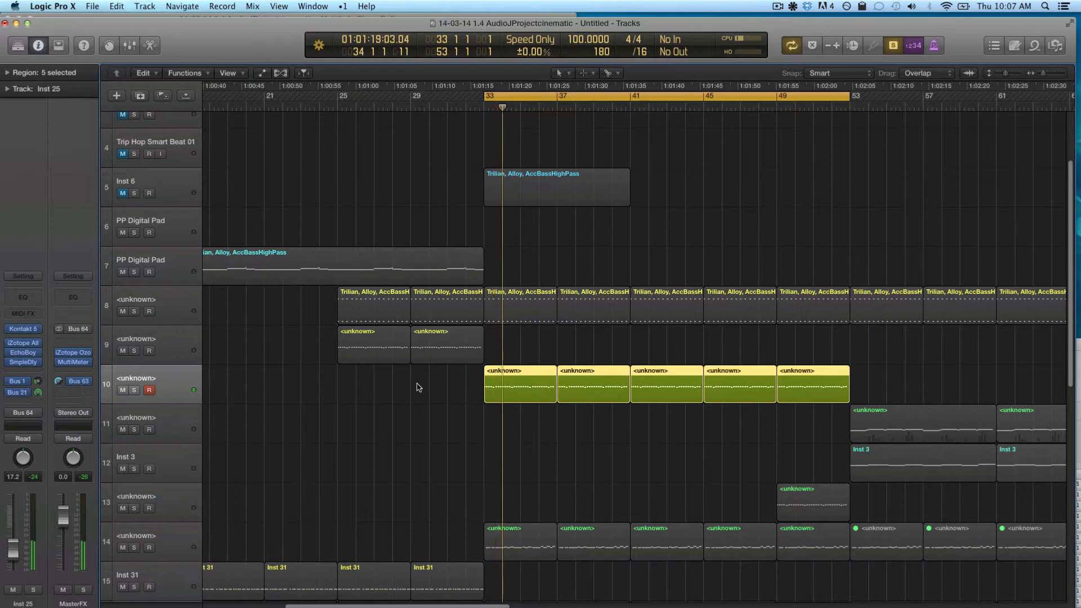
pyautogui.hotkey('ctrl', 's')
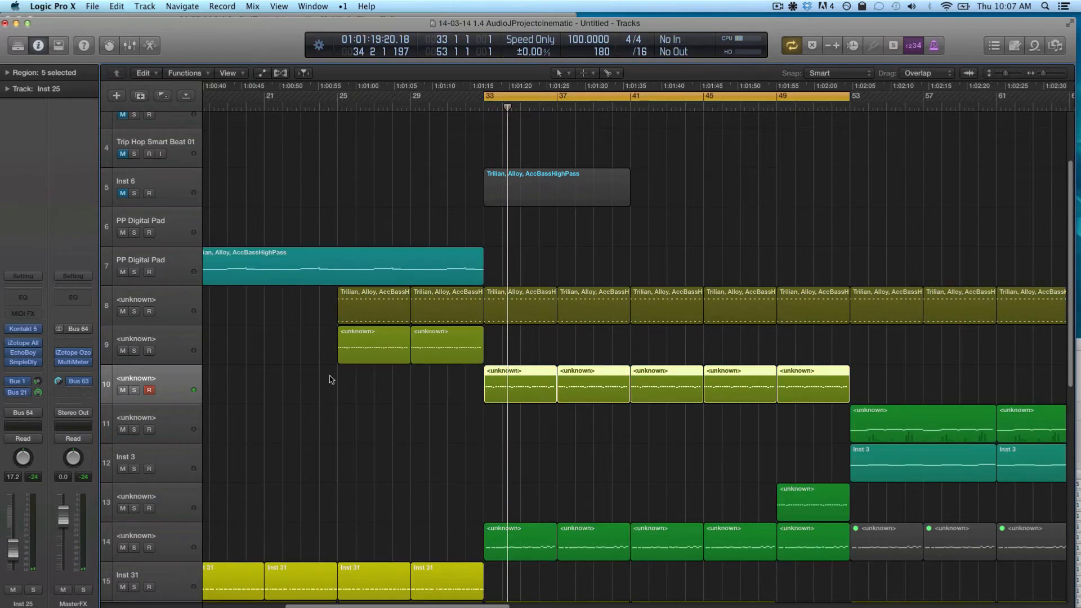
pyautogui.click(135, 390)
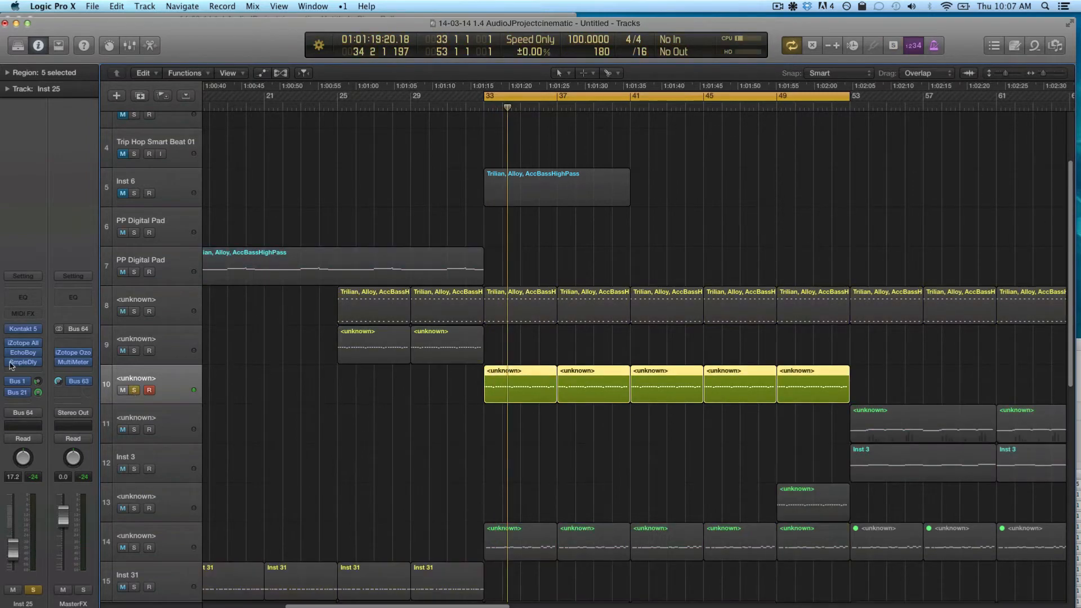
# - Bring up the Aux 13 channel fed by Inst 25's Bus 21 send and solo it alongside Inst 25
pyautogui.click(22, 392)
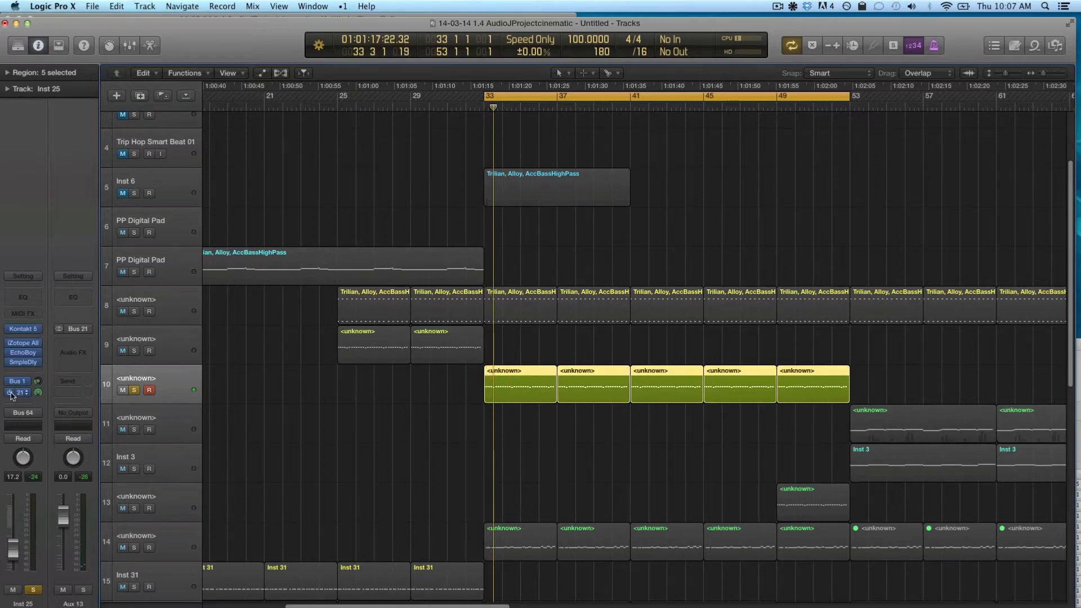
pyautogui.click(84, 590)
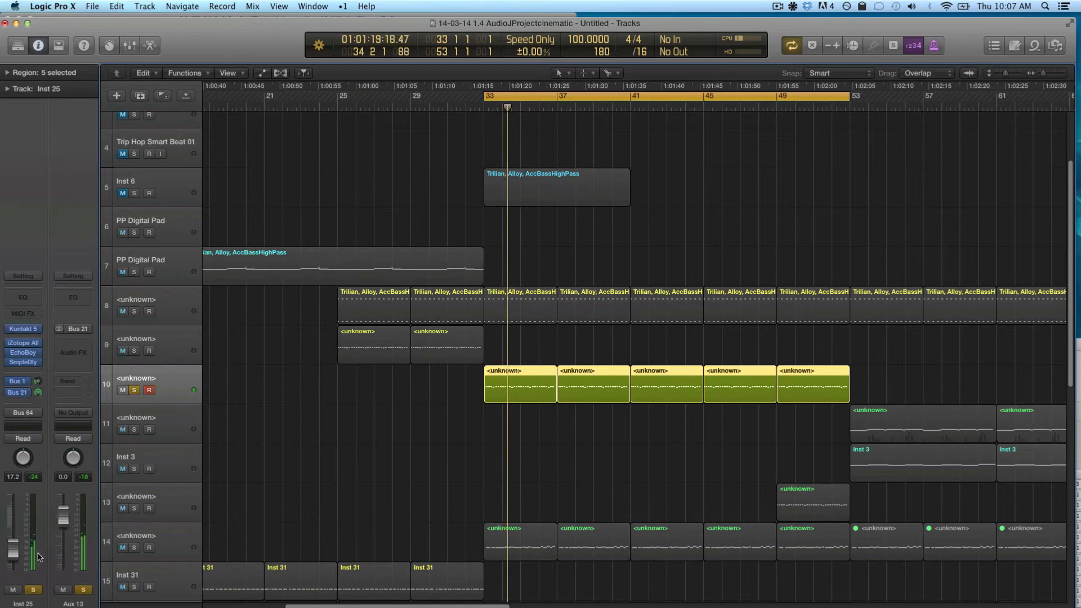
pyautogui.click(32, 589)
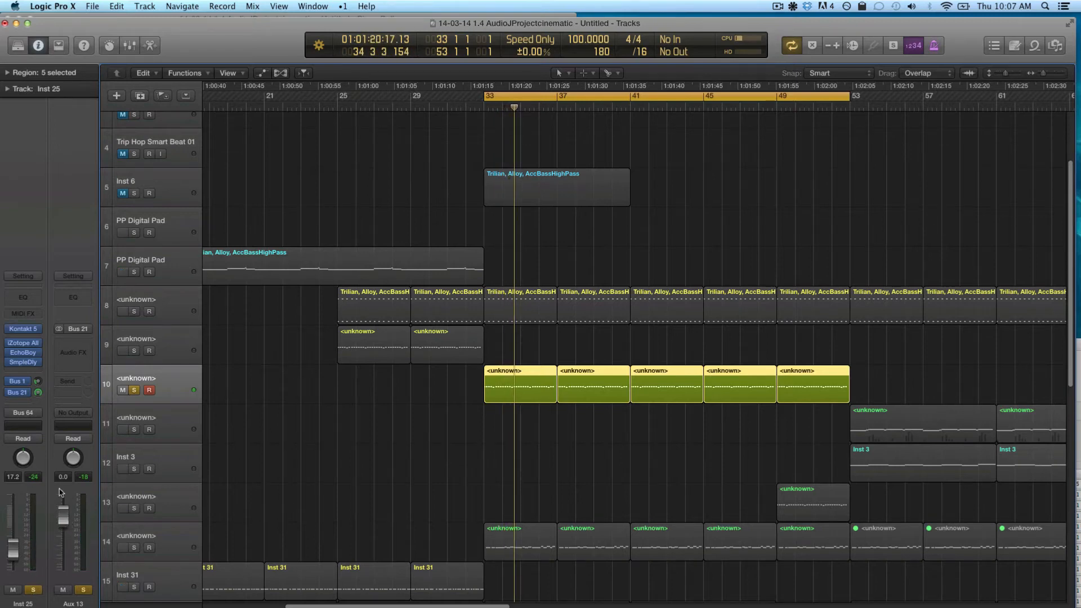
# - Solo the Inst 6 track and set the cycle range to its region, bars 33 to 41
pyautogui.scroll(1, 246, 304)
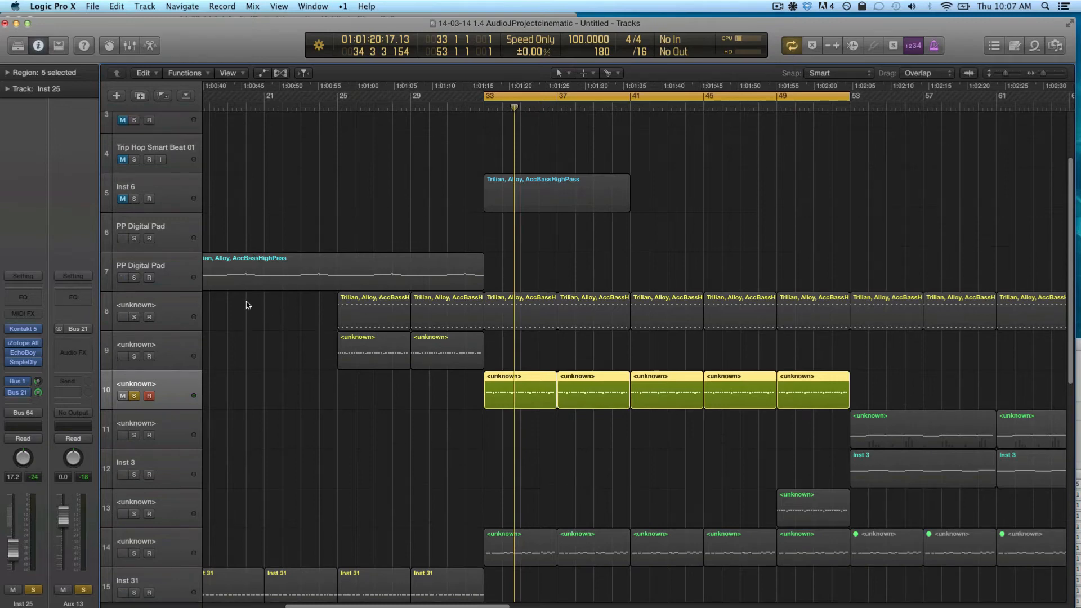
pyautogui.scroll(2, 246, 304)
pyautogui.click(195, 221)
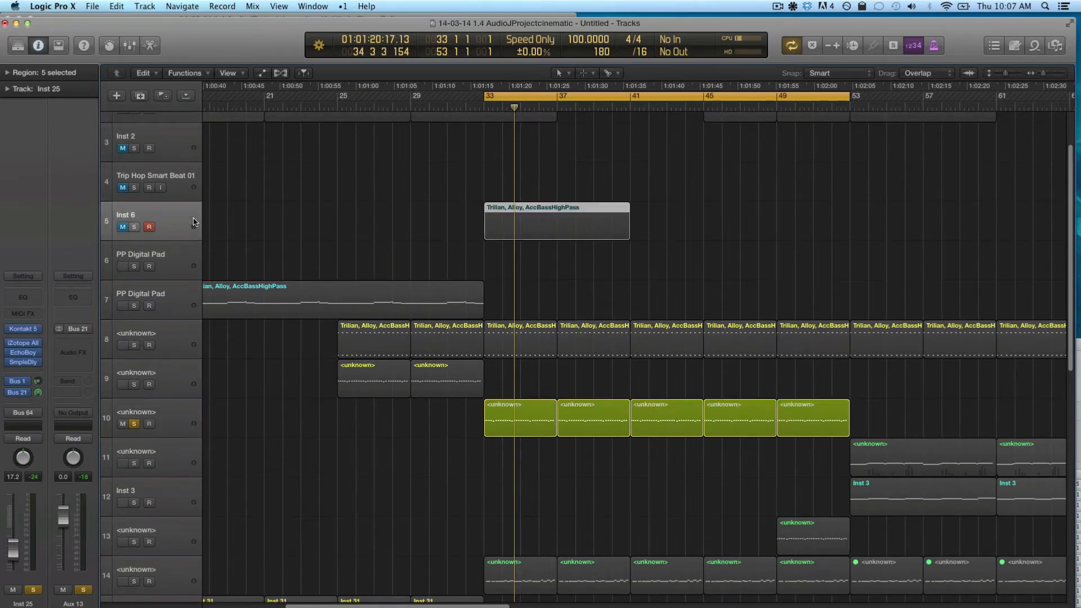
pyautogui.click(134, 227)
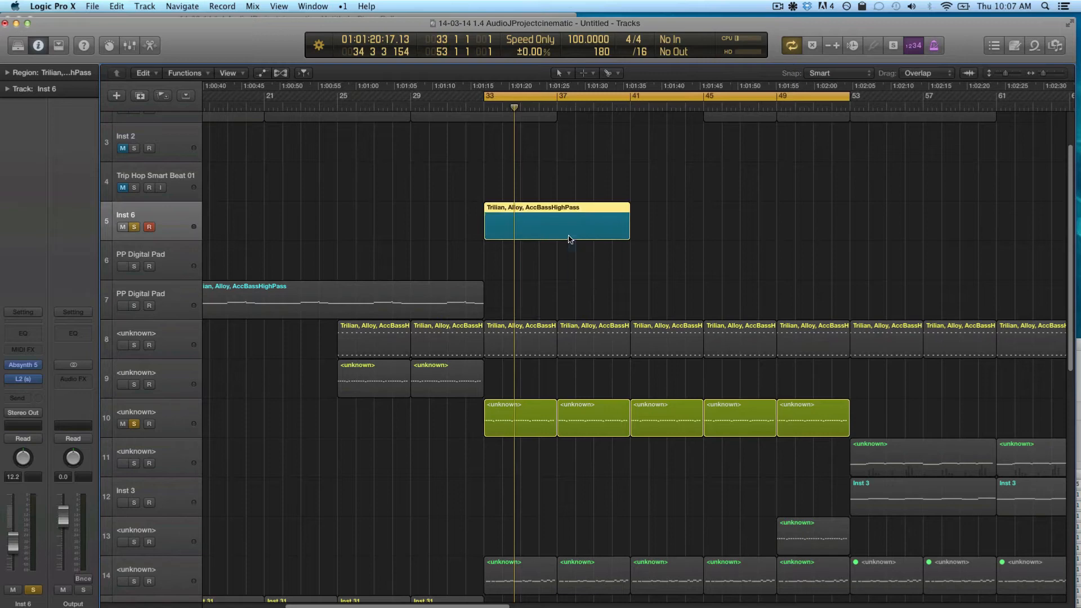
pyautogui.press('super+u')
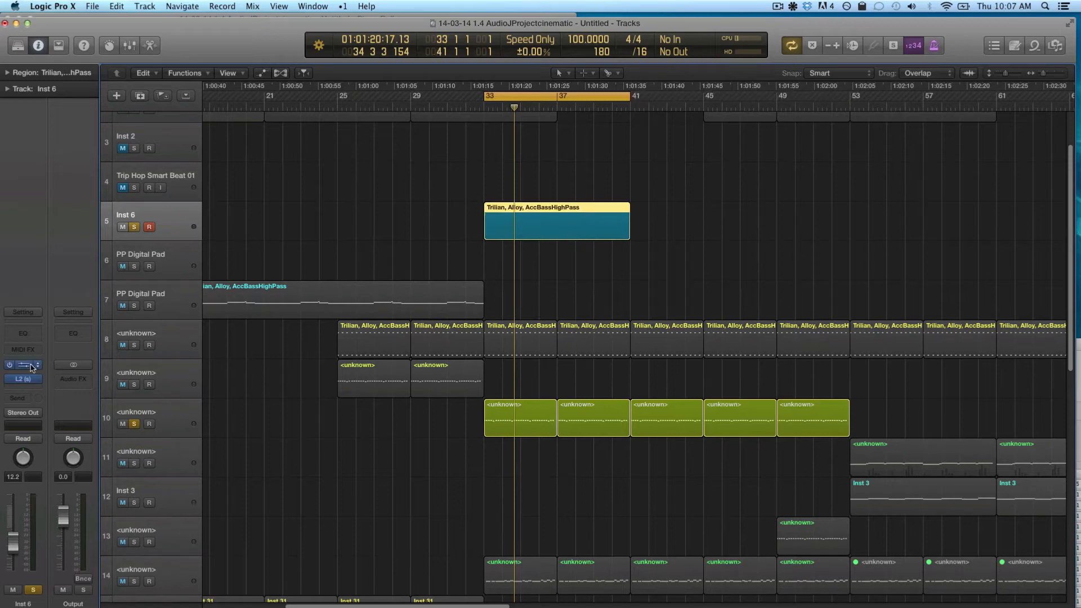
# - Open Inst 6's Absynth 5 instrument and select Bus 21 as its side chain source
pyautogui.click(25, 367)
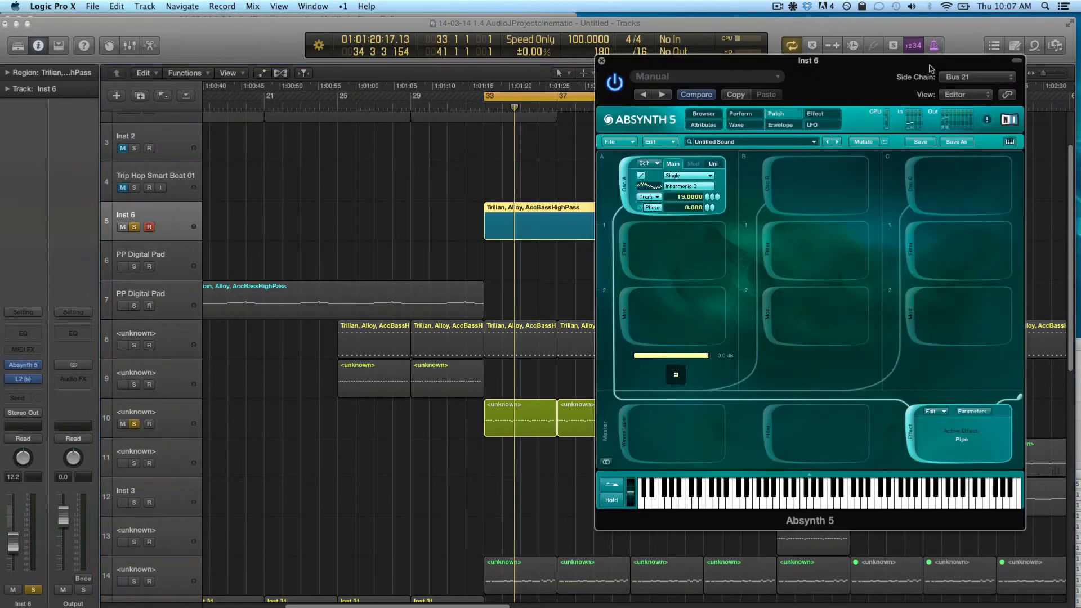
pyautogui.moveTo(929, 69); pyautogui.dragTo(673, 86)
pyautogui.click(709, 94)
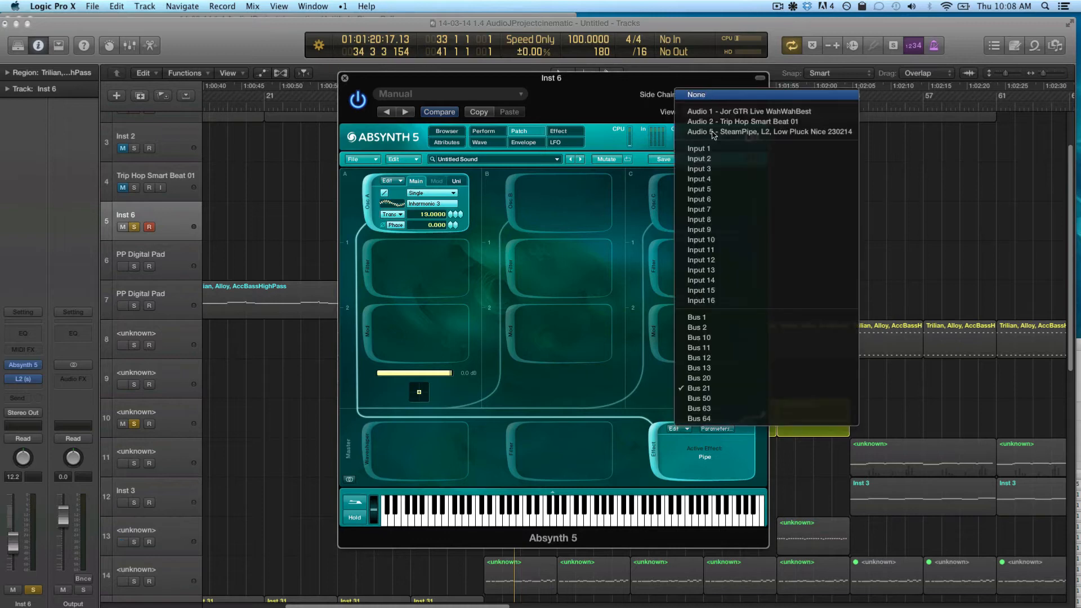
pyautogui.click(704, 388)
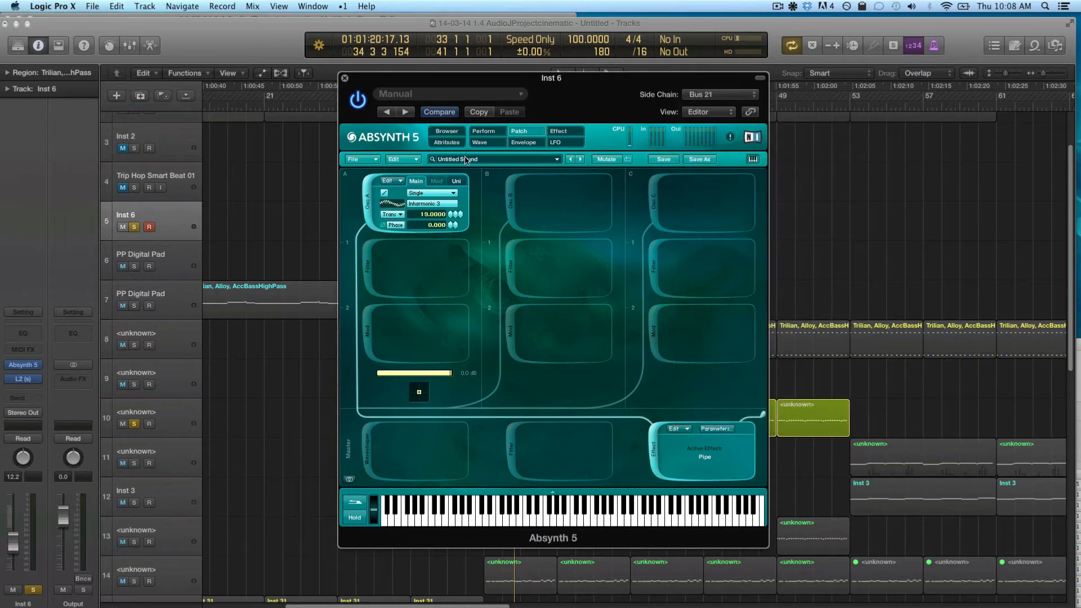
# - Examine the audio trigger settings on Absynth's Perform page and compare the channel strips of Inst 25 and Inst 6
pyautogui.doubleClick(435, 215)
pyautogui.click(490, 132)
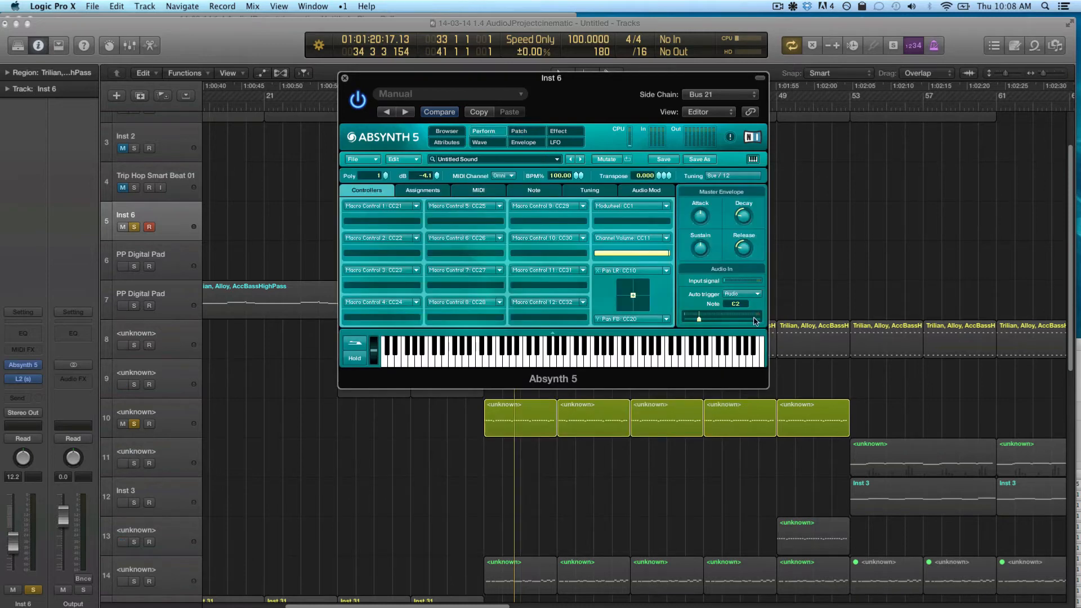
pyautogui.click(749, 293)
pyautogui.moveTo(583, 82); pyautogui.dragTo(642, 75)
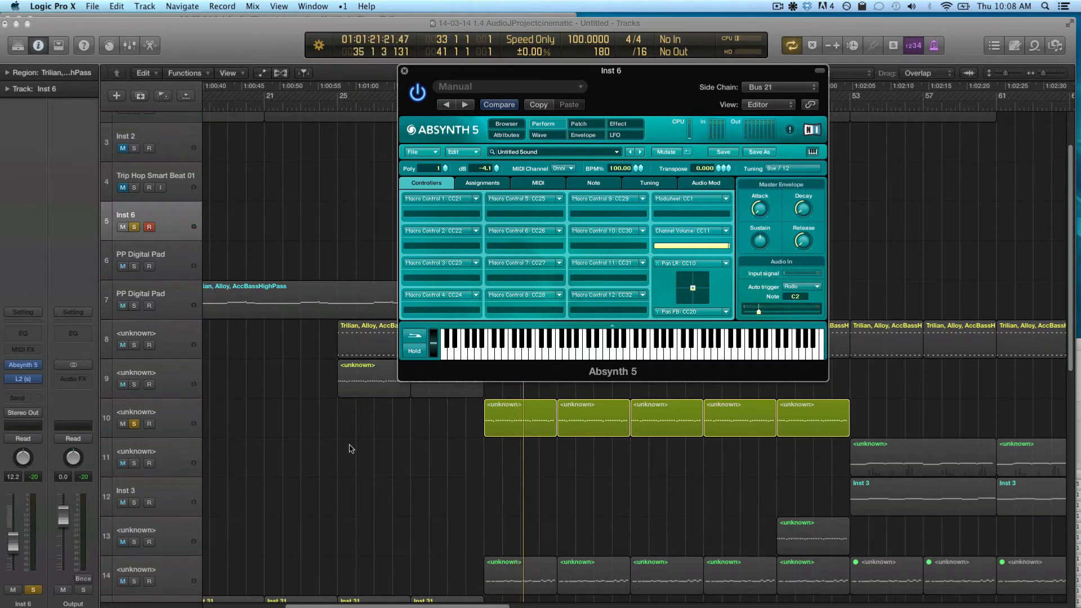
pyautogui.click(194, 417)
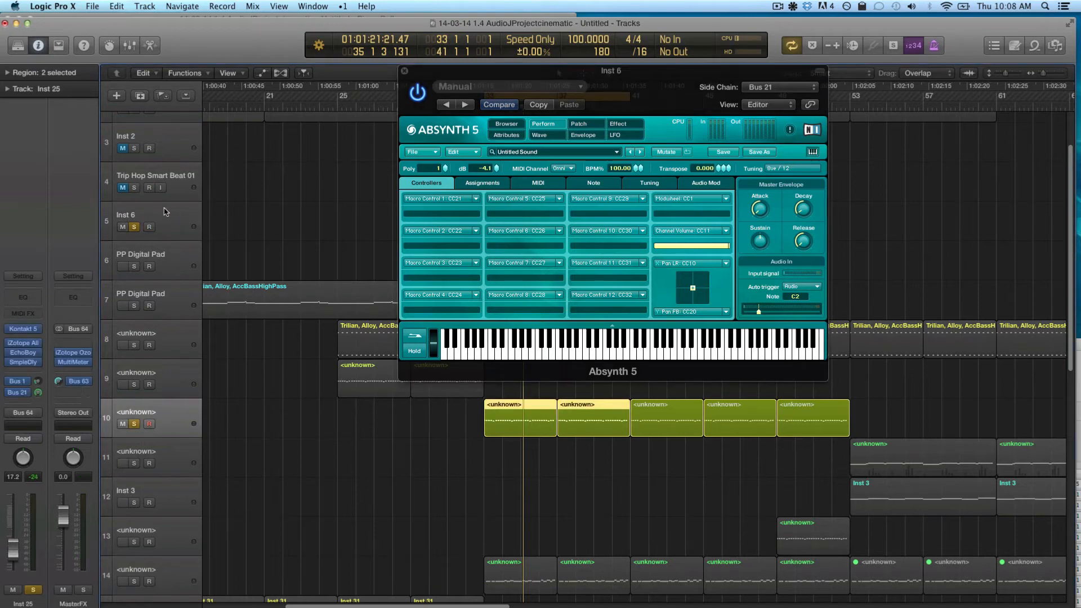
pyautogui.click(167, 225)
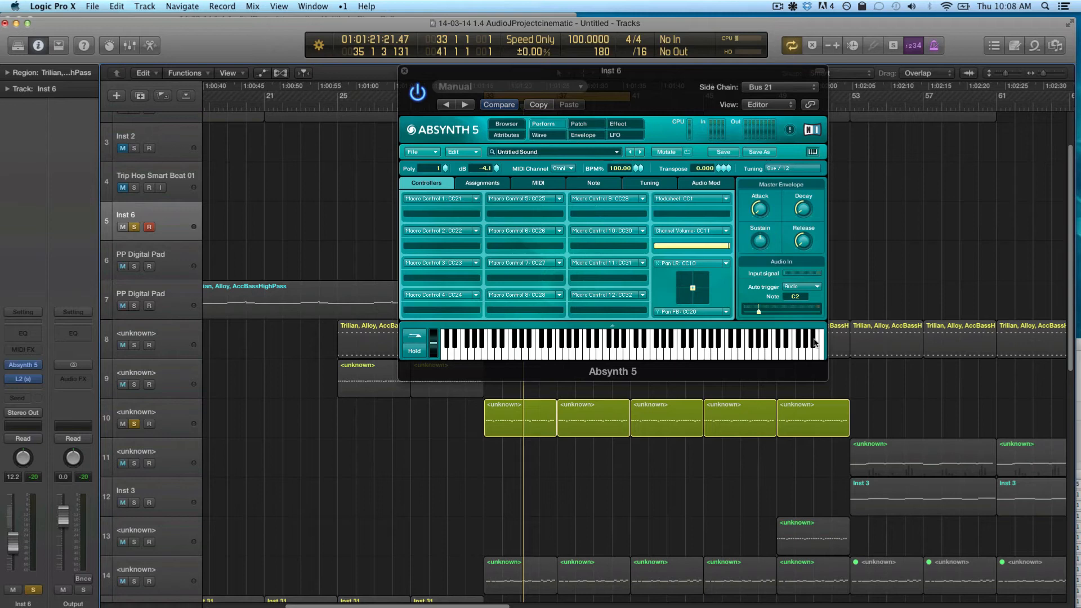
pyautogui.click(556, 139)
pyautogui.click(544, 123)
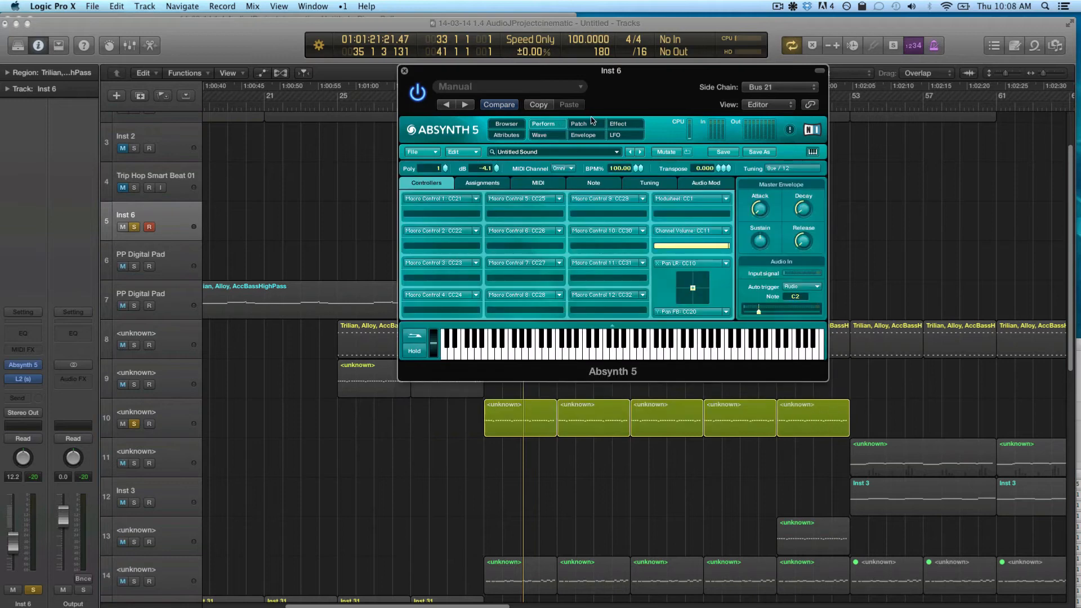
# - During playback, set Osc A's transposition to 19.2200 and add an HPF -12dB filter to channel A at 1543.386 Hz
pyautogui.click(585, 124)
pyautogui.press('space')
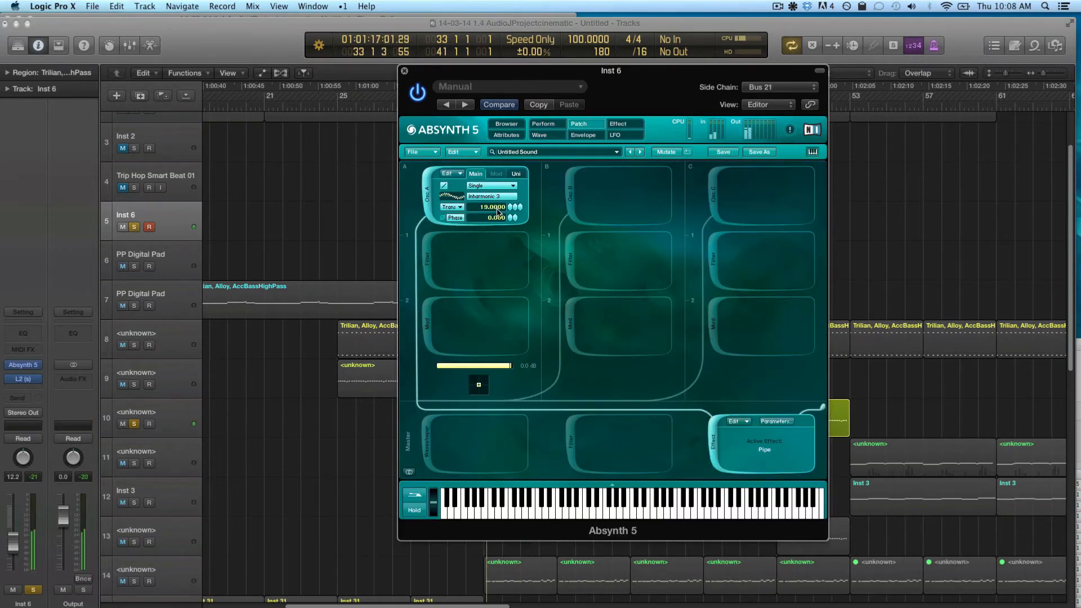
pyautogui.click(434, 260)
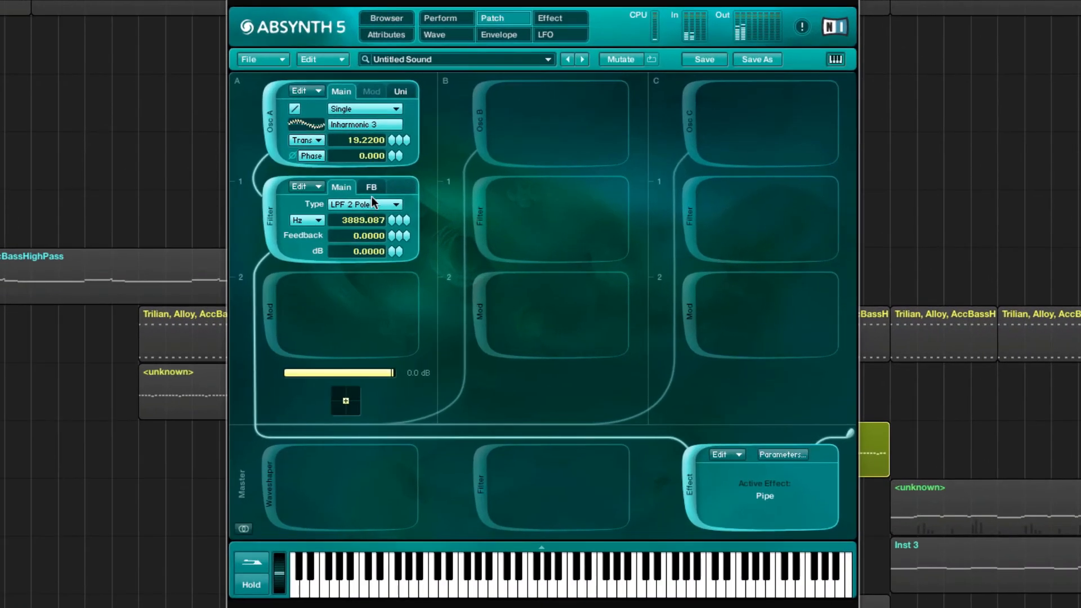
pyautogui.click(491, 251)
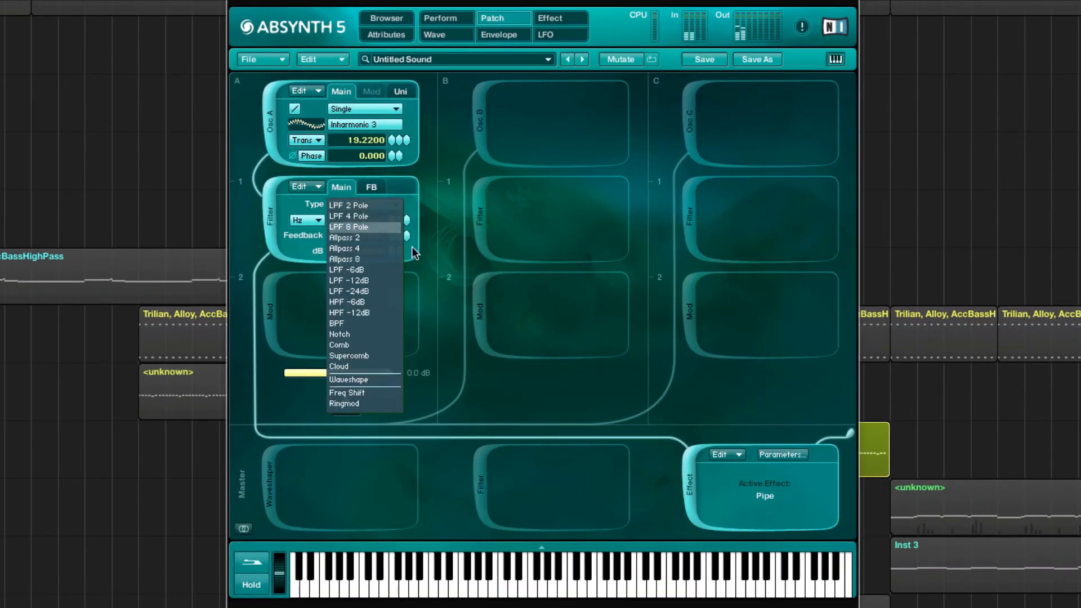
pyautogui.click(393, 313)
pyautogui.moveTo(394, 220); pyautogui.dragTo(394, 240)
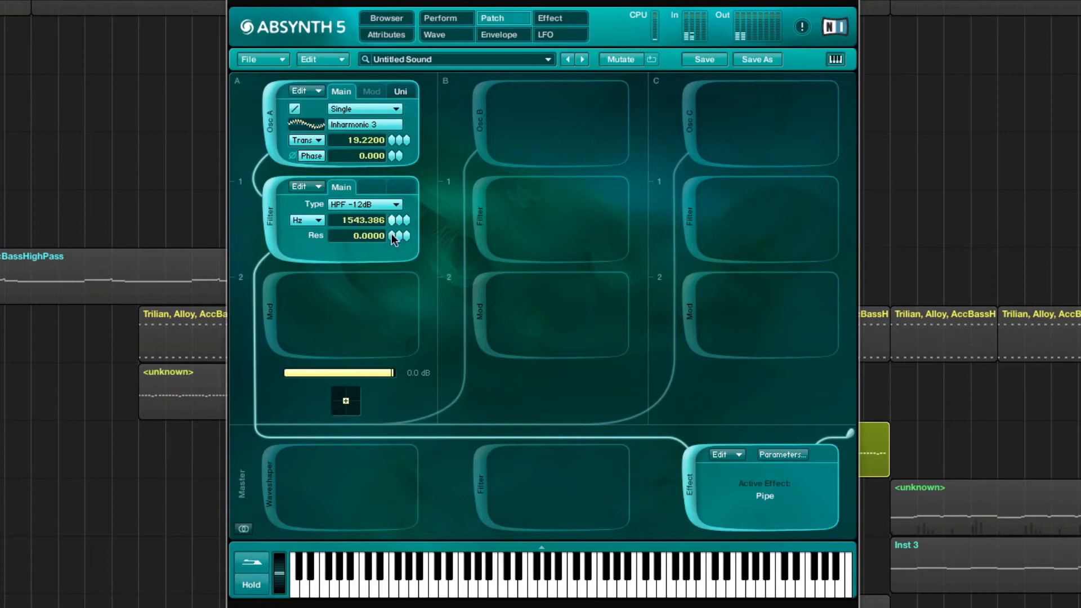
# - Switch Absynth's effect to Aetherizer, with the dry output at -2.9 and the grain feedback at 75.00%
pyautogui.click(499, 35)
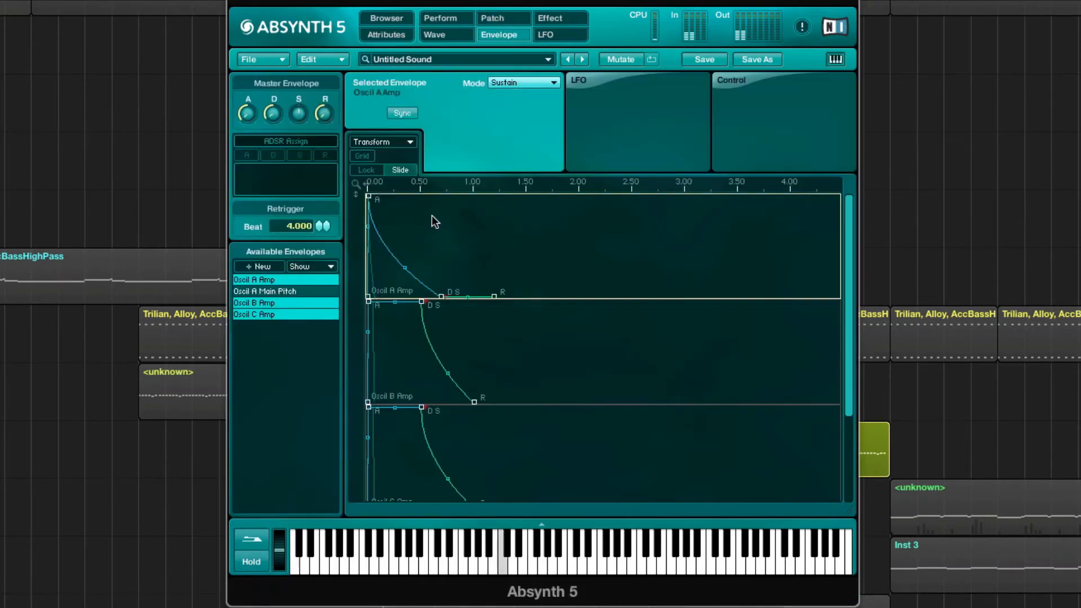
pyautogui.click(564, 18)
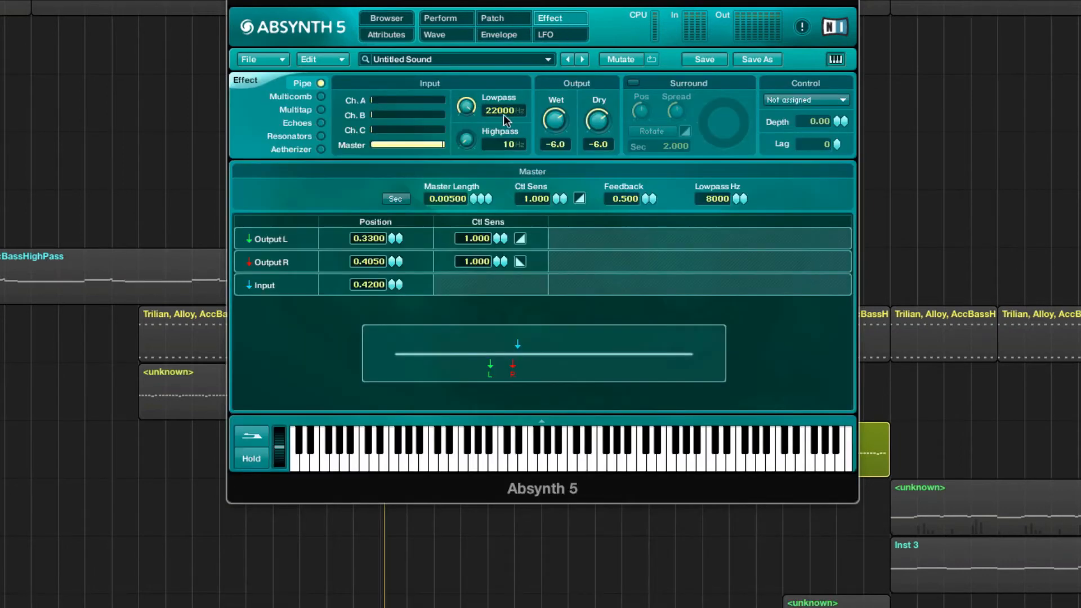
pyautogui.click(321, 148)
pyautogui.moveTo(598, 123); pyautogui.dragTo(609, 114)
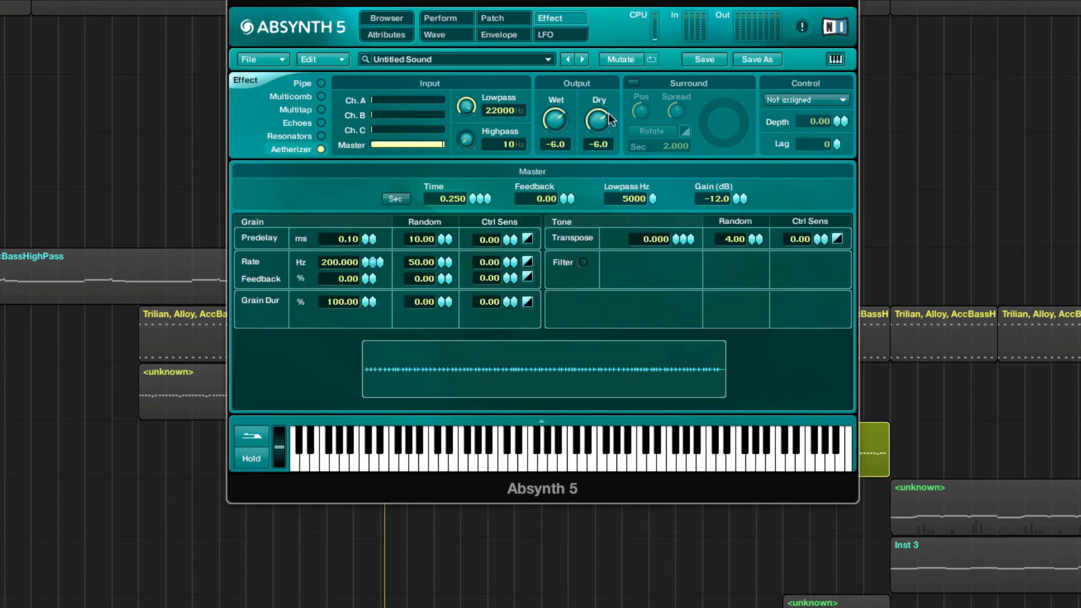
pyautogui.moveTo(369, 278); pyautogui.dragTo(373, 214)
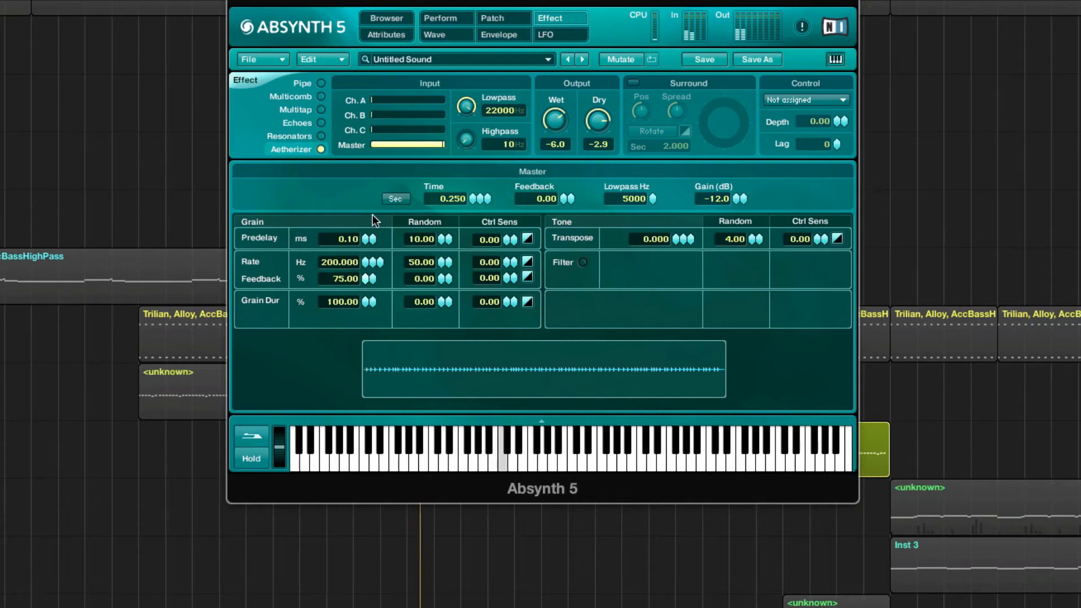
# - Turn off the solos and reposition the Absynth window on its Perform page while the full arrangement plays
pyautogui.click(446, 18)
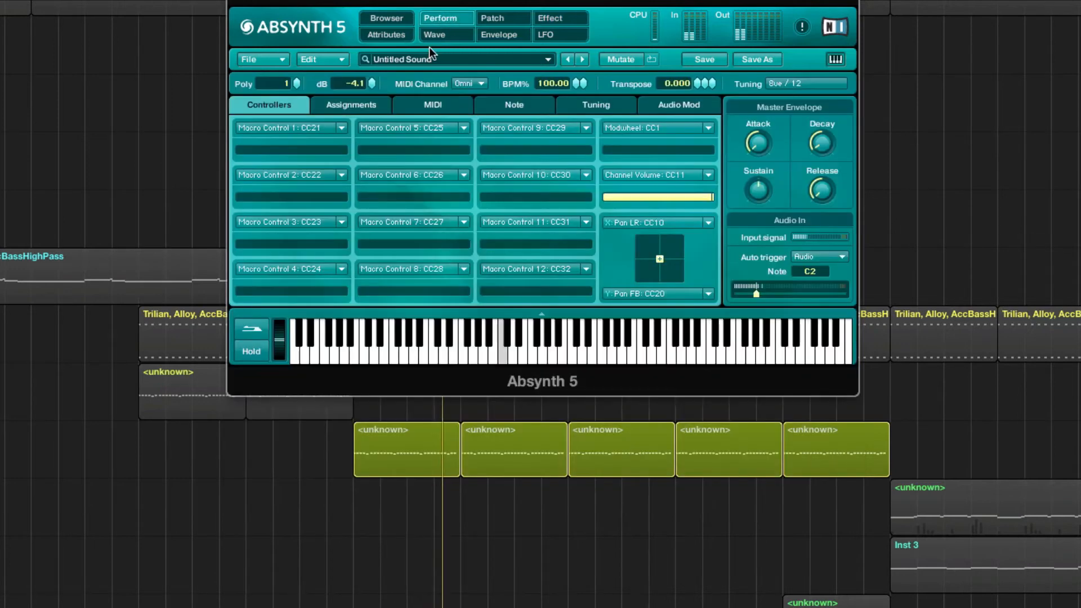
pyautogui.click(164, 88)
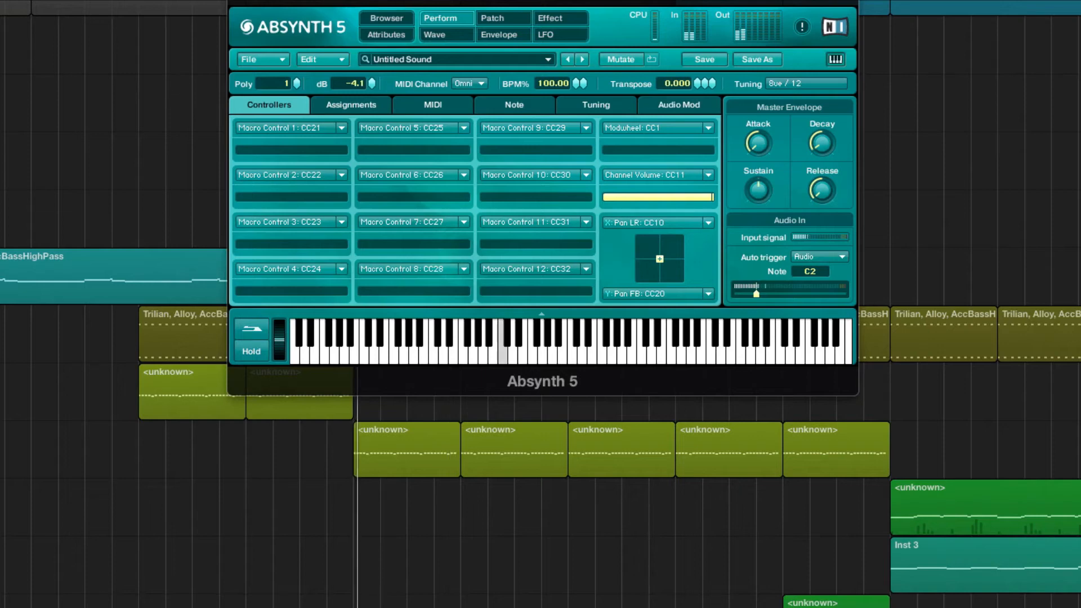
pyautogui.moveTo(338, 5); pyautogui.dragTo(353, 0)
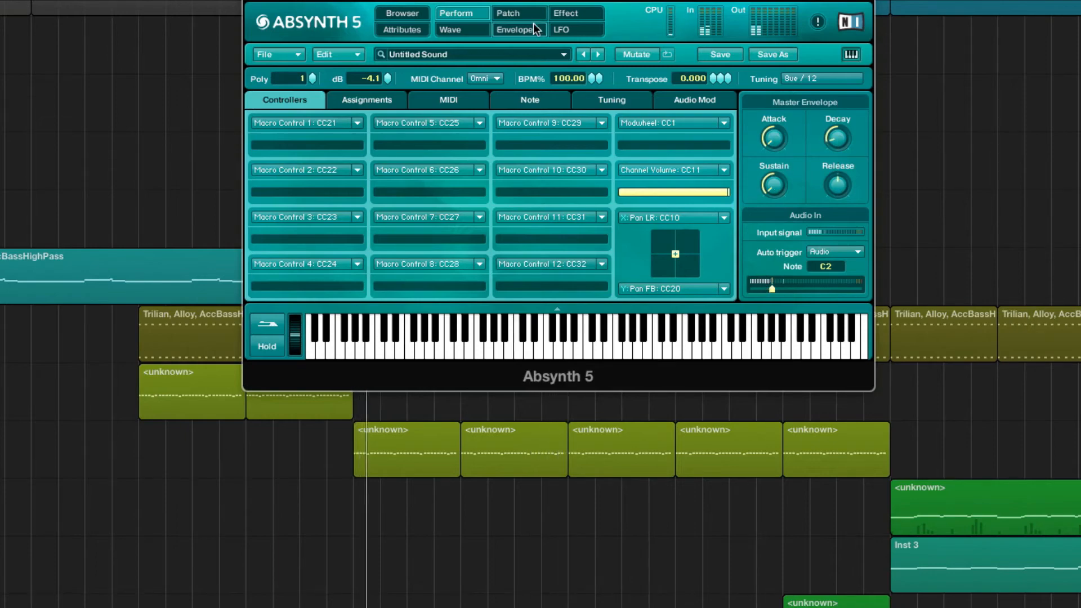
pyautogui.moveTo(574, 0); pyautogui.dragTo(557, 397)
pyautogui.moveTo(493, 144); pyautogui.dragTo(699, 135)
pyautogui.moveTo(621, 373); pyautogui.dragTo(586, 12)
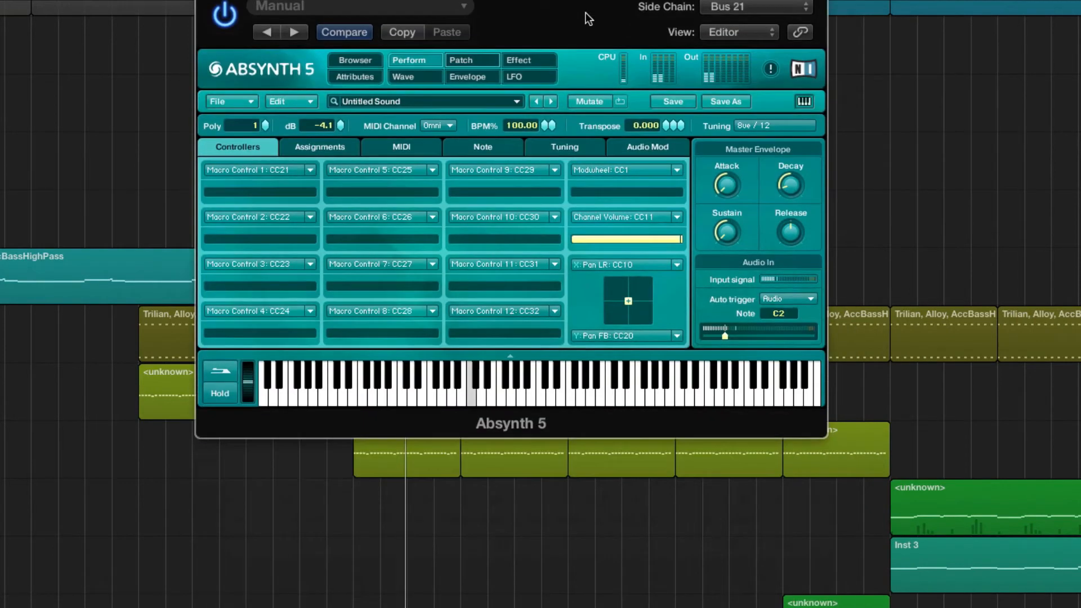
# - Set Osc A's transposition to 20.2200 and its waveform to Saw_filt 2 in the Absynth patch
pyautogui.click(429, 79)
pyautogui.click(460, 65)
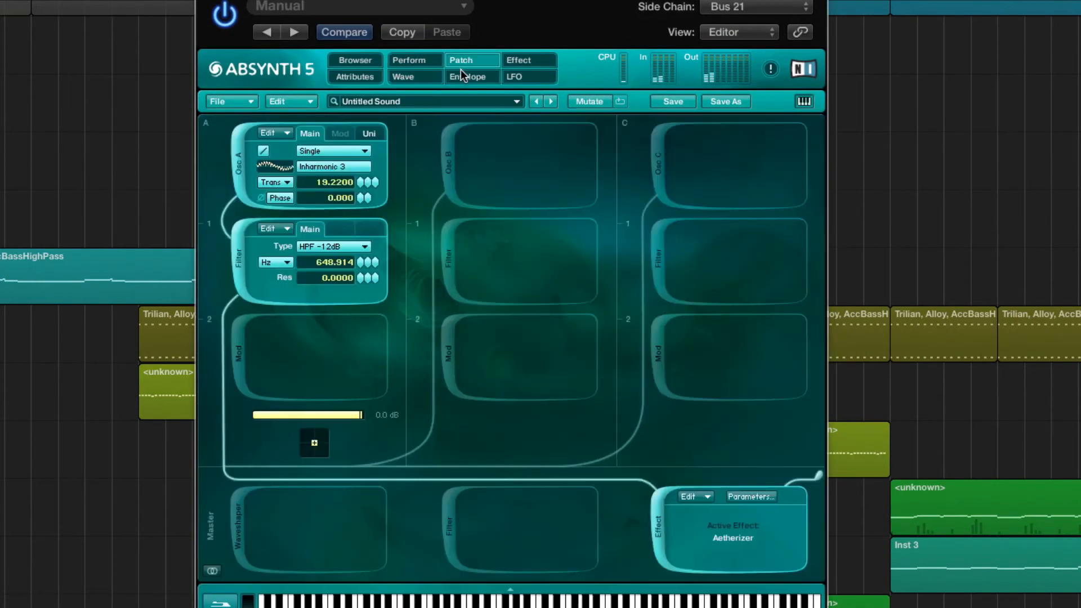
pyautogui.moveTo(362, 185); pyautogui.dragTo(362, 242)
pyautogui.moveTo(355, 70); pyautogui.dragTo(353, 180)
pyautogui.click(353, 167)
pyautogui.click(477, 236)
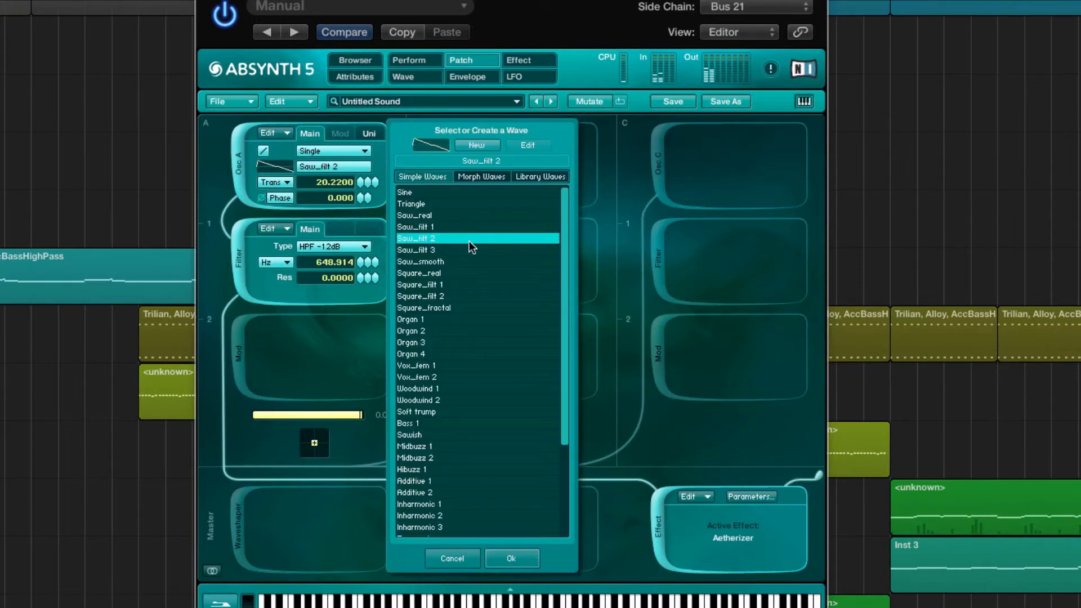
pyautogui.click(508, 558)
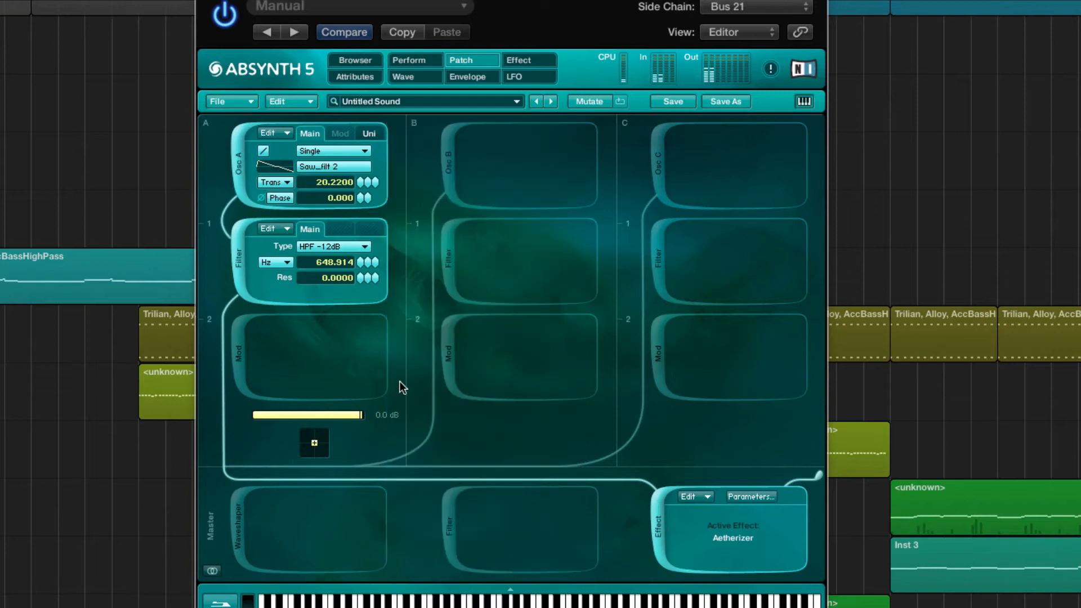
# - Adjust the frequency and resonance of channel A's HPF -12dB filter and close the Absynth window
pyautogui.moveTo(360, 264); pyautogui.dragTo(370, 231)
pyautogui.moveTo(355, 288); pyautogui.dragTo(361, 269)
pyautogui.click(204, 0)
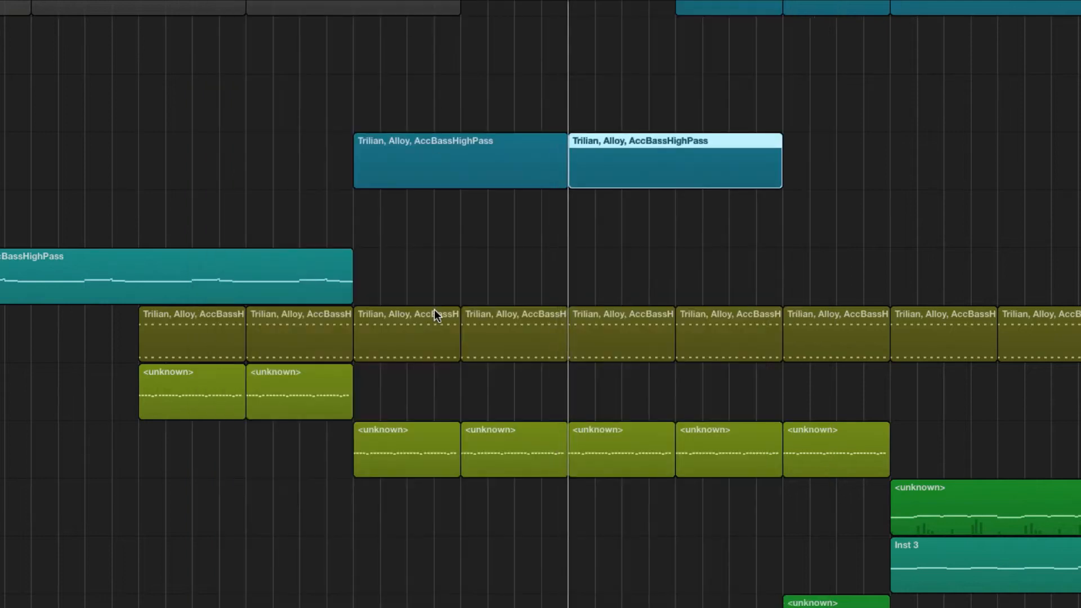
# - Mute the Inst 6 track
pyautogui.scroll(-5, 436, 309)
pyautogui.scroll(8, 299, 308)
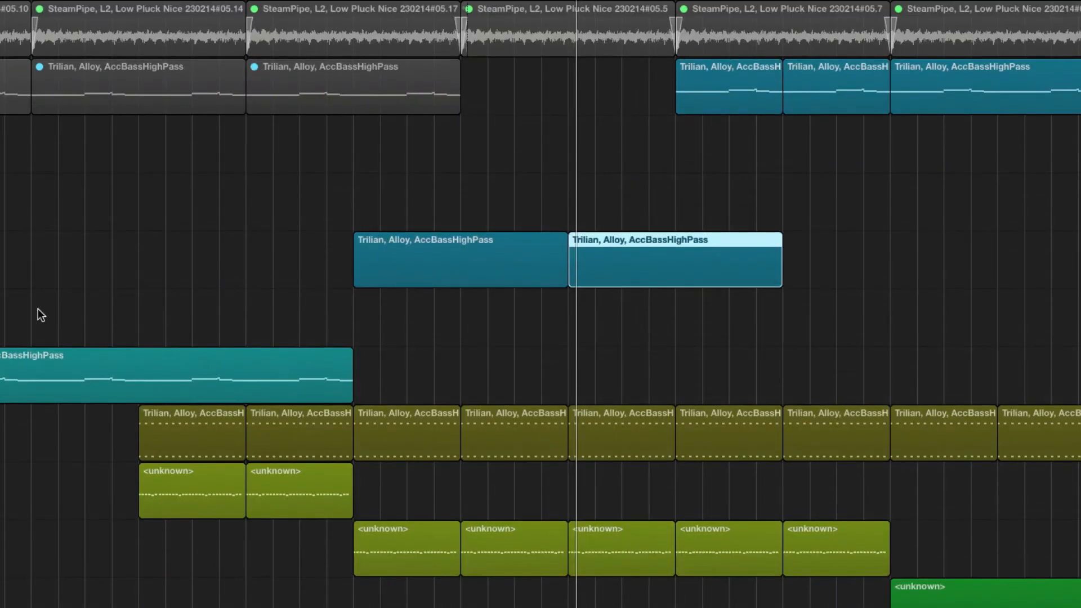
pyautogui.press('m')
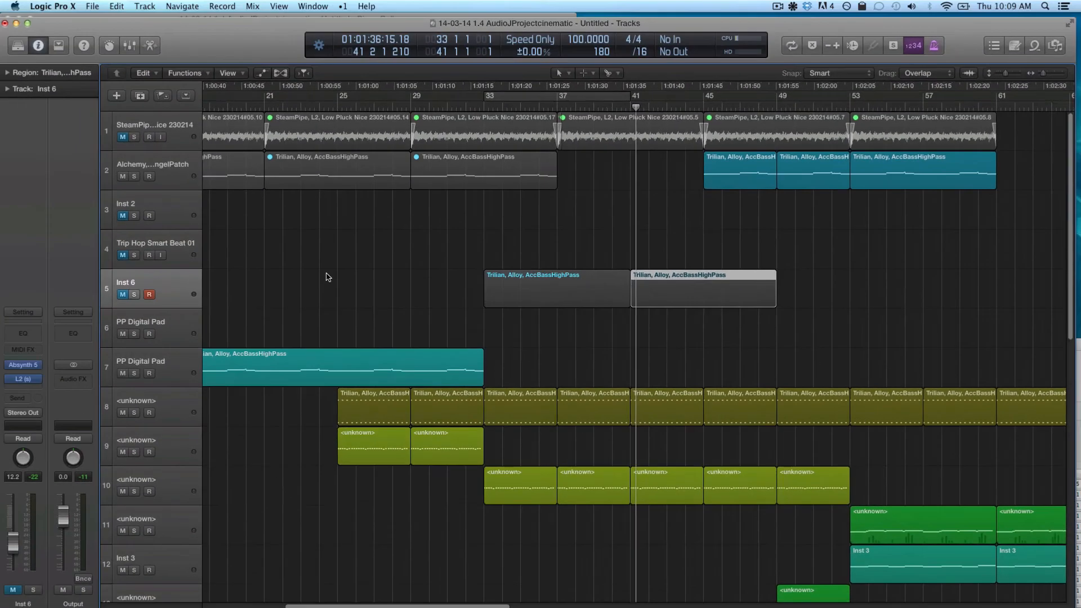
# - Return to the project start and cycle bars 1 to 9 around the Trip Hop Smart Beat 01 regions
pyautogui.hscroll(-10, 122, 236)
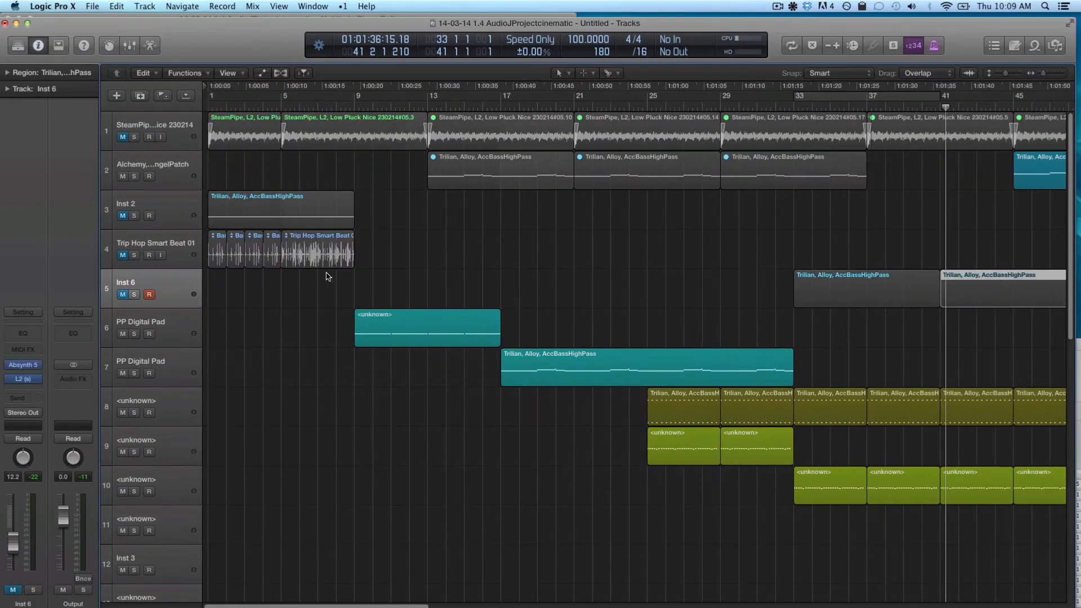
pyautogui.click(190, 248)
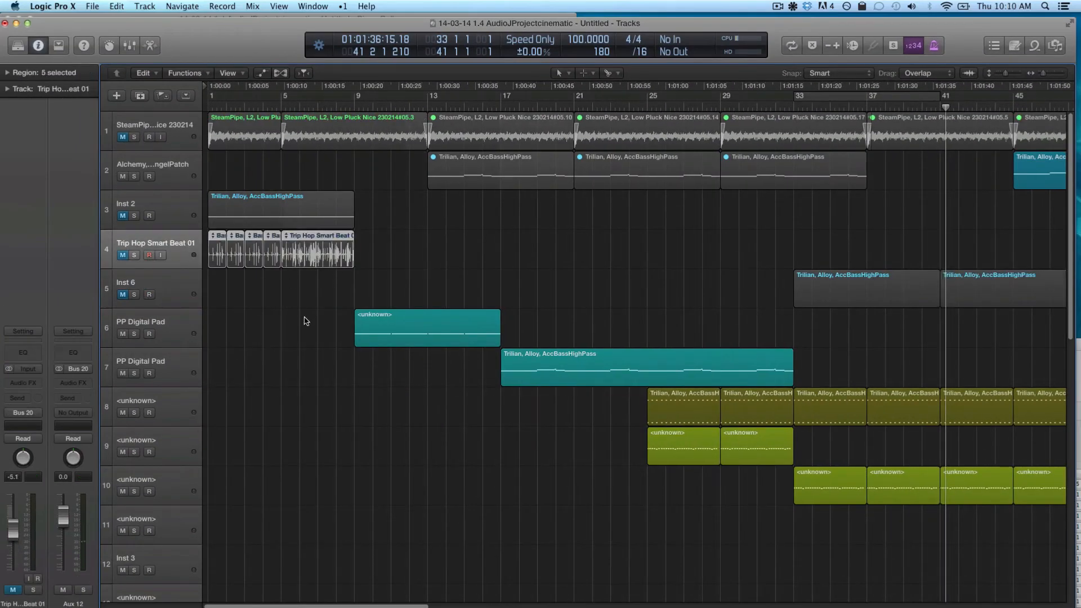
pyautogui.press('Return')
pyautogui.press('super+Right')
pyautogui.press('super+Down')
pyautogui.press('super+Down')
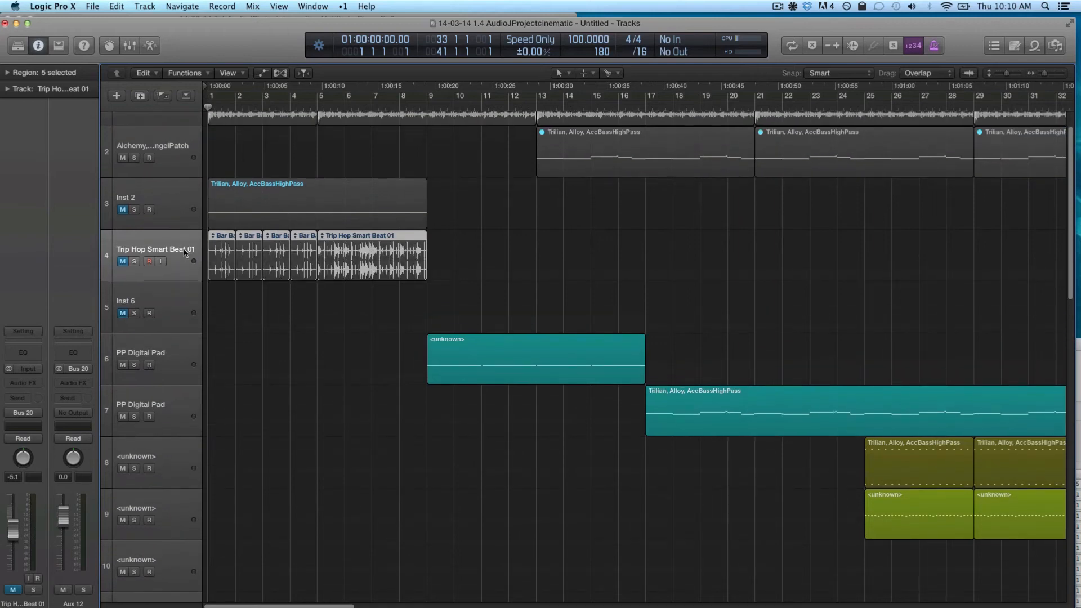
pyautogui.press('u')
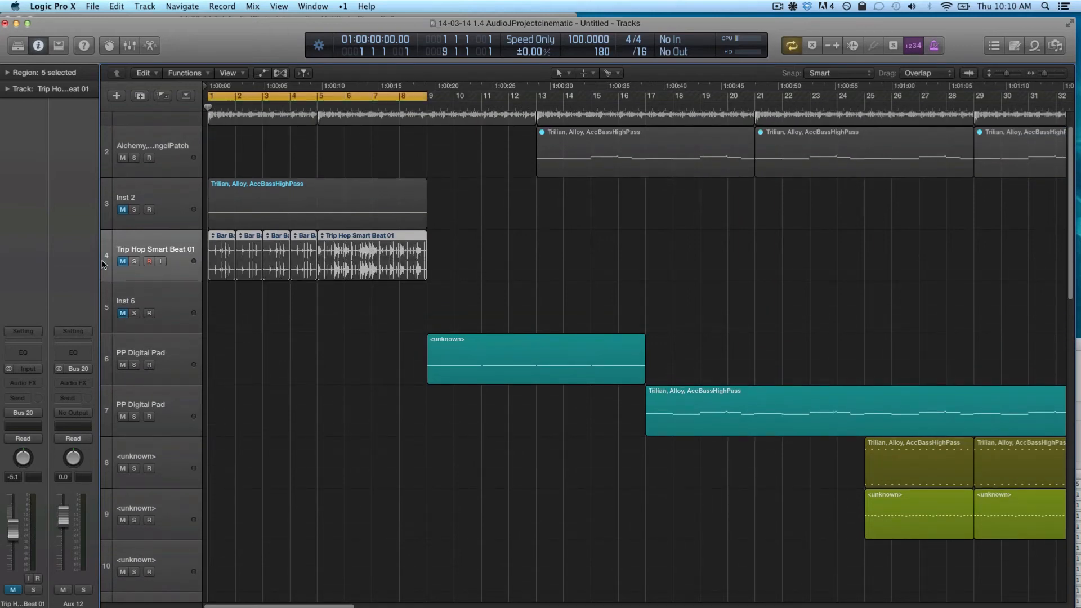
# - Unmute and solo the Inst 2 and Trip Hop Smart Beat 01 tracks, and compare their channel strips
pyautogui.moveTo(123, 211); pyautogui.dragTo(112, 274)
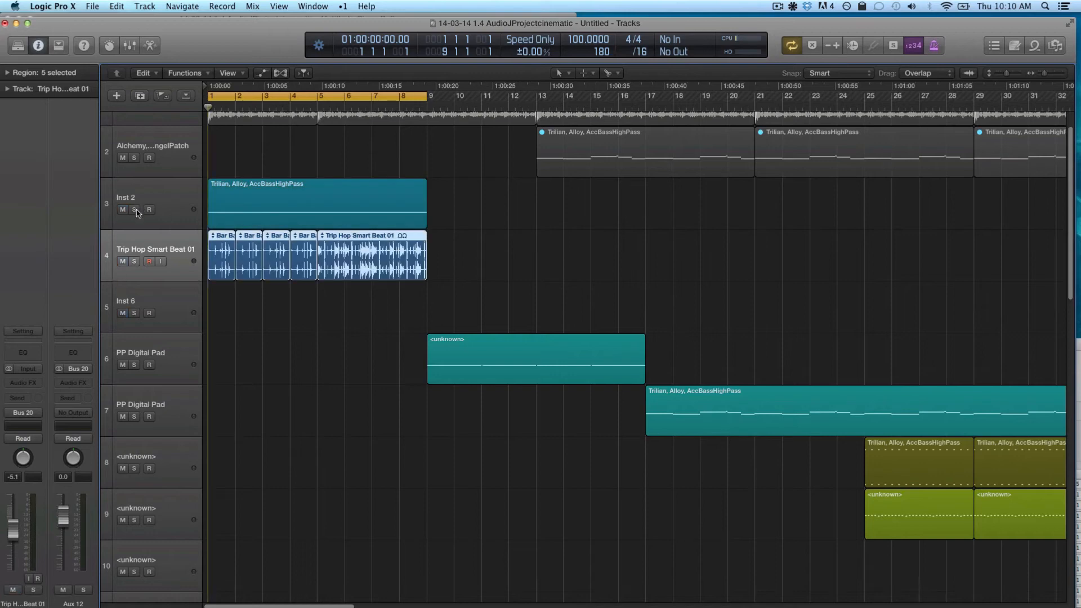
pyautogui.moveTo(135, 210); pyautogui.dragTo(137, 260)
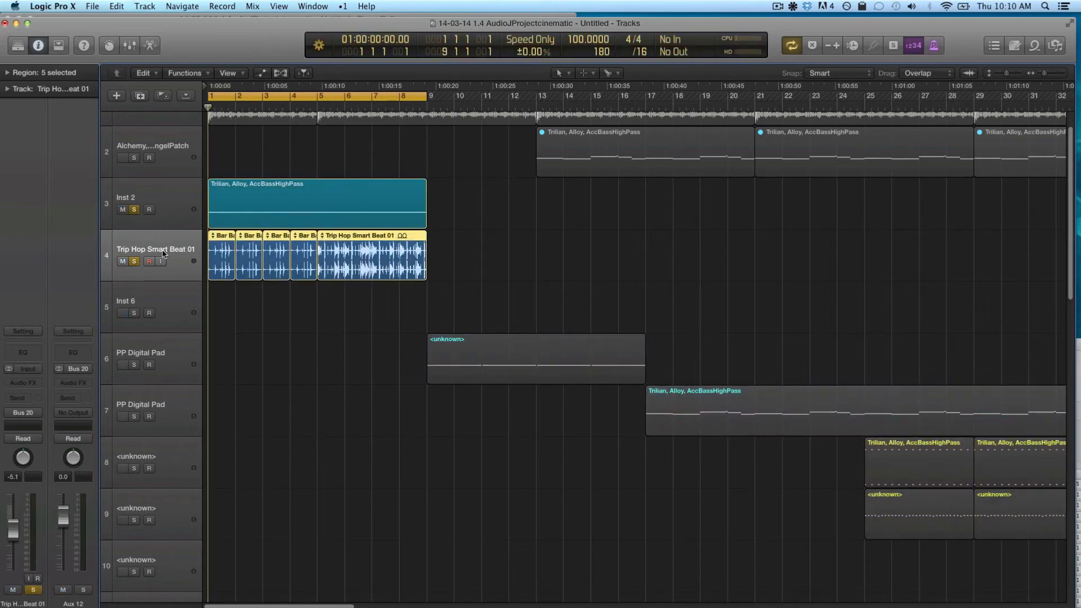
pyautogui.click(172, 209)
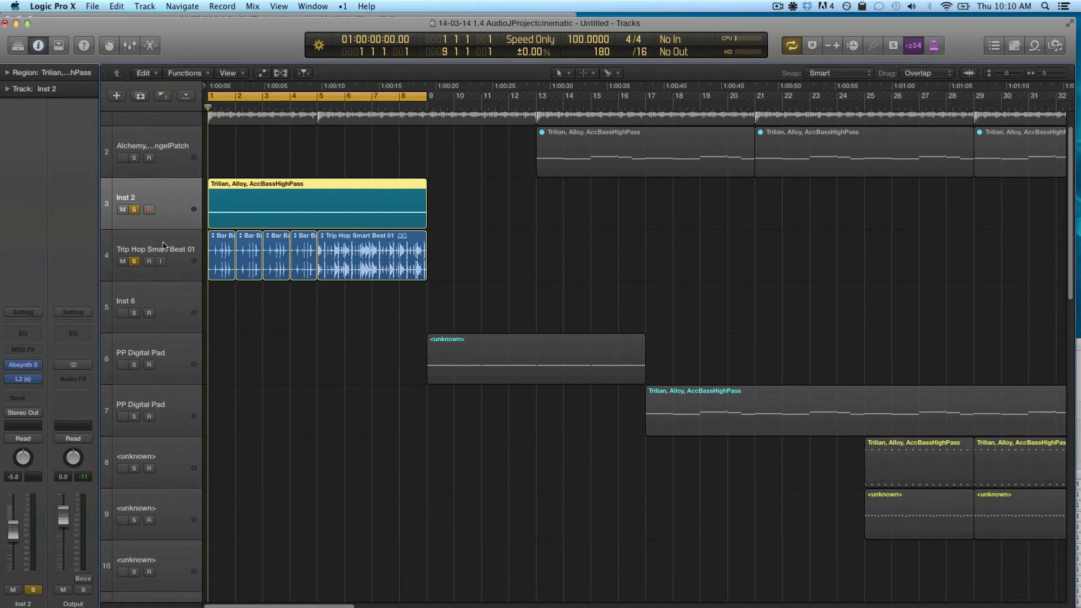
pyautogui.click(185, 243)
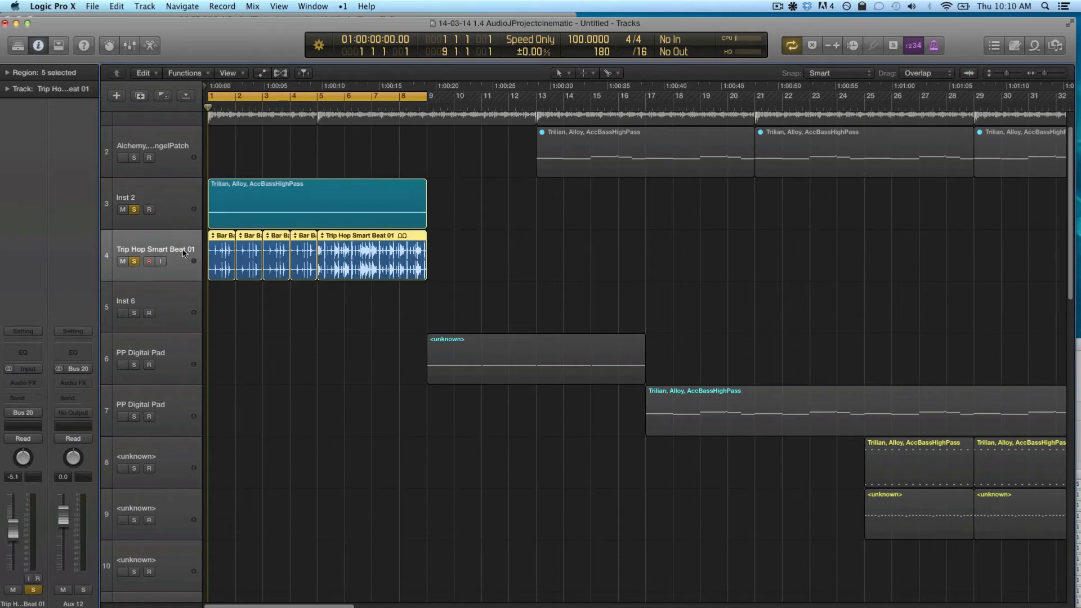
pyautogui.click(174, 199)
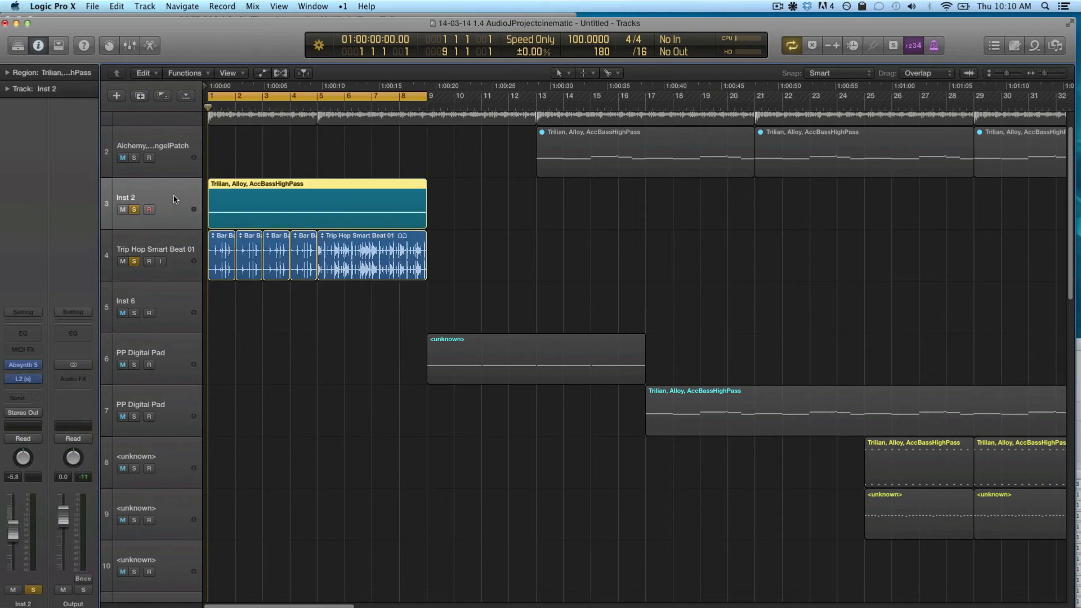
# - Open Absynth on the Inst 2 track and change Osc A to a stereo Audio In
pyautogui.click(23, 367)
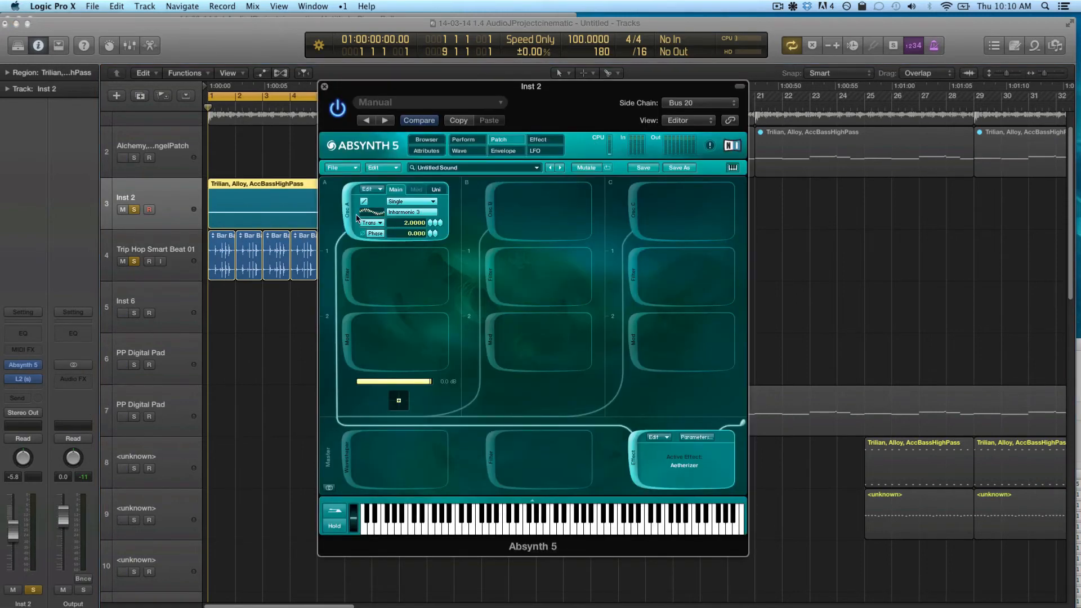
pyautogui.click(411, 201)
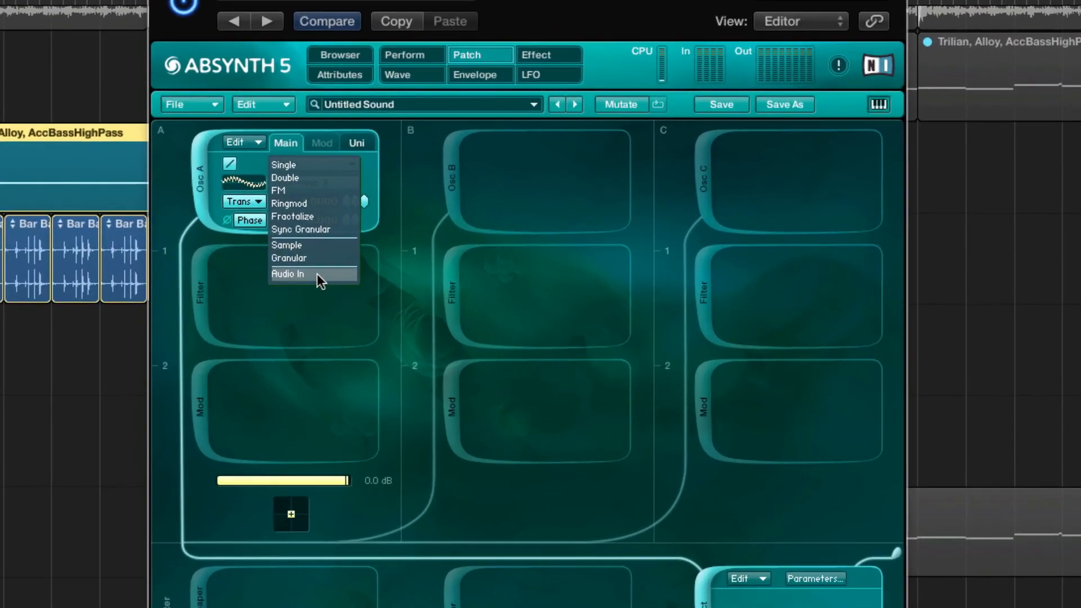
pyautogui.click(317, 274)
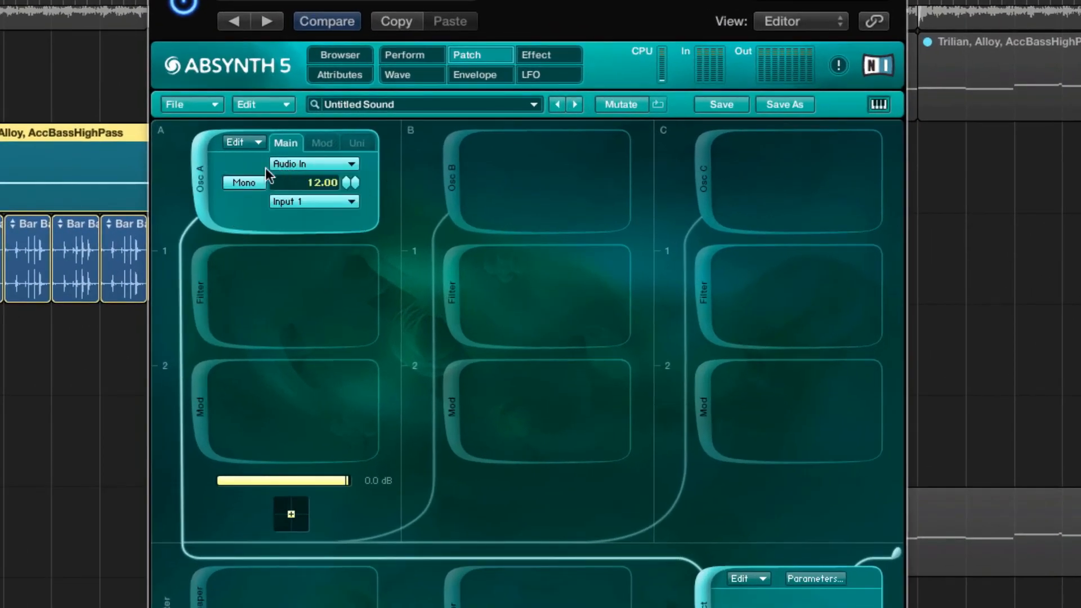
pyautogui.click(258, 182)
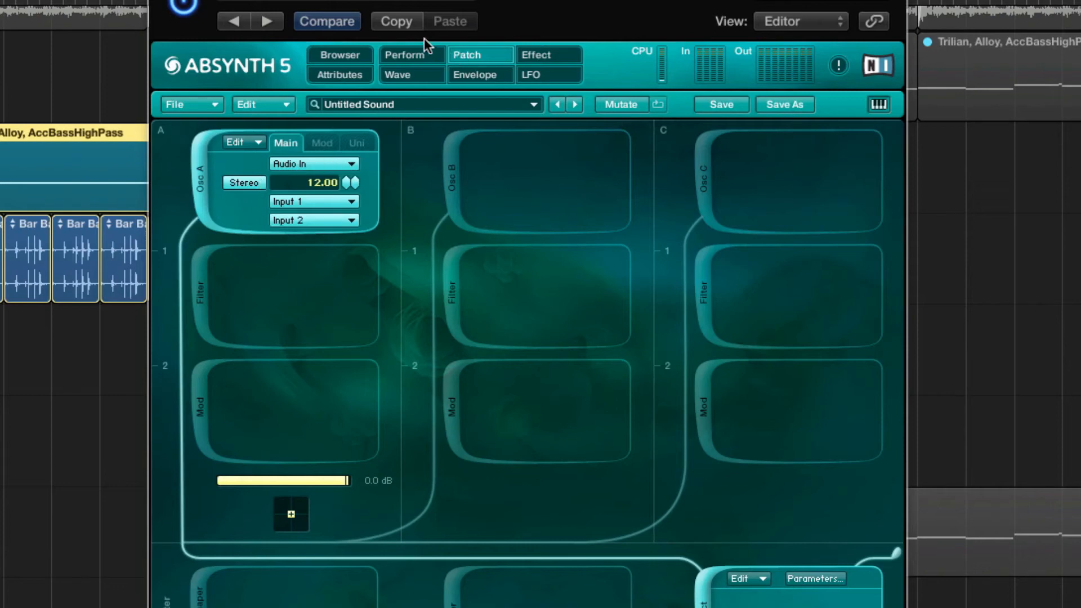
# - Check Absynth's Perform page and raise the Aetherizer effect's dry output to -1.0
pyautogui.click(414, 54)
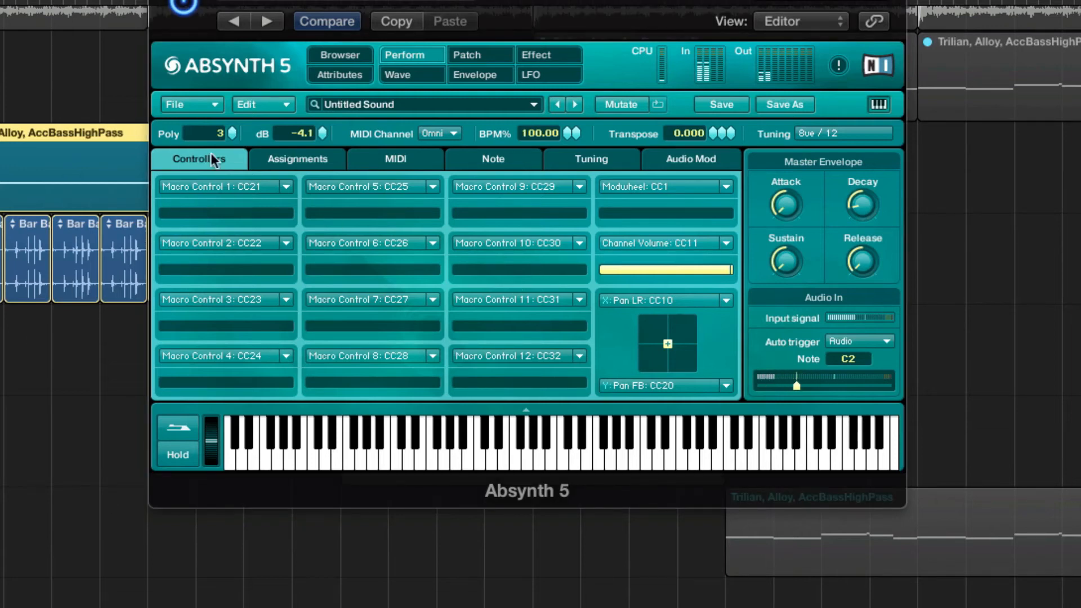
pyautogui.click(532, 55)
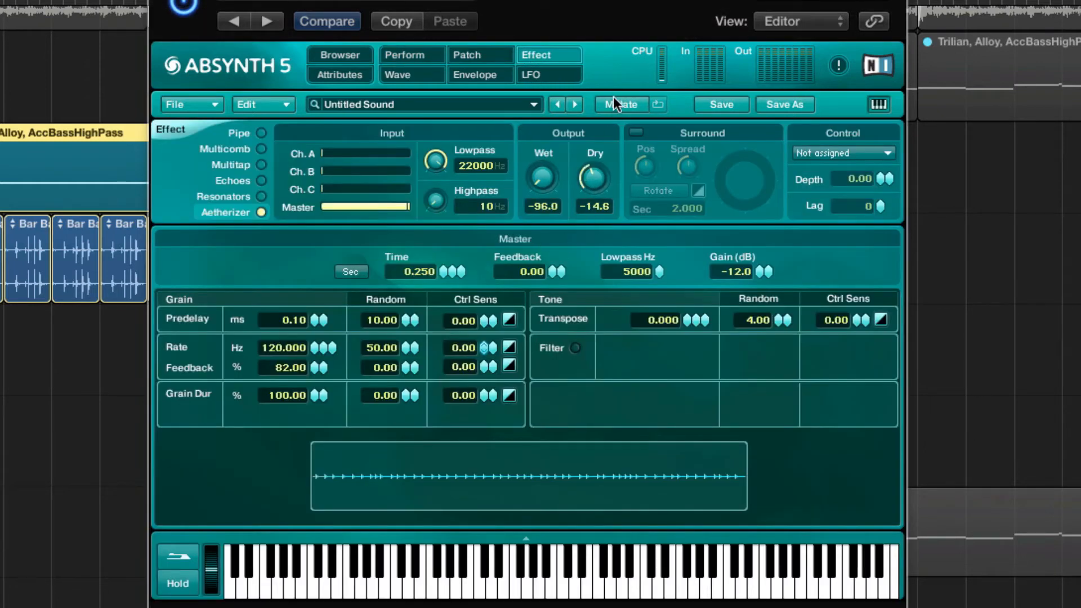
pyautogui.moveTo(619, 46); pyautogui.dragTo(619, 44)
pyautogui.moveTo(614, 130); pyautogui.dragTo(617, 82)
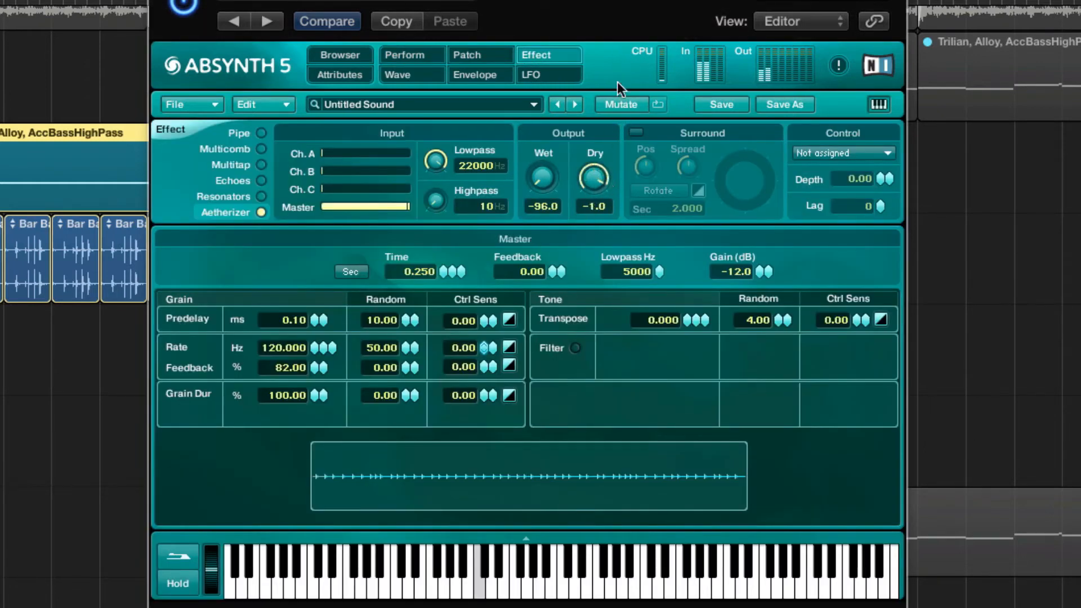
# - Set the level of Osc A's Audio In to 0.00 in the patch during playback
pyautogui.click(427, 54)
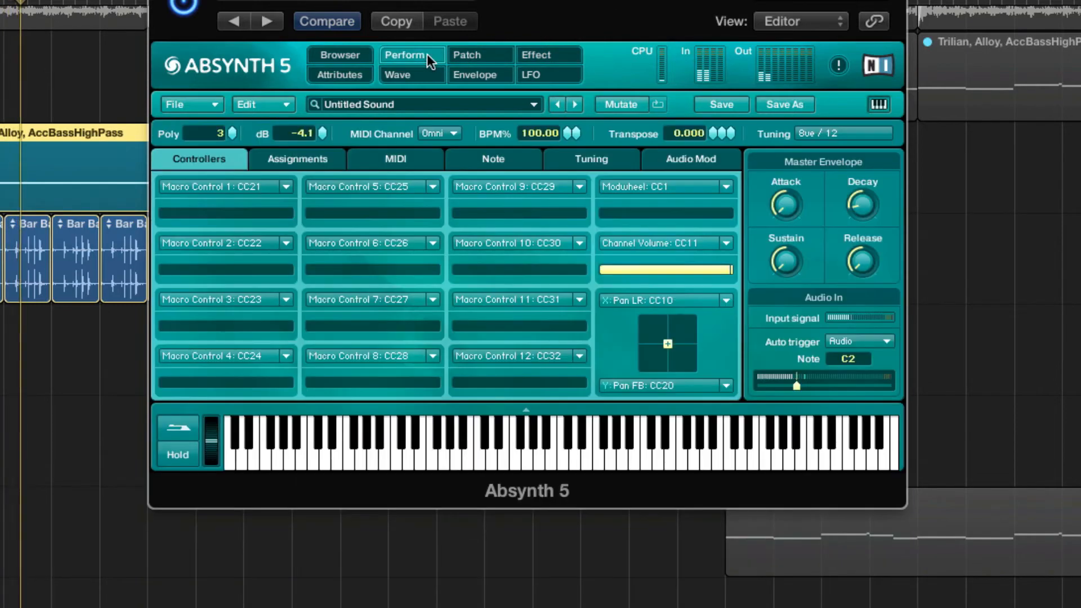
pyautogui.click(425, 72)
pyautogui.click(491, 56)
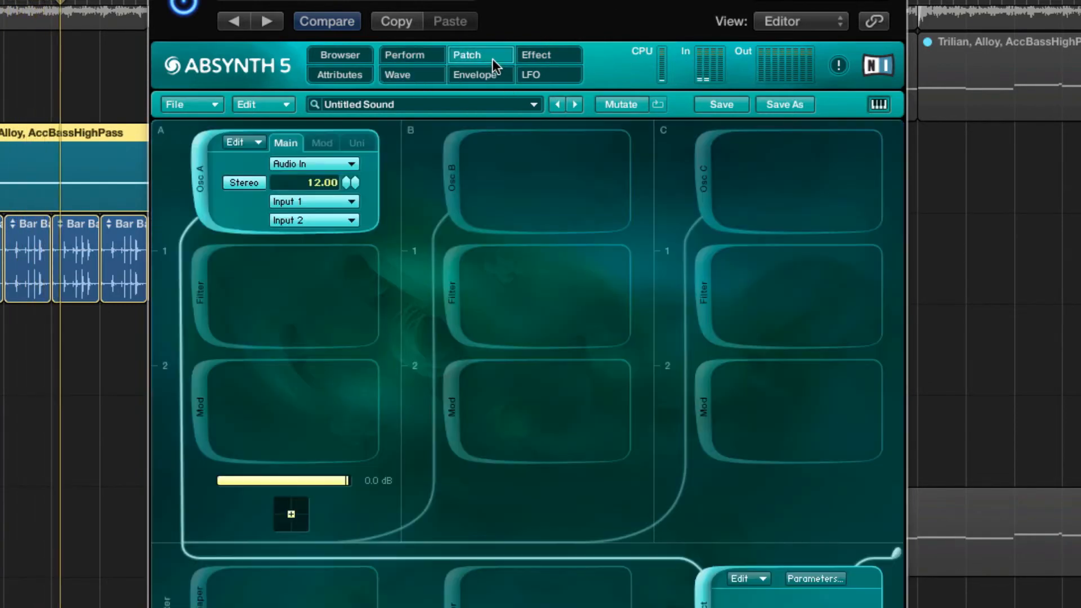
pyautogui.doubleClick(322, 183)
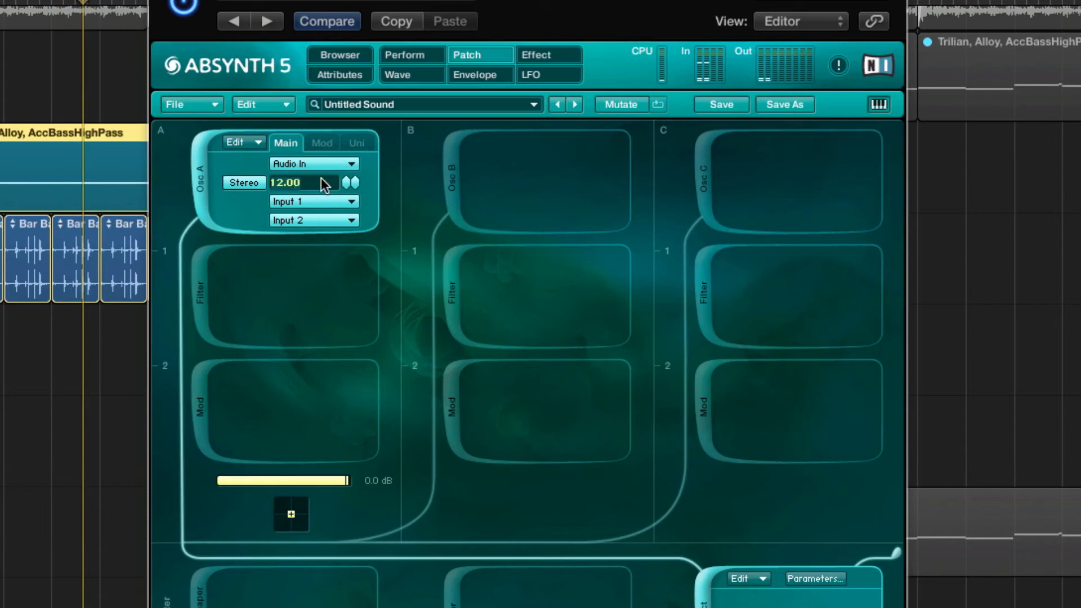
pyautogui.write('0.00')
pyautogui.press('Return')
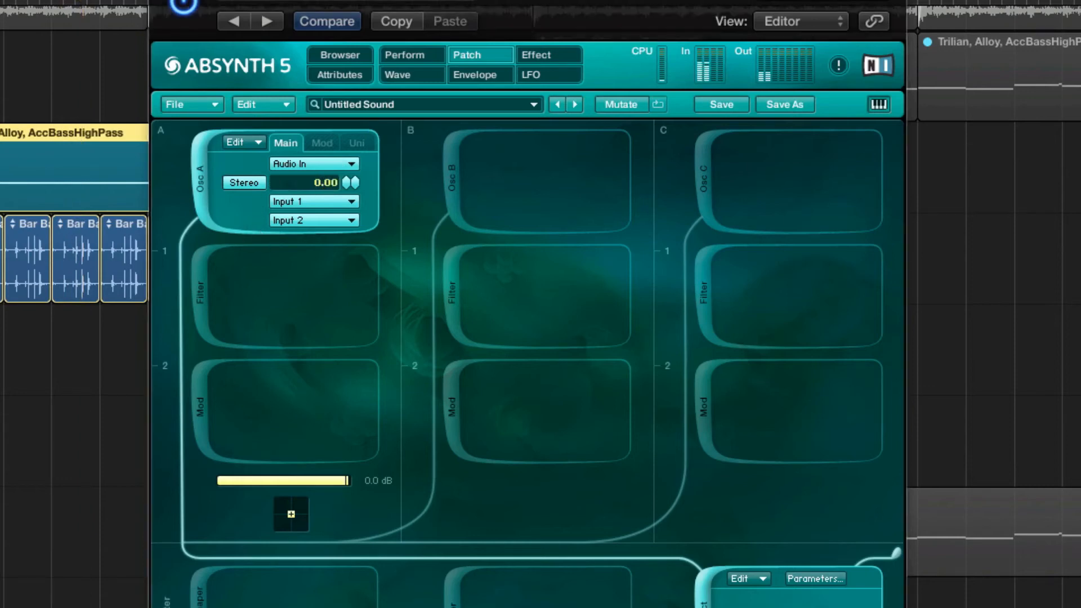
# - Check Osc A's mono/stereo and input channel options, and set its Audio In level to 12.00
pyautogui.click(254, 182)
pyautogui.click(255, 185)
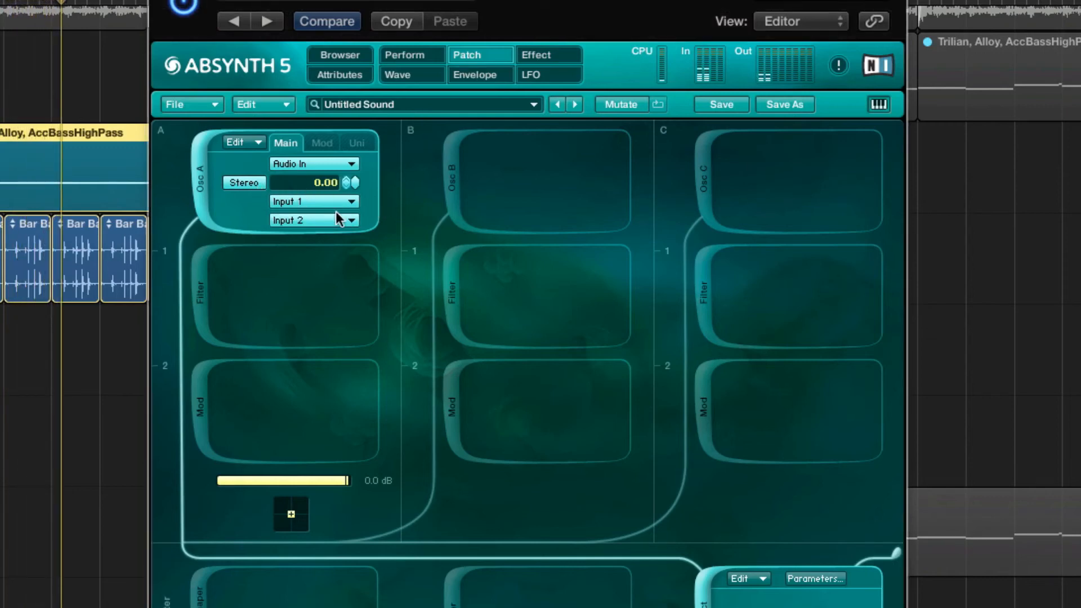
pyautogui.click(321, 200)
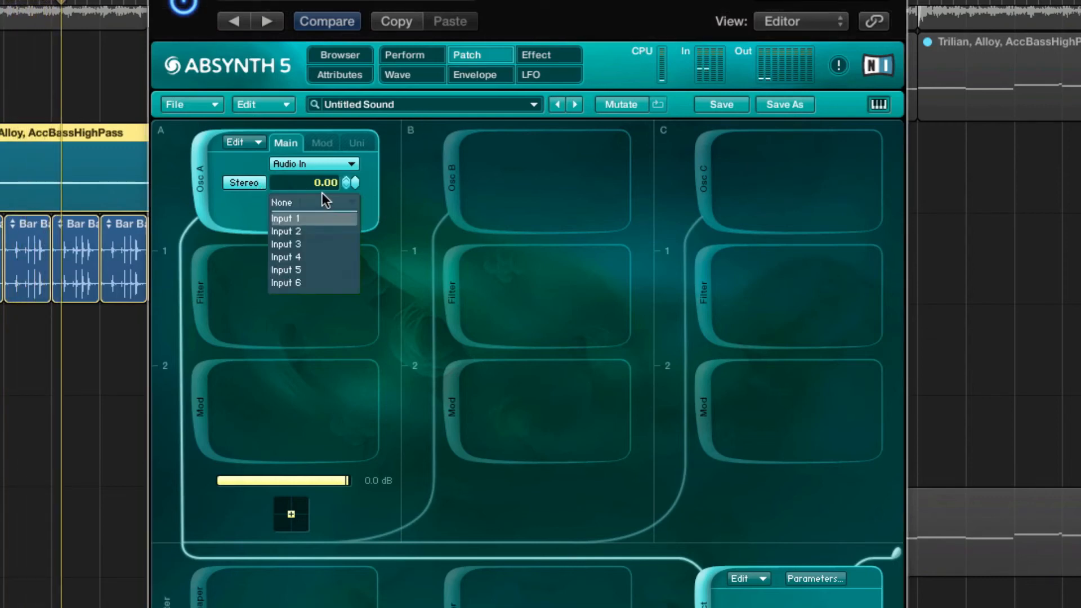
pyautogui.click(460, 220)
pyautogui.moveTo(356, 179); pyautogui.dragTo(345, 291)
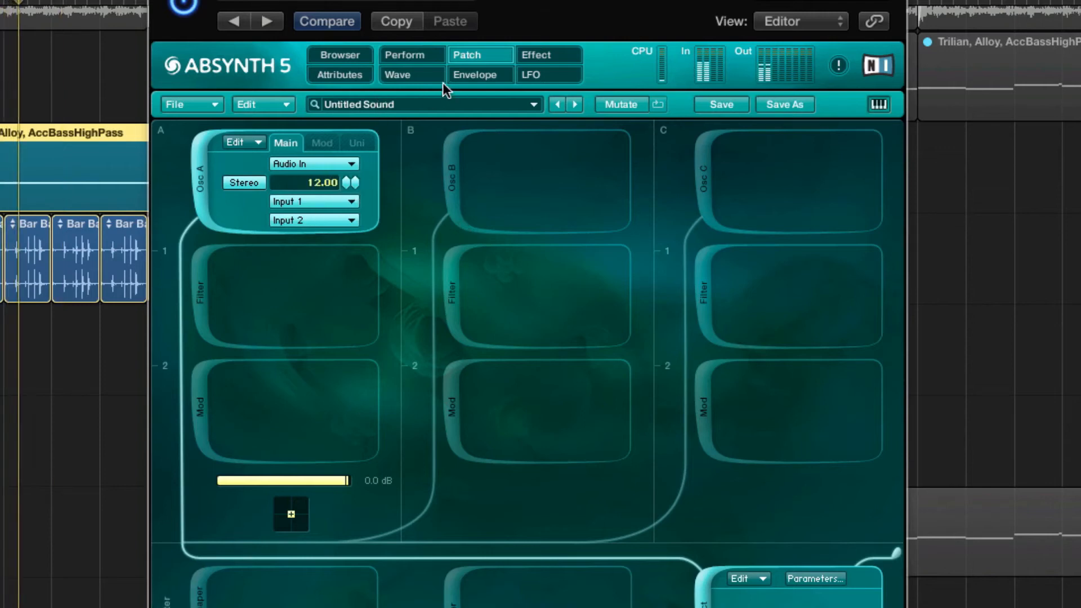
# - Reset the master envelope's attack, decay and sustain to their centre positions and raise the release well above centre
pyautogui.click(411, 58)
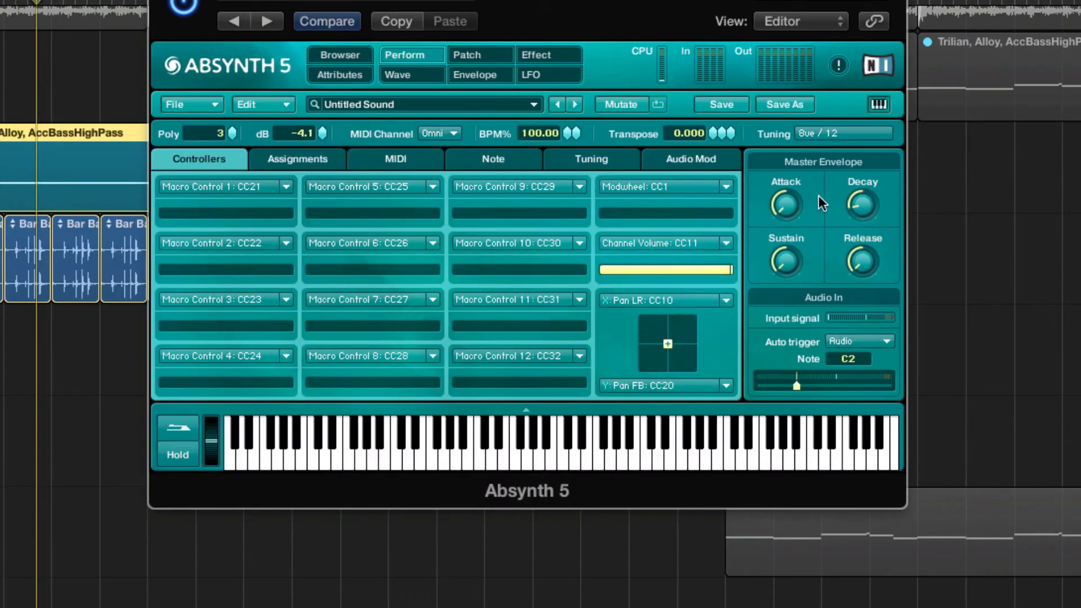
pyautogui.press('space')
pyautogui.doubleClick(785, 259)
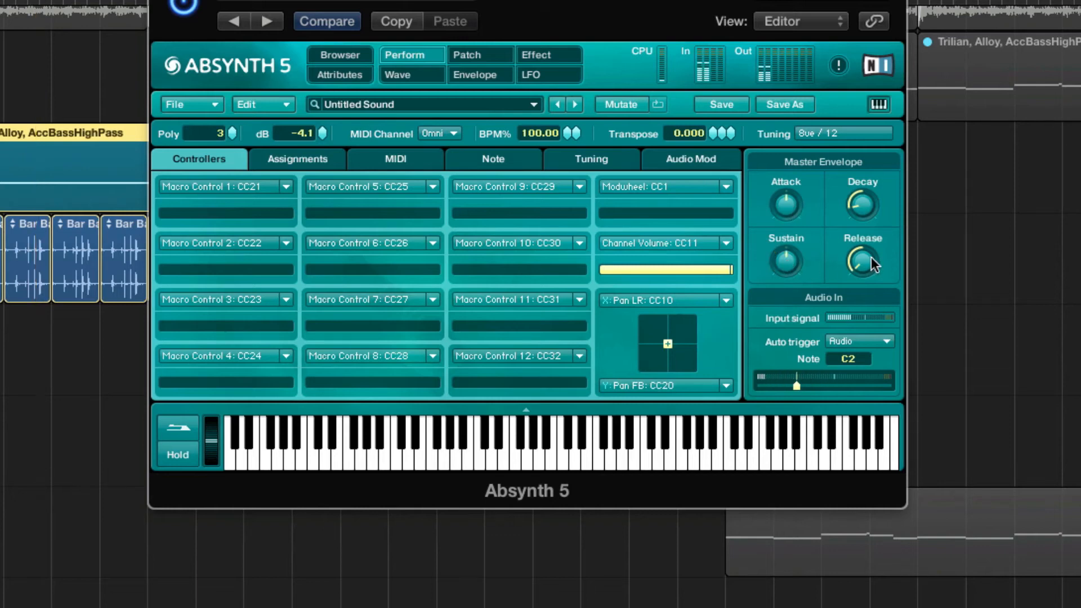
pyautogui.moveTo(870, 258); pyautogui.dragTo(904, 0)
pyautogui.moveTo(865, 203); pyautogui.dragTo(887, 52)
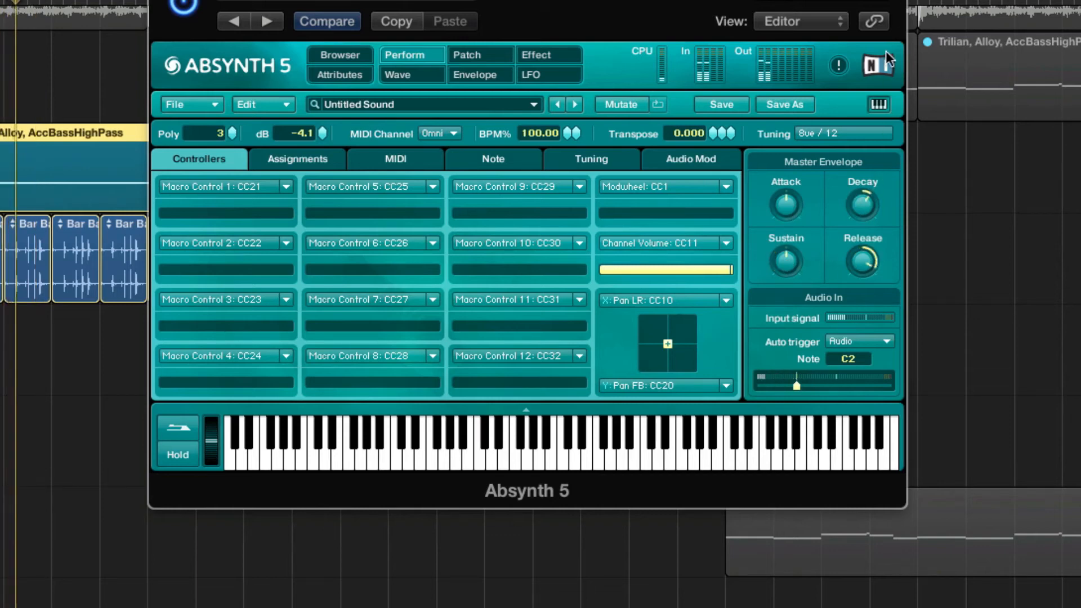
pyautogui.doubleClick(867, 204)
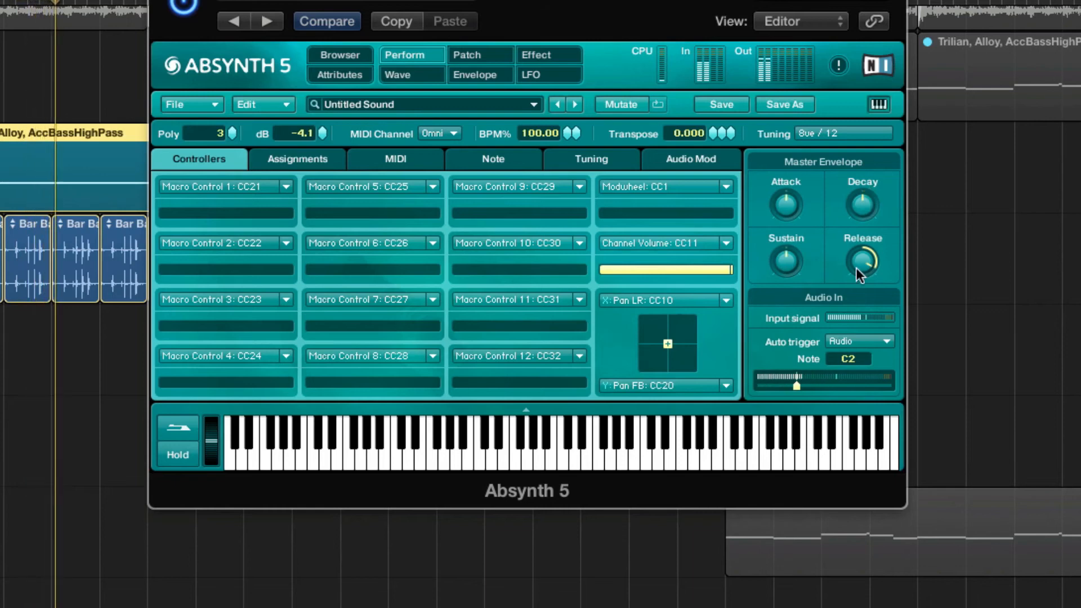
# - Raise the audio trigger threshold and move the Absynth window clear of the drum regions
pyautogui.moveTo(801, 384); pyautogui.dragTo(862, 384)
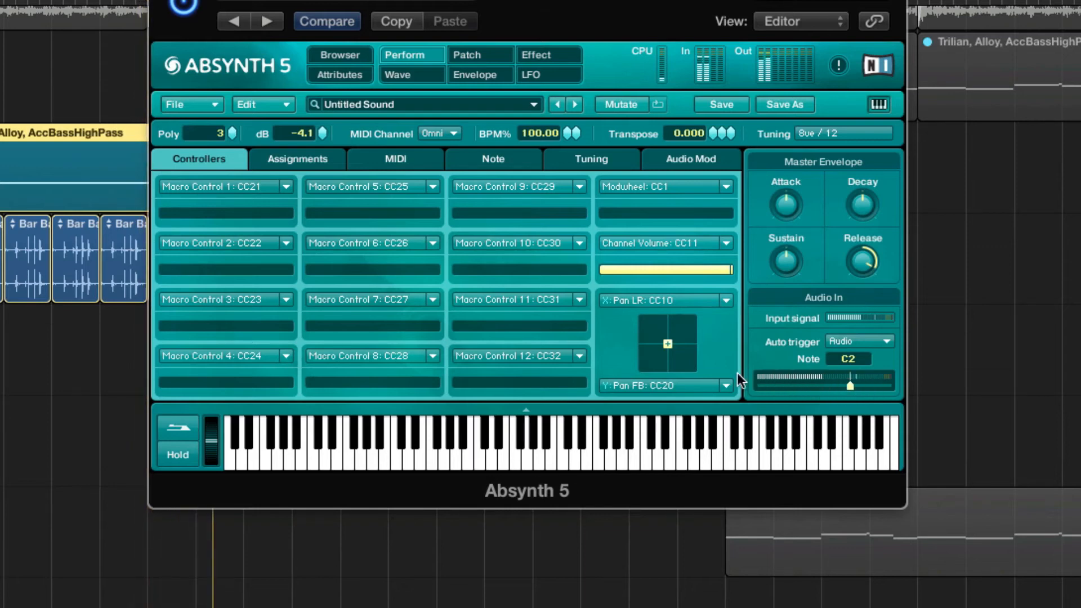
pyautogui.moveTo(334, 0); pyautogui.dragTo(923, 14)
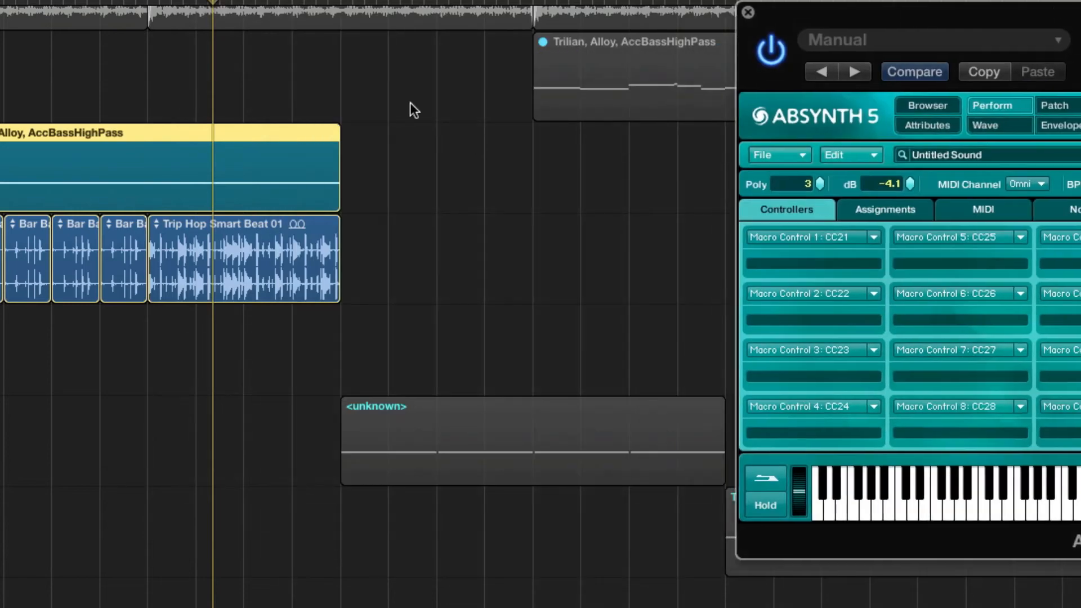
# - Move the Absynth window back into full view and lower the audio trigger threshold to about a third of its range
pyautogui.click(299, 59)
pyautogui.moveTo(341, 0); pyautogui.dragTo(150, 70)
pyautogui.moveTo(1004, 5); pyautogui.dragTo(517, 0)
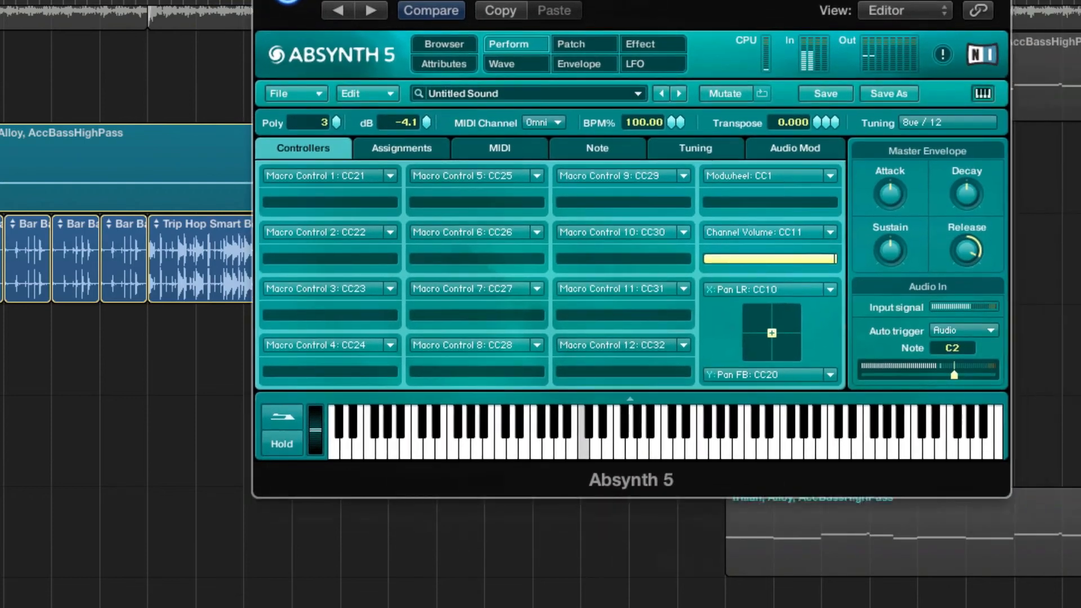
pyautogui.moveTo(950, 369); pyautogui.dragTo(904, 376)
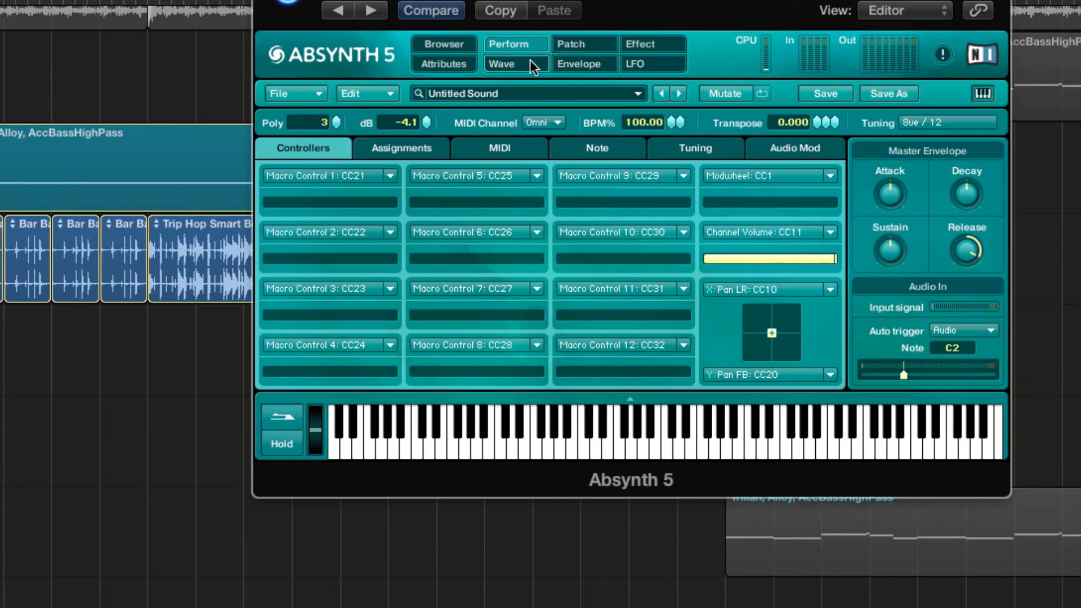
# - Add an LPF 2 Pole filter below Osc A in the patch and create a new envelope for its frequency
pyautogui.click(584, 42)
pyautogui.click(309, 300)
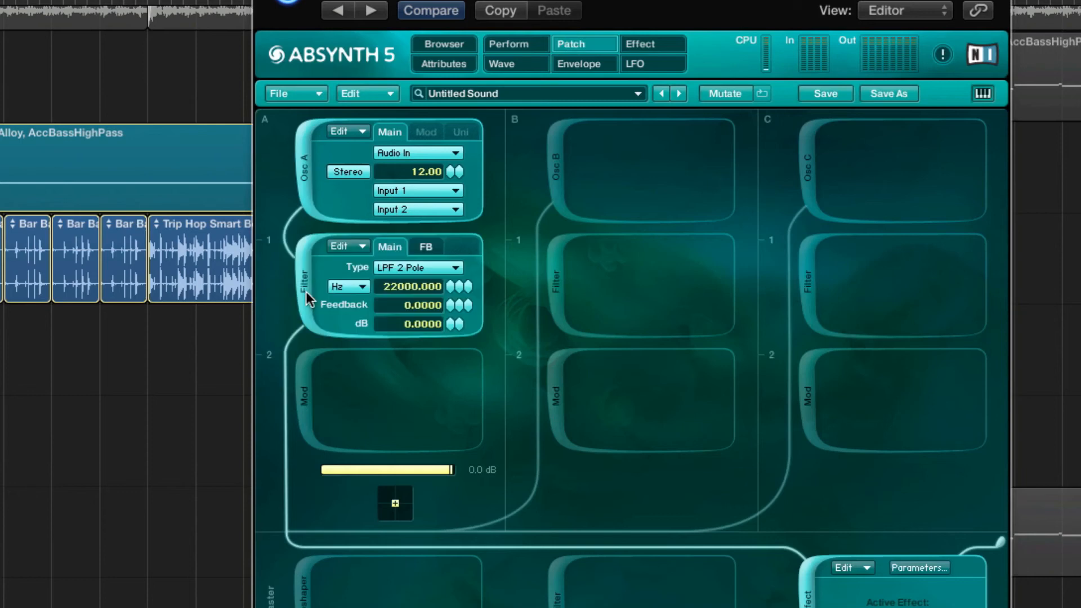
pyautogui.click(333, 300)
pyautogui.rightClick(434, 283)
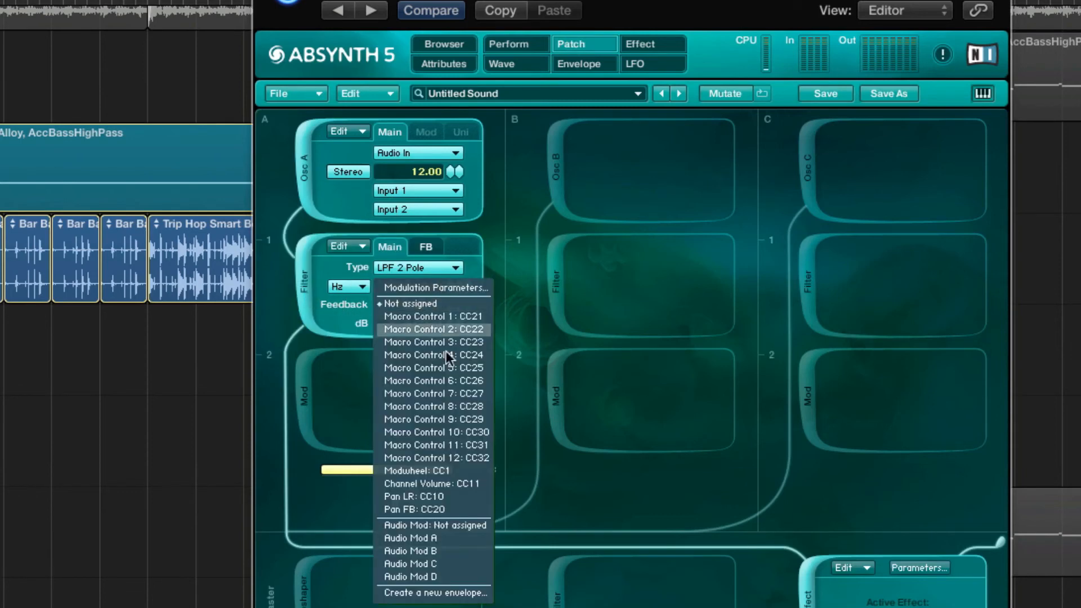
pyautogui.click(454, 593)
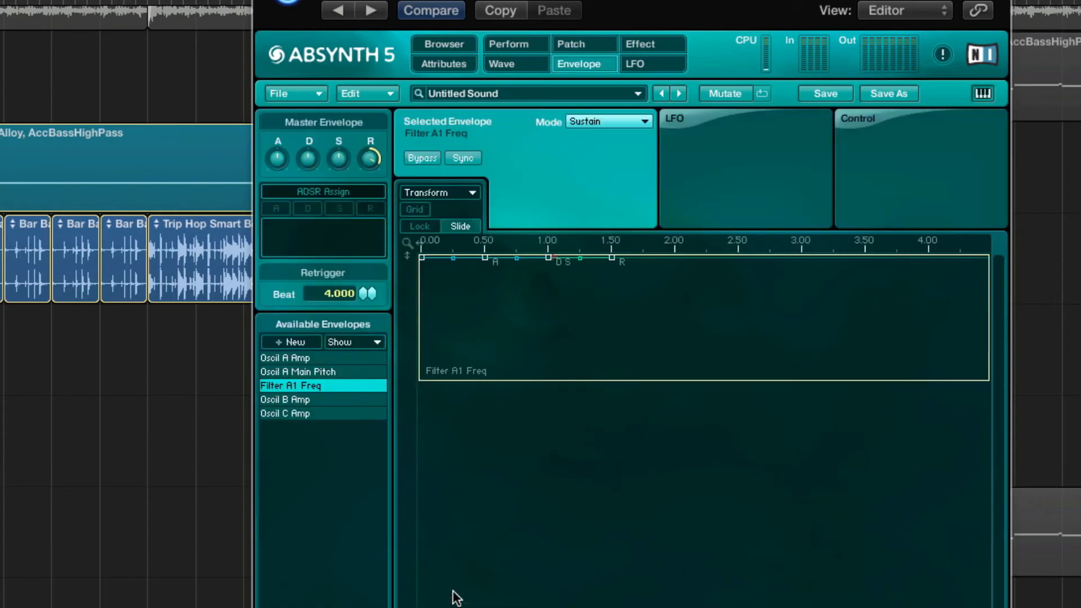
# - Lock the Filter A1 Freq envelope to the 1/8 grid, enable Sync and set its mode to Loop
pyautogui.click(430, 226)
pyautogui.click(421, 209)
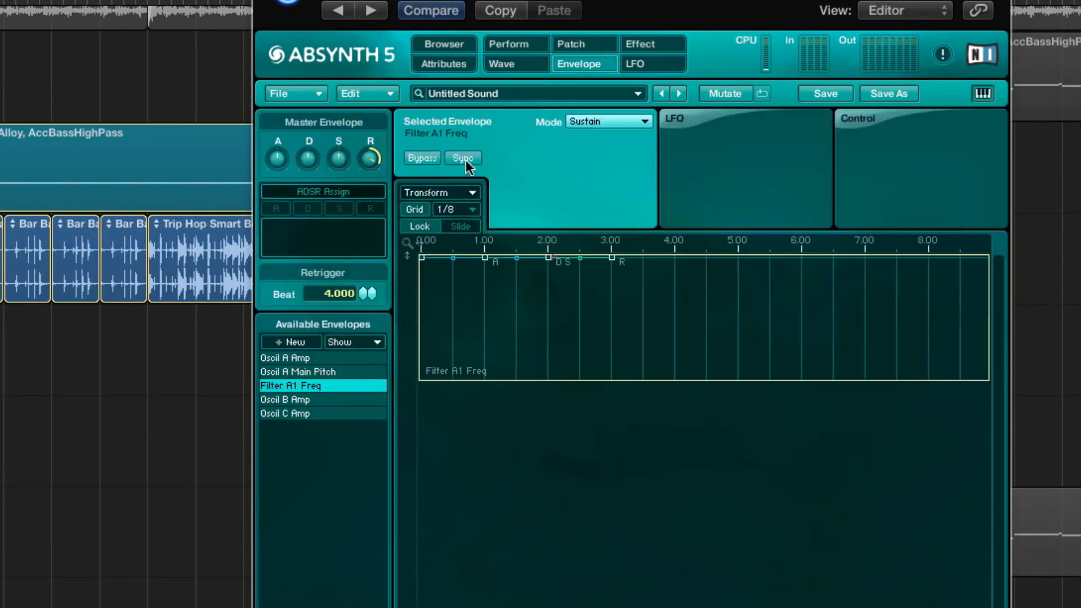
pyautogui.click(610, 120)
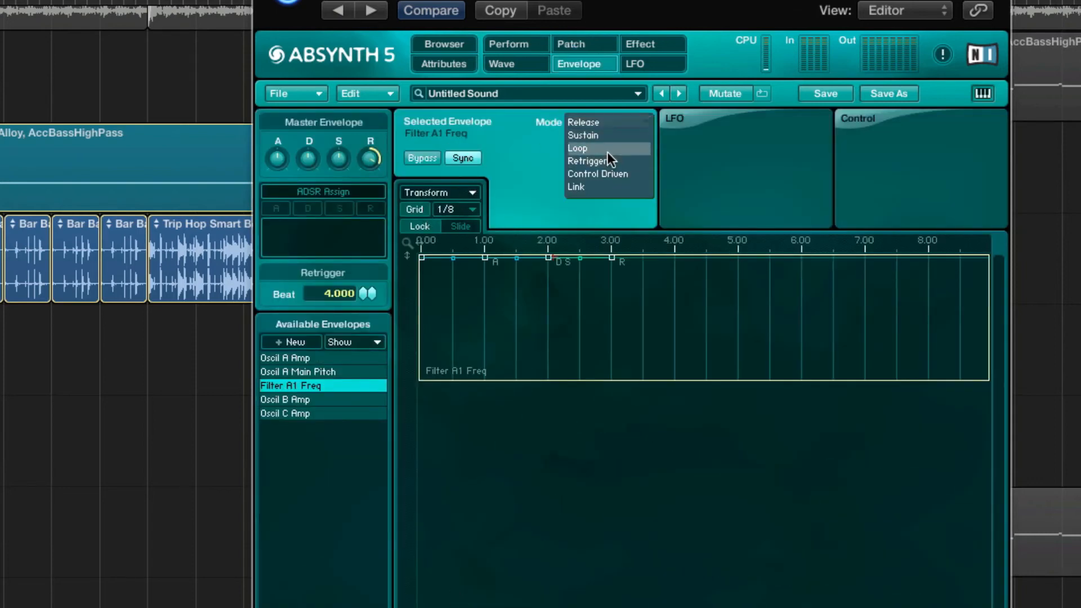
pyautogui.click(607, 148)
# - Shape the filter envelope into two ramps falling from 20480 Hz to 20 Hz, one in each of the first two beats
pyautogui.moveTo(485, 258); pyautogui.dragTo(378, 239)
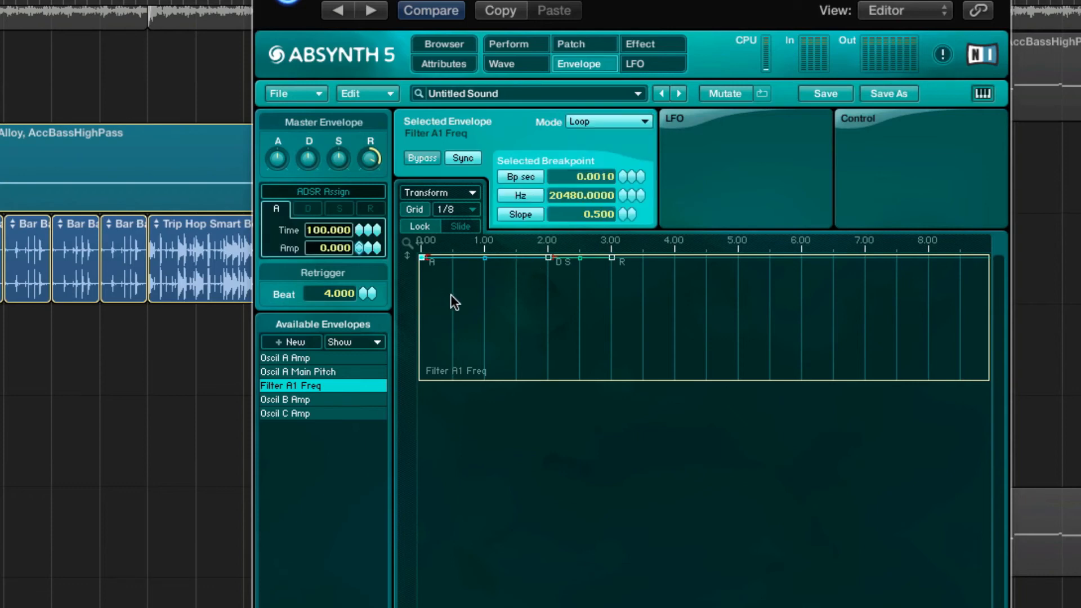
pyautogui.moveTo(450, 295); pyautogui.dragTo(465, 413)
pyautogui.moveTo(543, 322); pyautogui.dragTo(485, 258)
pyautogui.moveTo(516, 293); pyautogui.dragTo(557, 391)
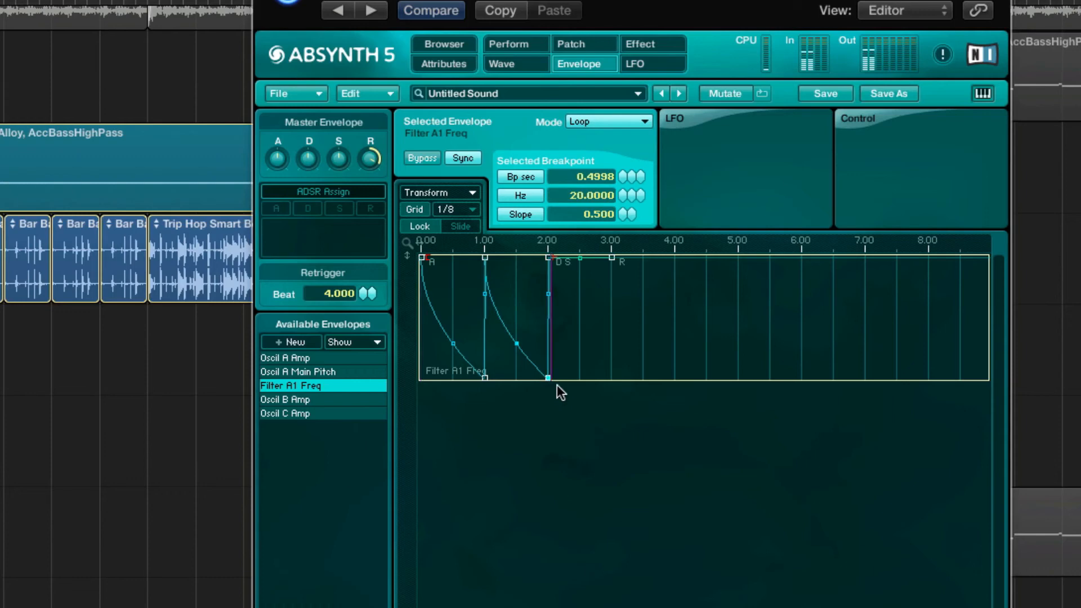
# - Check the filter in the patch and steepen the envelope's first falling ramp to a slope of 0.088
pyautogui.click(605, 45)
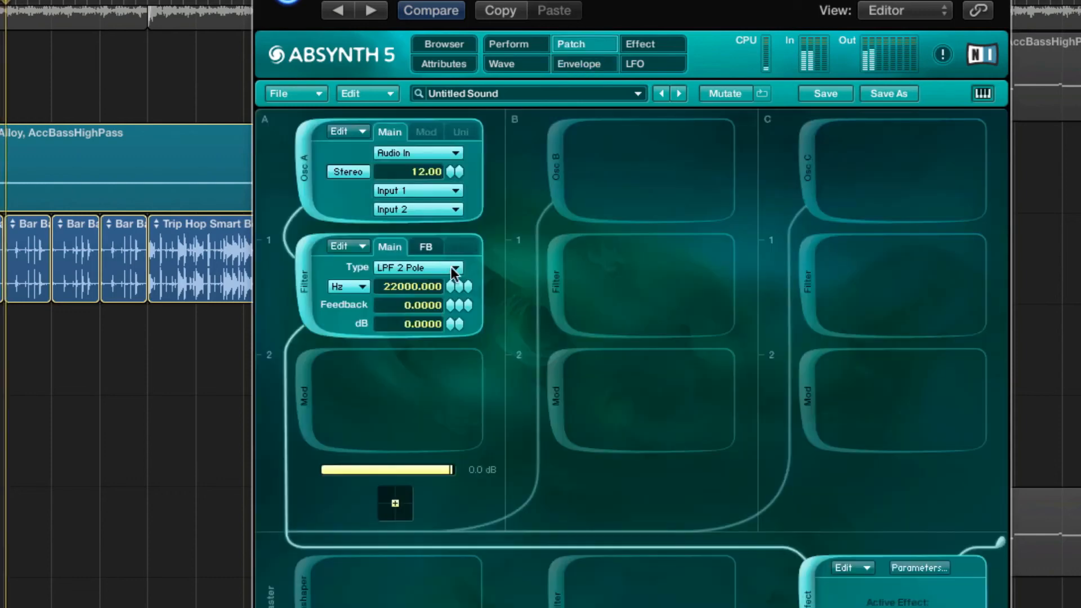
pyautogui.click(579, 64)
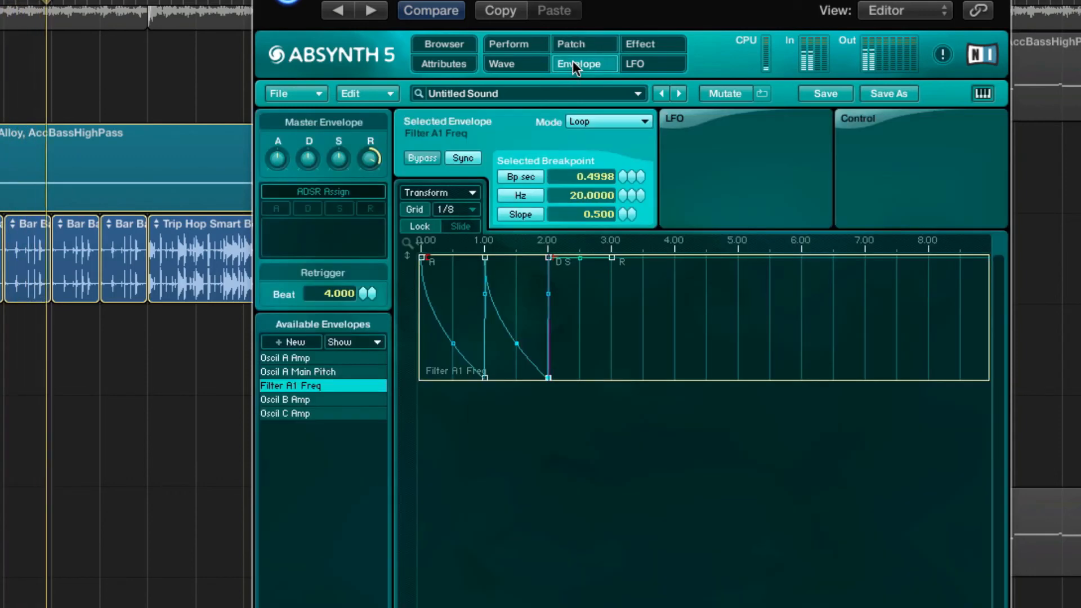
pyautogui.moveTo(463, 345); pyautogui.dragTo(441, 387)
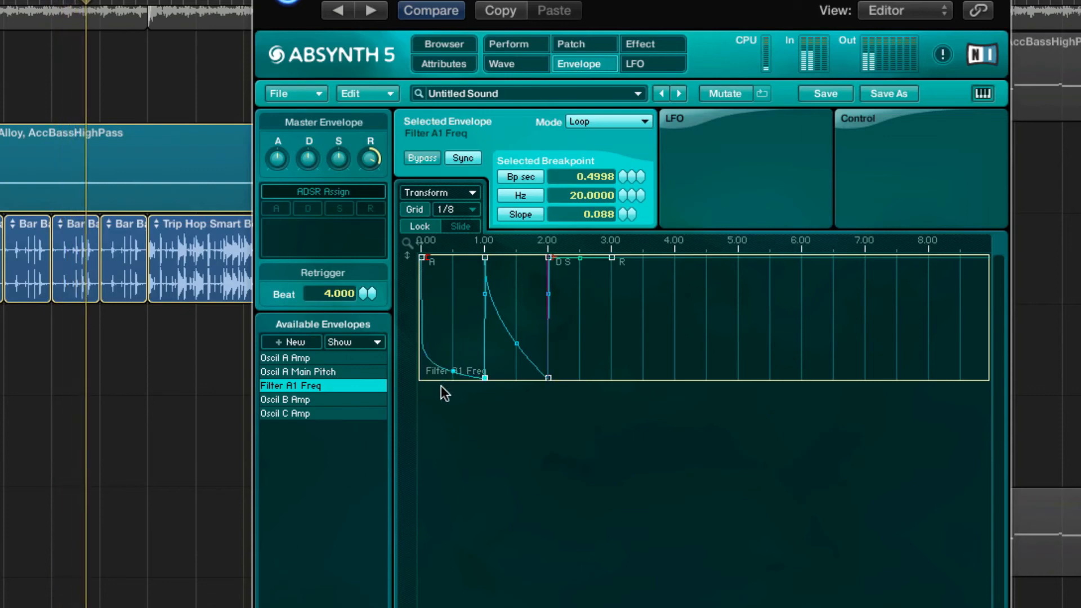
# - Reshape the filter envelope's first beat into a rise from 20 Hz to 20480 Hz and remove the low breakpoint at 1.00
pyautogui.rightClick(446, 306)
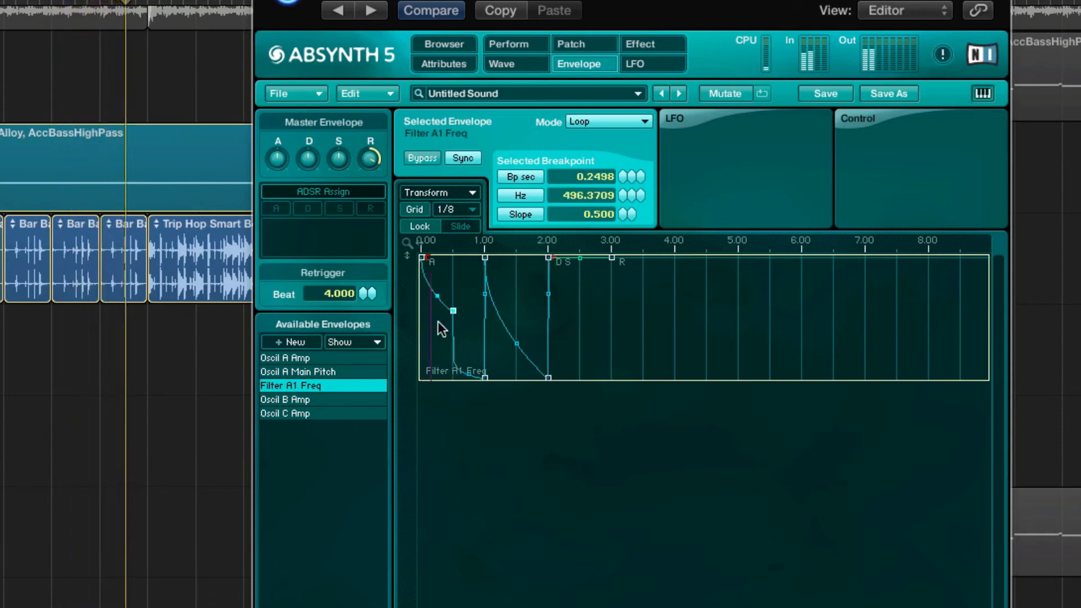
pyautogui.moveTo(437, 321); pyautogui.dragTo(422, 378)
pyautogui.rightClick(474, 341)
pyautogui.moveTo(469, 340); pyautogui.dragTo(502, 247)
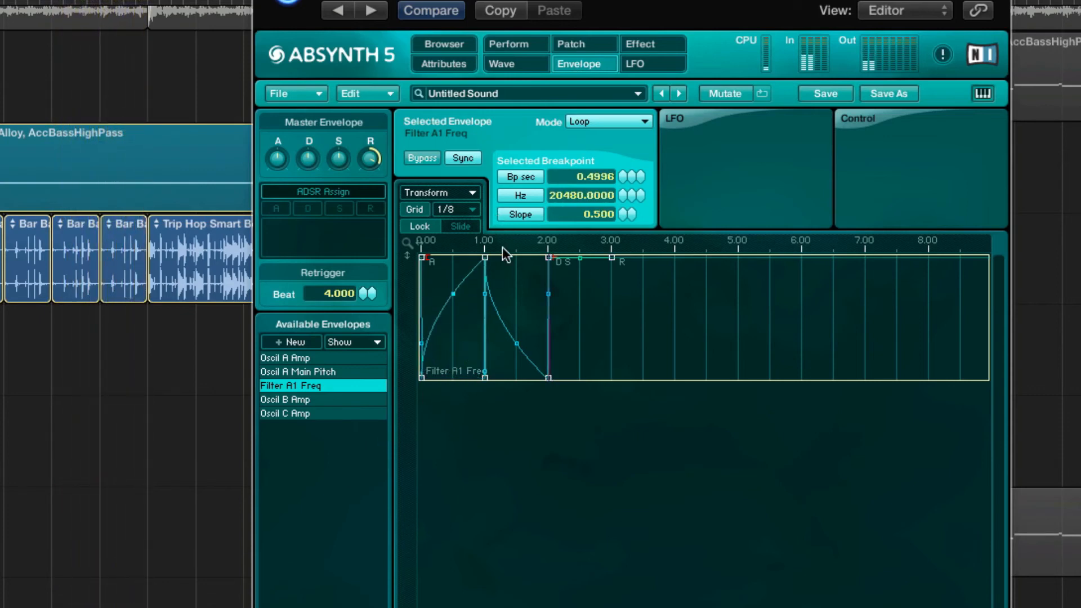
pyautogui.rightClick(487, 376)
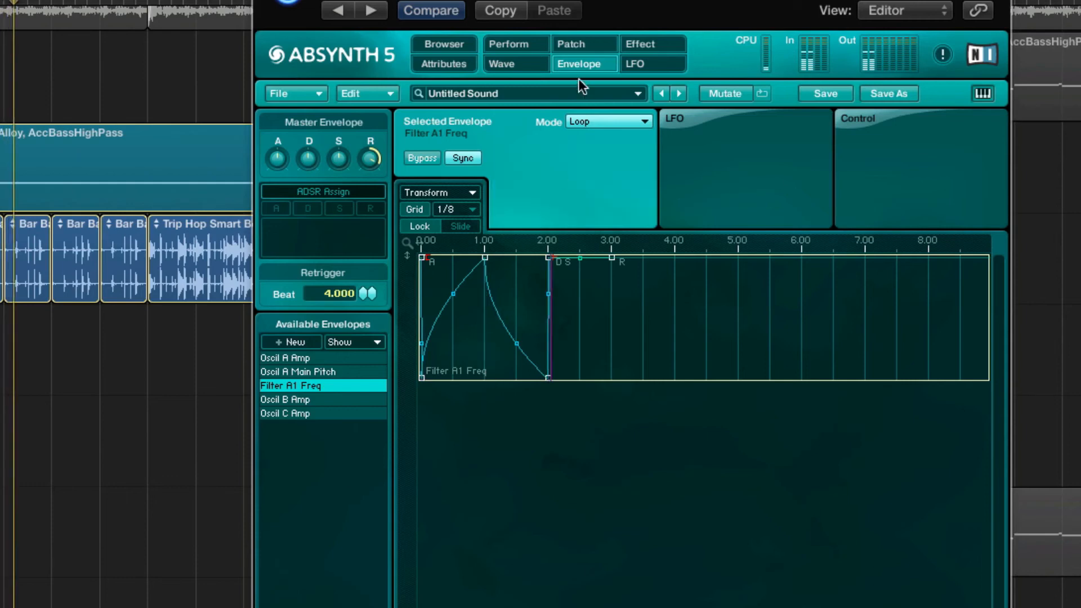
# - Raise the master envelope's sustain well above centre
pyautogui.click(576, 43)
pyautogui.click(507, 44)
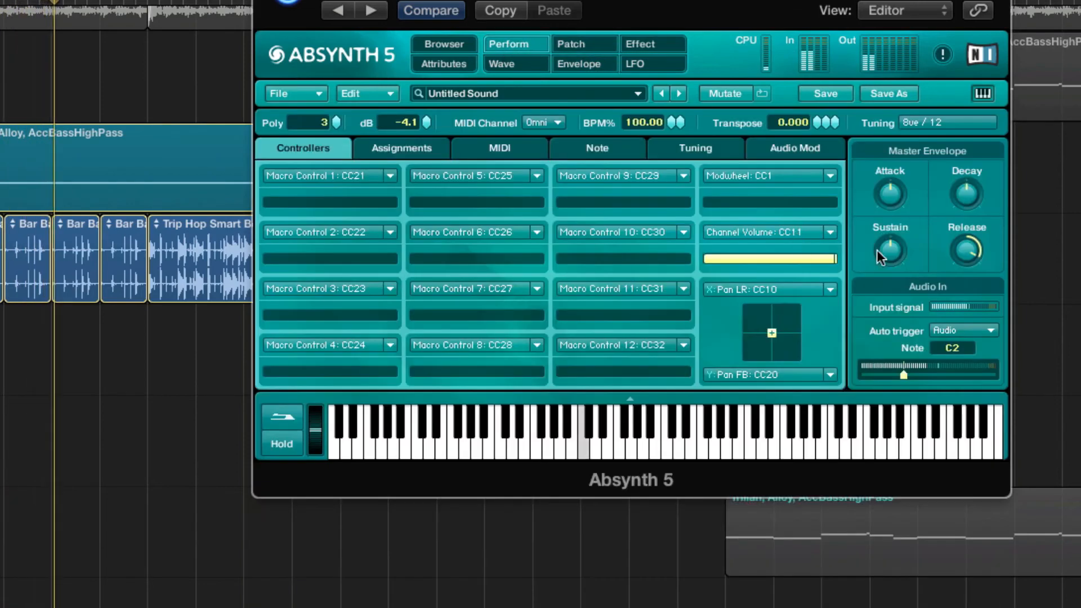
pyautogui.moveTo(882, 251); pyautogui.dragTo(897, 240)
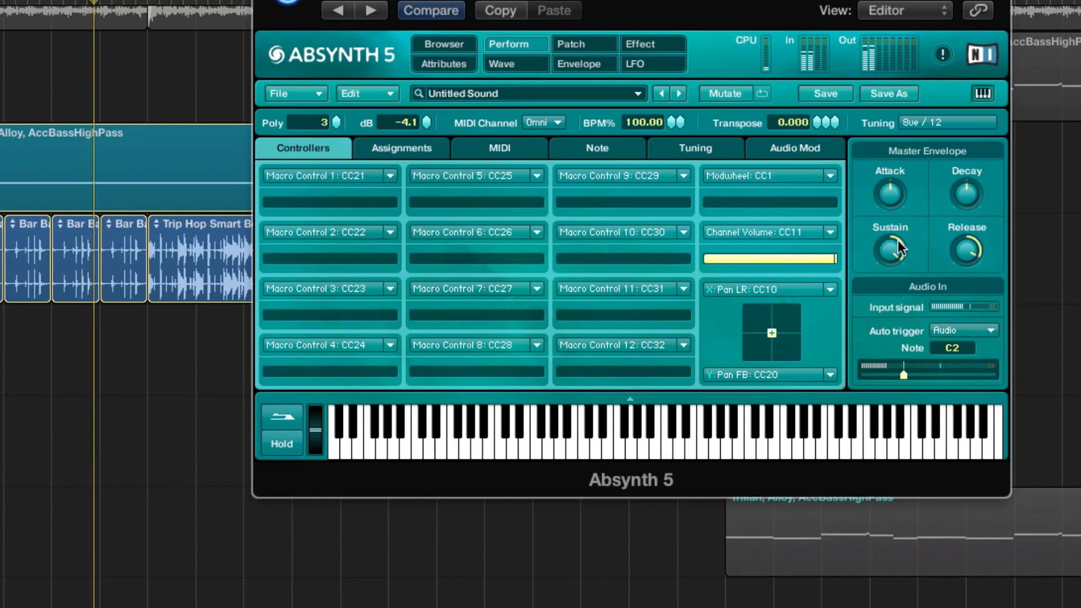
# - Reshape the filter envelope's first beat into two half-beat ramps that each fall from 20480 Hz to 20 Hz
pyautogui.click(546, 59)
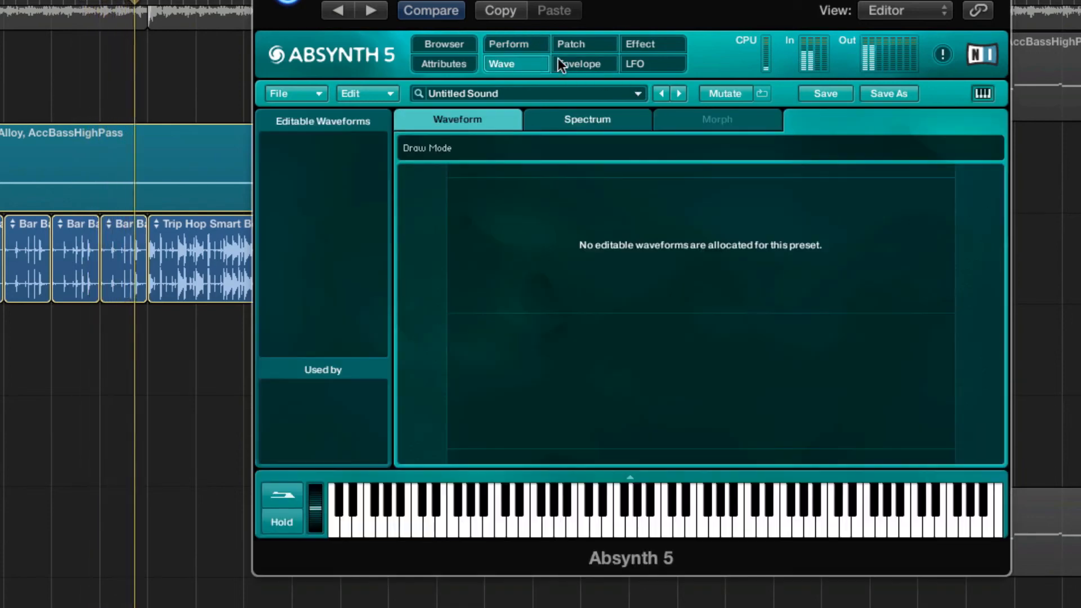
pyautogui.click(590, 46)
pyautogui.click(596, 70)
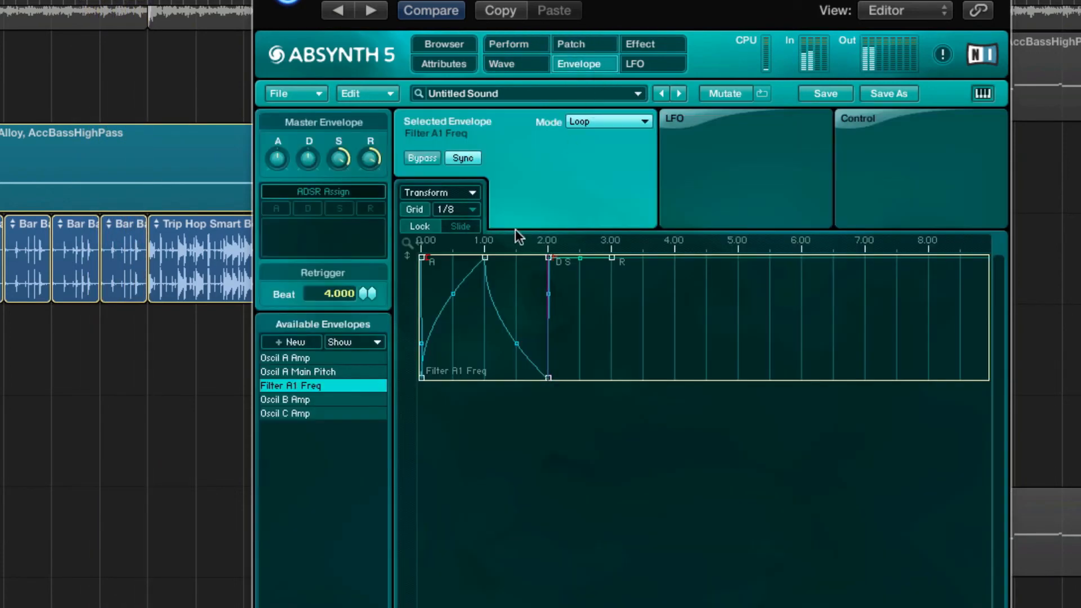
pyautogui.click(422, 257)
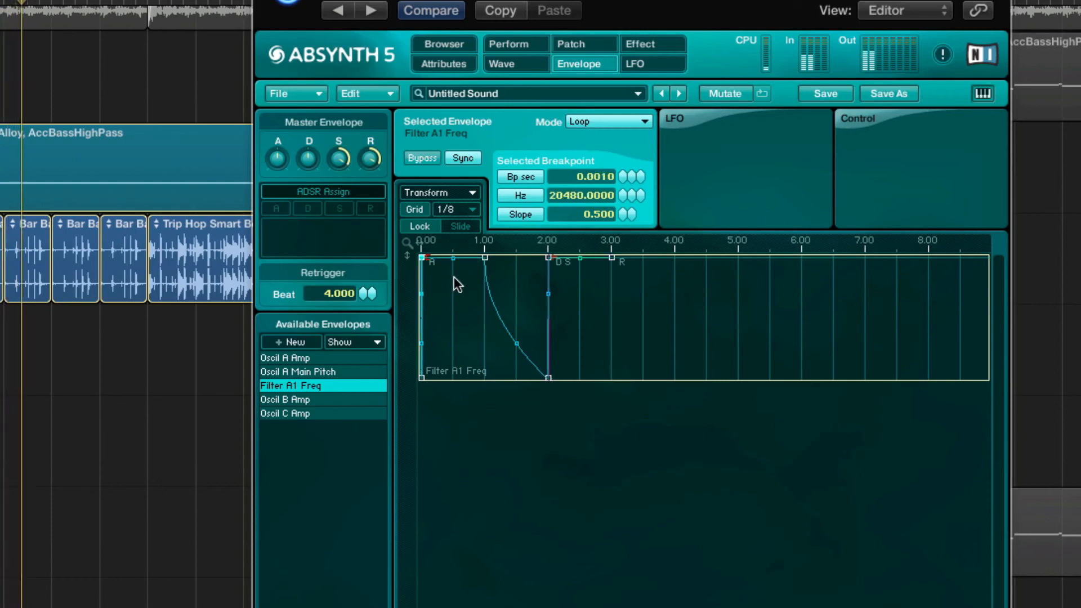
pyautogui.moveTo(453, 258); pyautogui.dragTo(459, 395)
pyautogui.moveTo(484, 259); pyautogui.dragTo(471, 328)
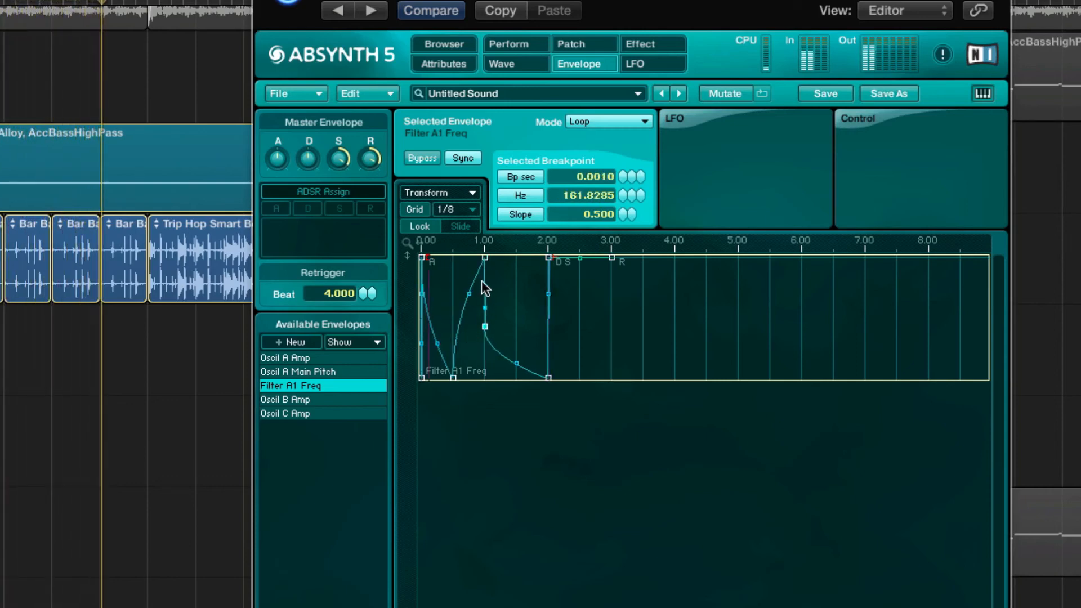
pyautogui.moveTo(484, 257); pyautogui.dragTo(447, 254)
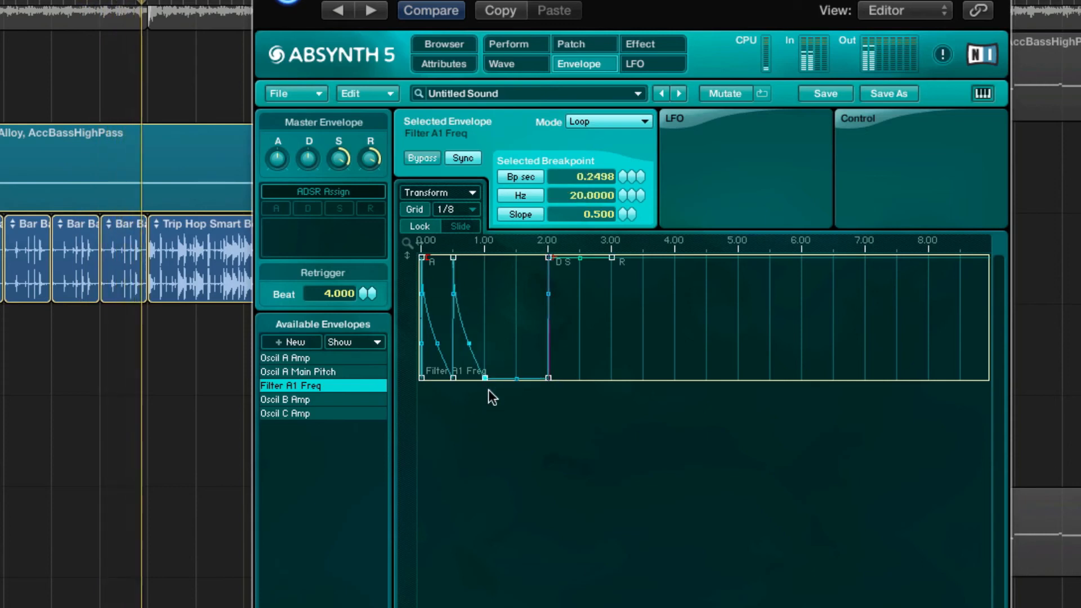
# - Set the Audio In auto trigger to Off
pyautogui.click(580, 45)
pyautogui.click(532, 46)
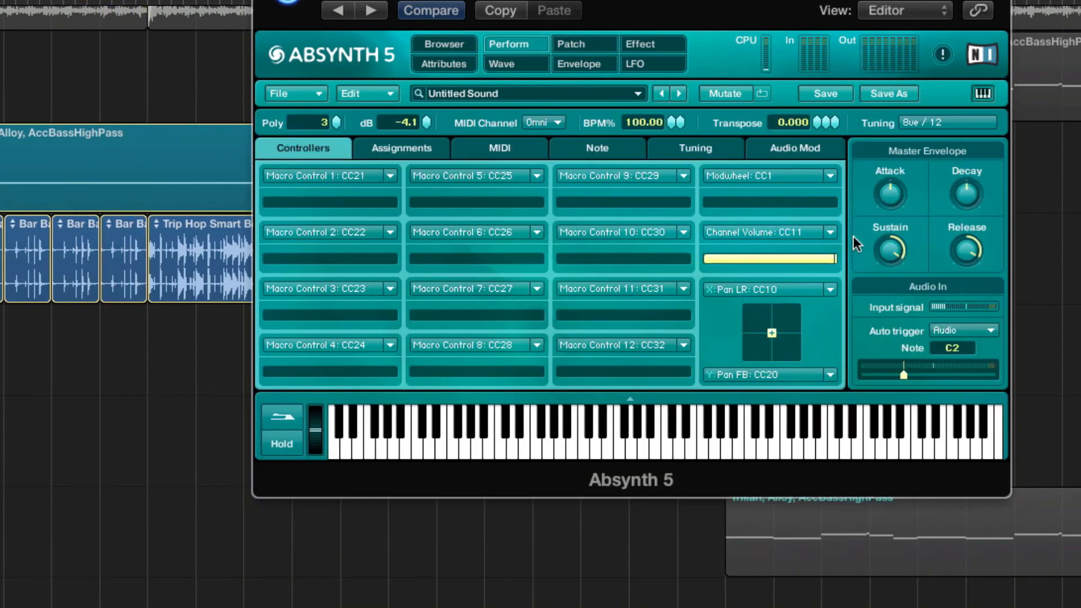
pyautogui.click(968, 330)
pyautogui.click(974, 321)
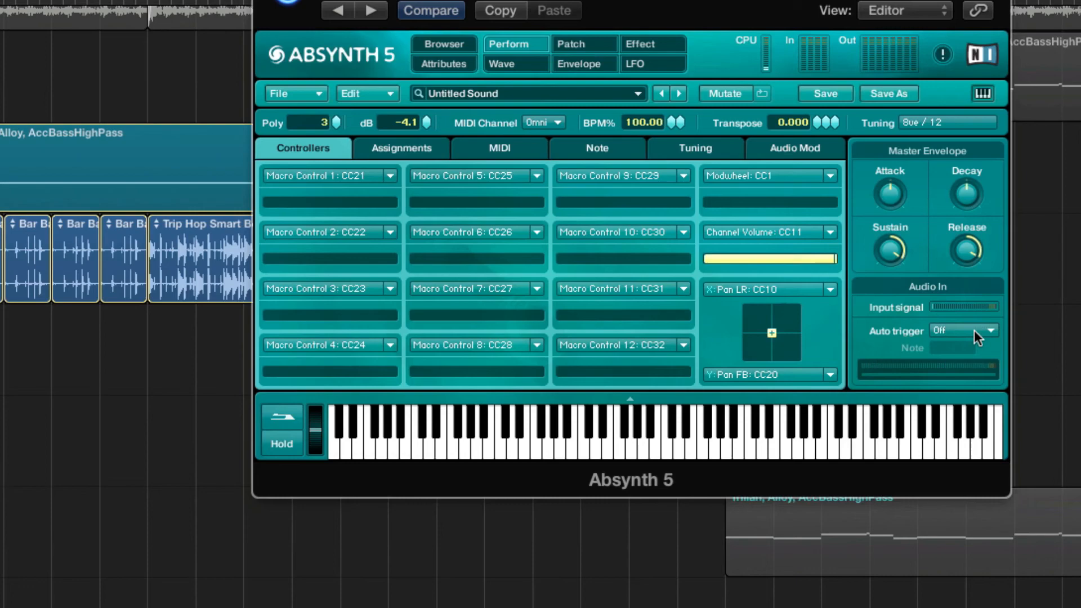
# - Review the patch and the filter frequency envelope, and check the auto trigger options while keeping Off selected
pyautogui.click(514, 69)
pyautogui.click(577, 41)
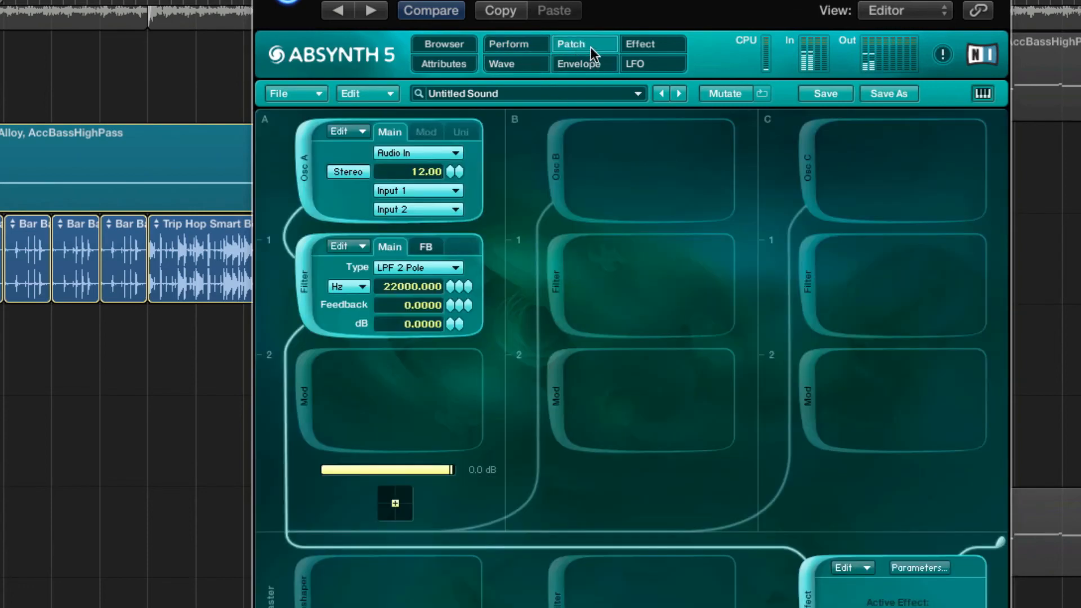
pyautogui.click(582, 64)
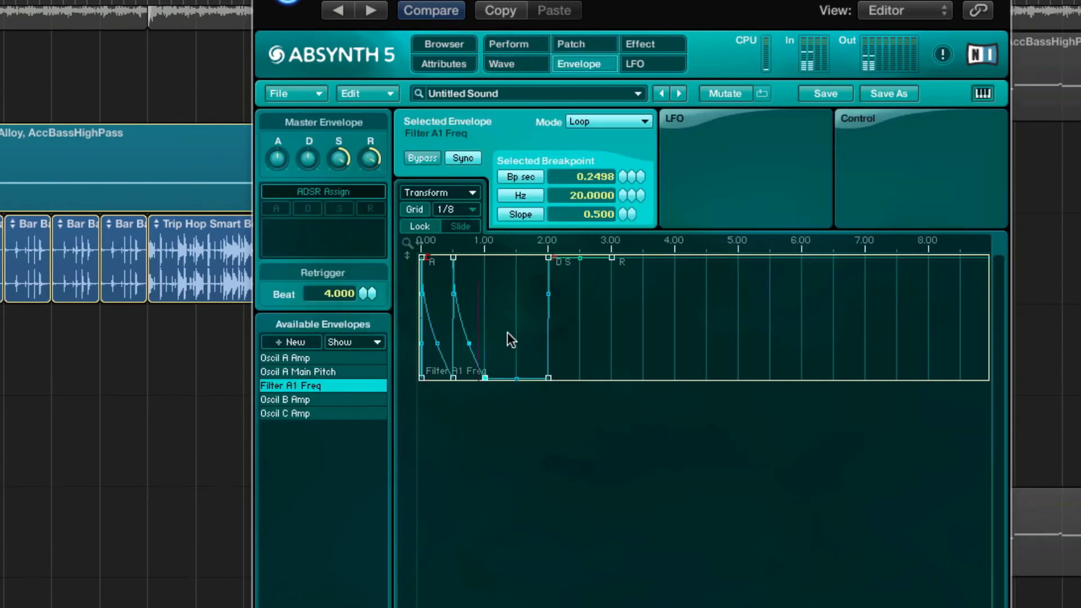
pyautogui.click(536, 43)
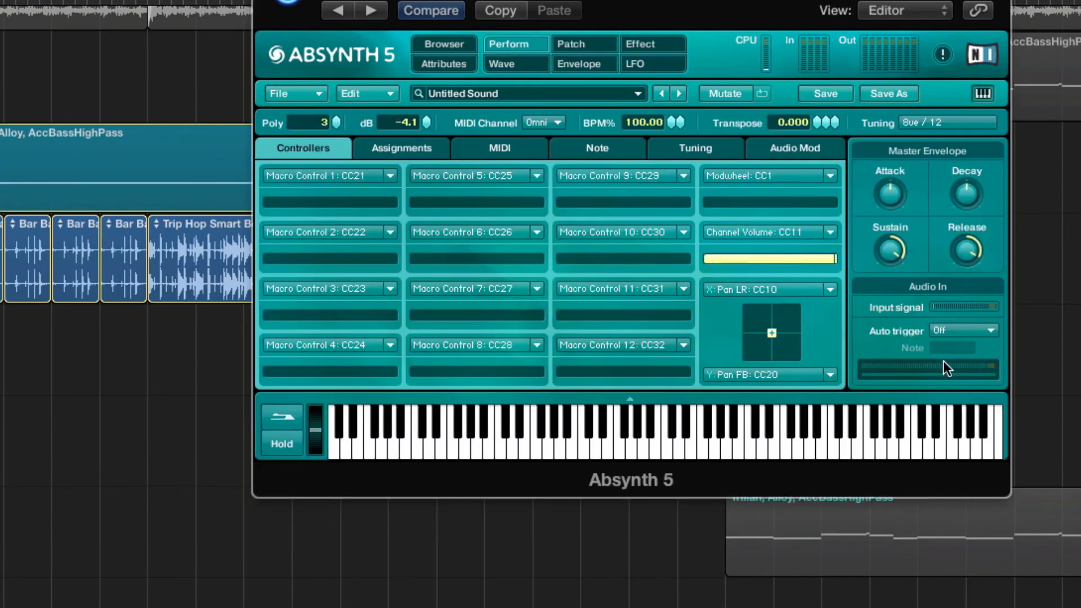
pyautogui.click(954, 329)
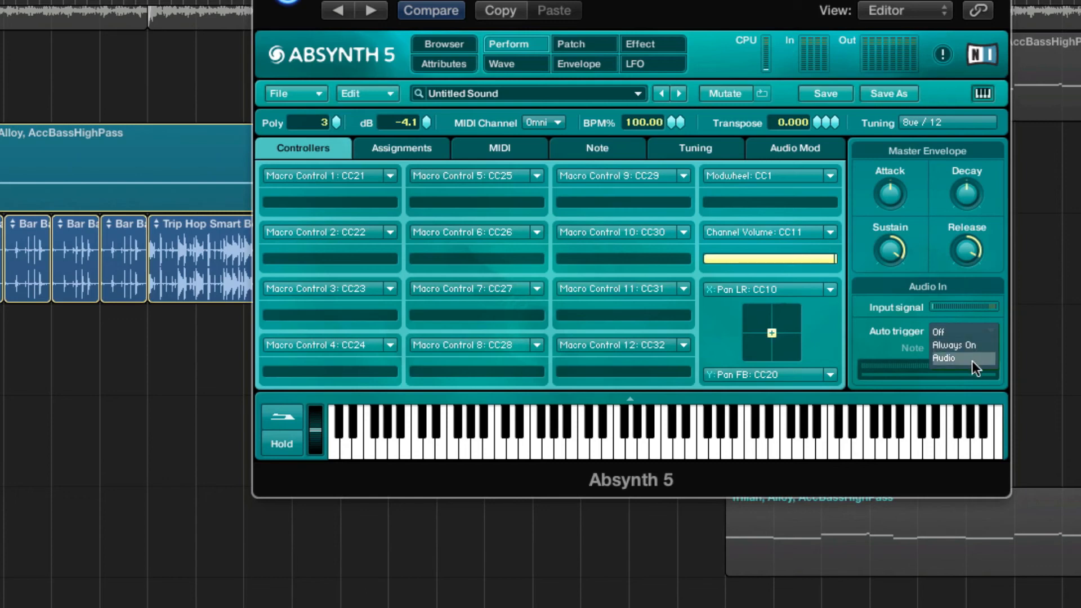
pyautogui.click(977, 332)
# - Add a third half-beat ramp to the filter envelope, falling from the maximum at 1.00 to 20 Hz at 1.50
pyautogui.click(534, 61)
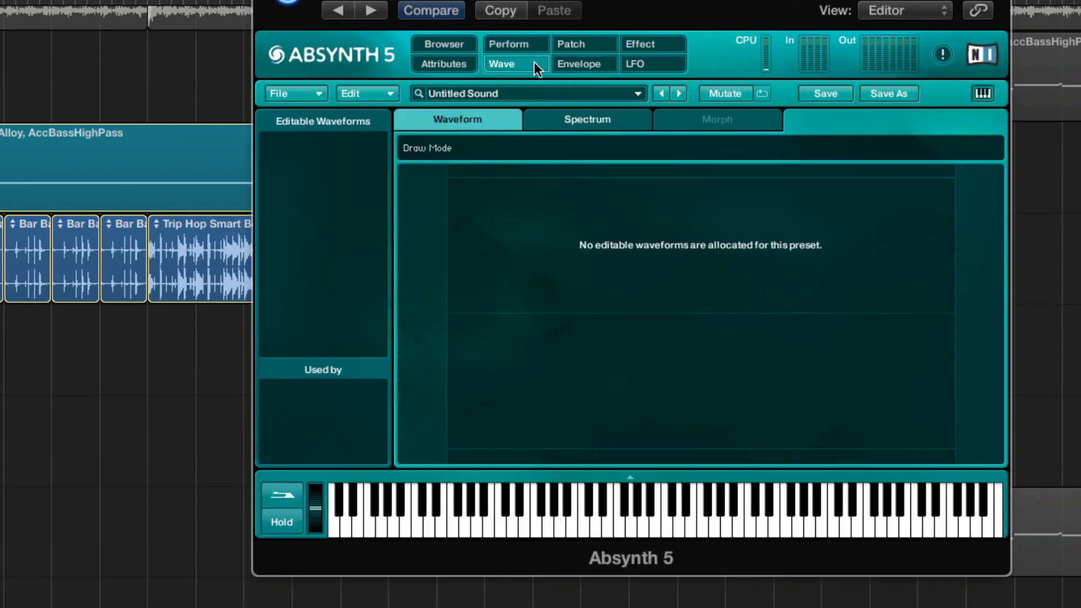
pyautogui.click(605, 58)
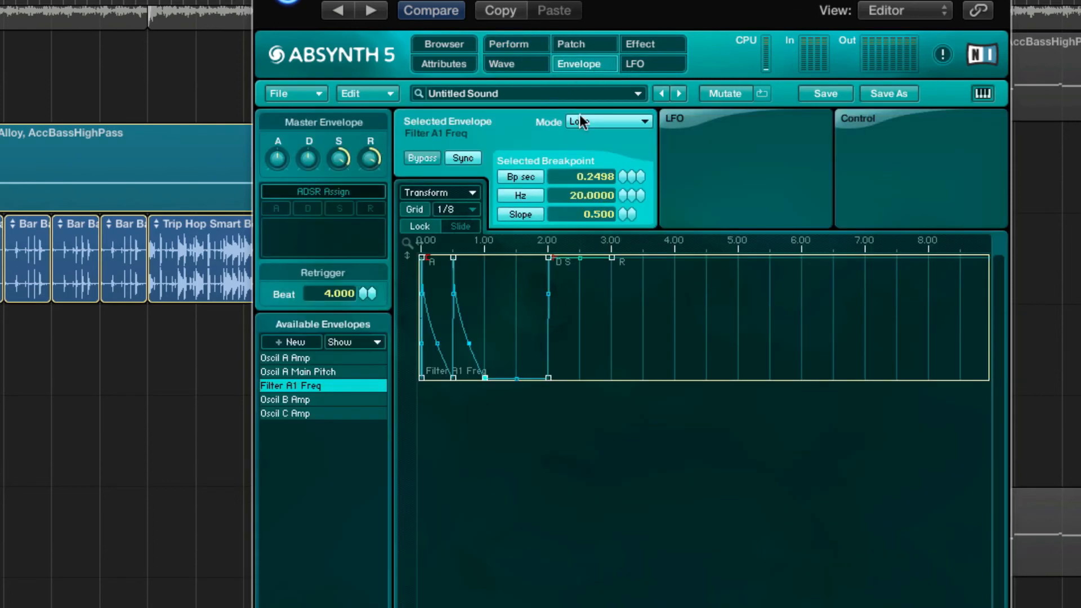
pyautogui.rightClick(511, 334)
pyautogui.moveTo(514, 338); pyautogui.dragTo(482, 258)
pyautogui.rightClick(519, 327)
pyautogui.moveTo(519, 328); pyautogui.dragTo(504, 387)
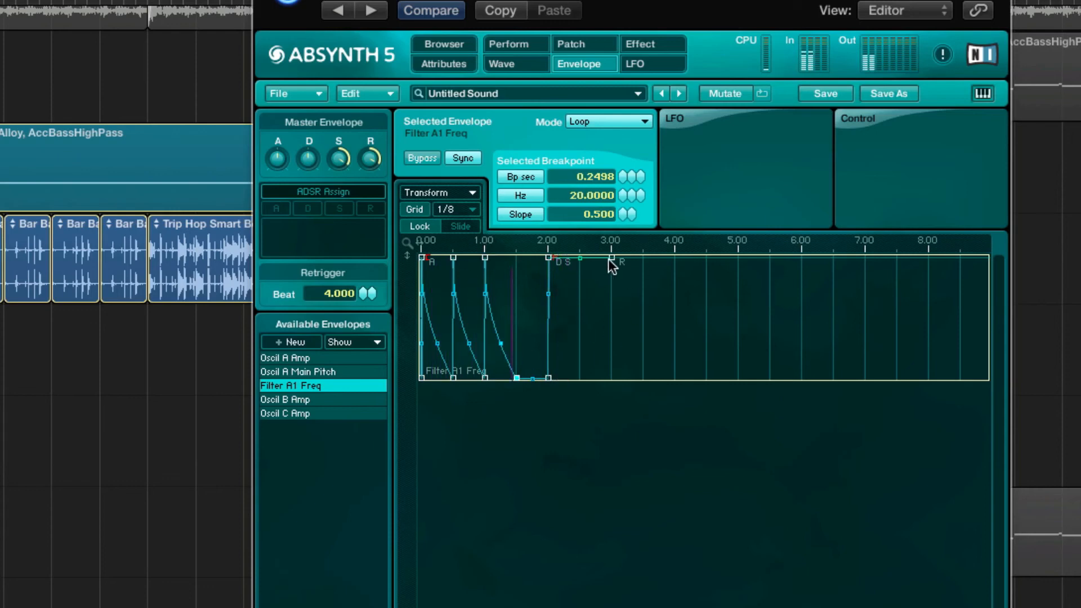
# - Set the Audio In auto trigger to Audio and check the filter envelope during playback
pyautogui.click(515, 45)
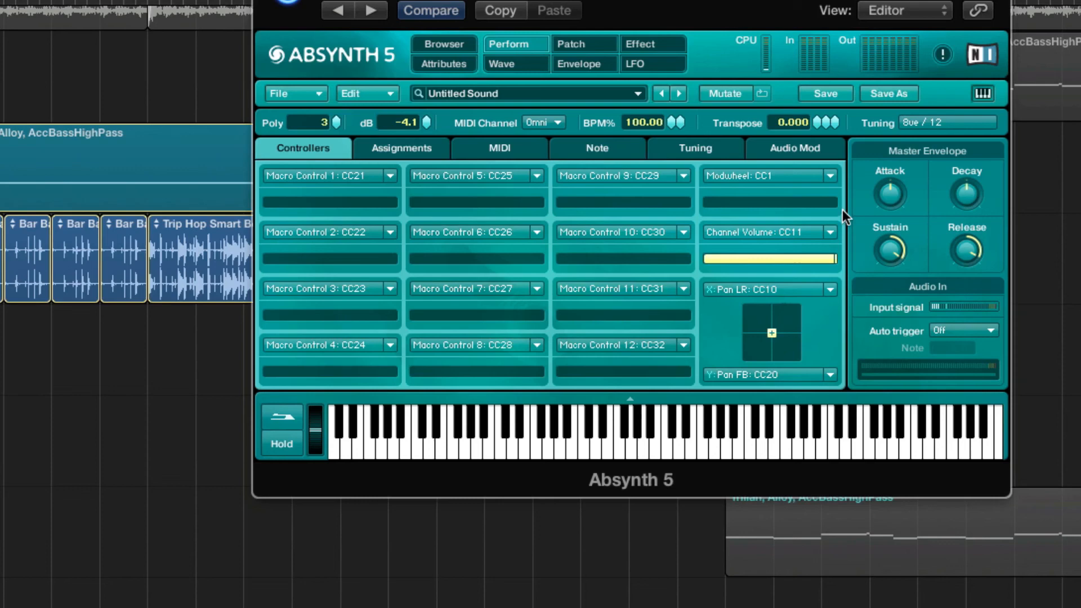
pyautogui.click(992, 330)
pyautogui.click(964, 362)
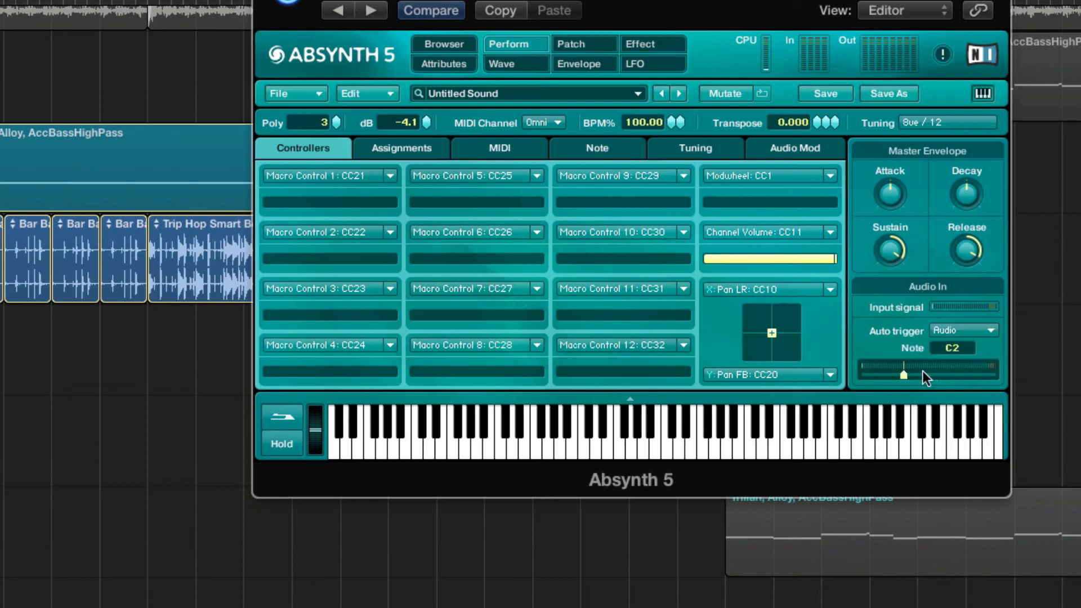
pyautogui.click(585, 63)
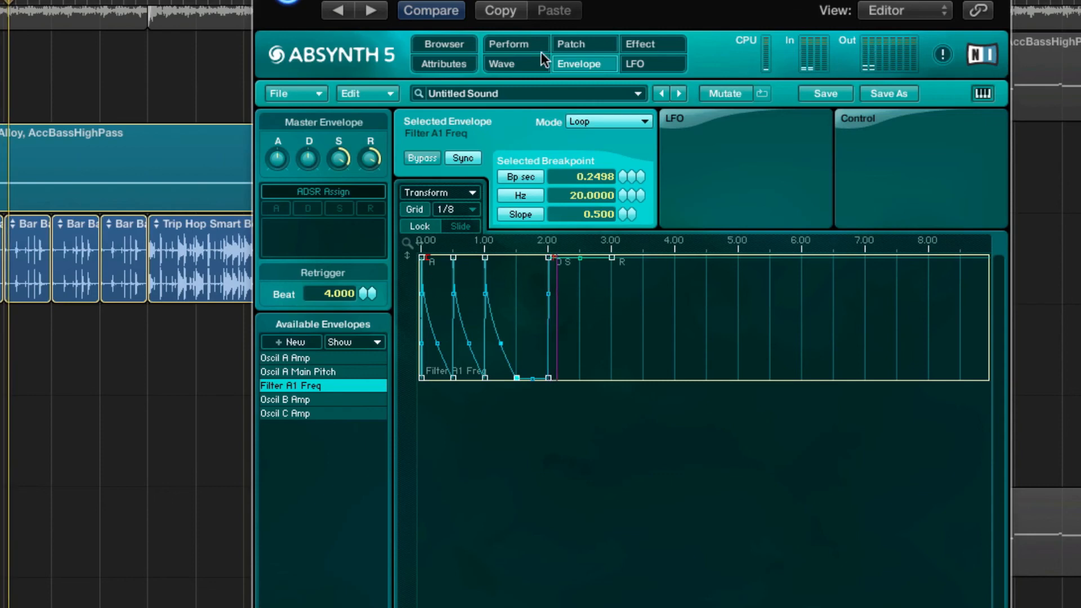
pyautogui.click(515, 46)
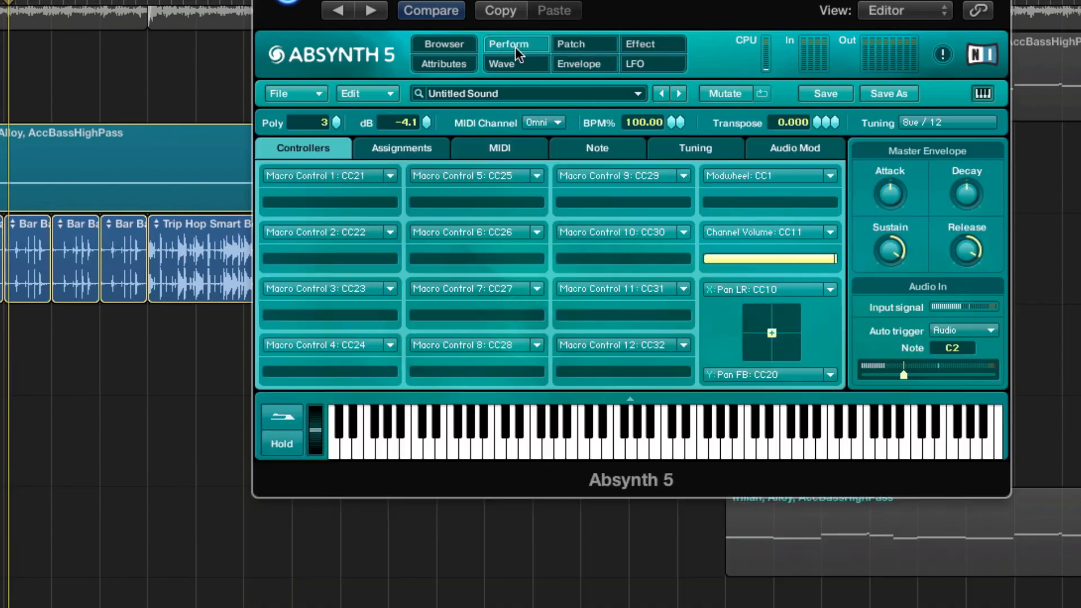
# - Set the Audio In auto trigger to Off
pyautogui.click(989, 336)
pyautogui.click(968, 333)
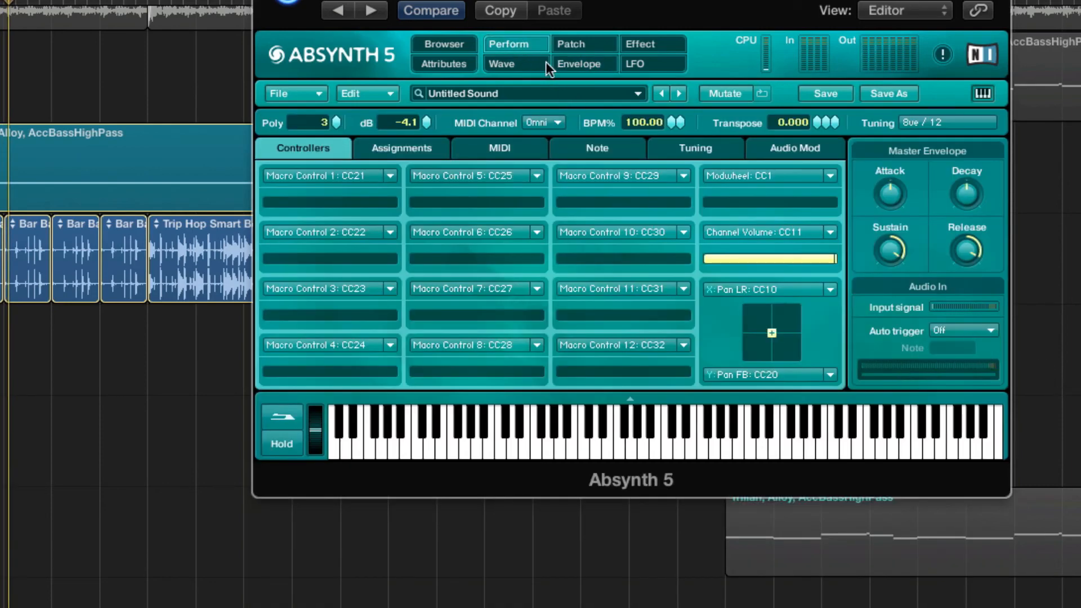
# - Add a fourth filter envelope ramp from 1.50 to 2.00, and raise the low points at 1.00 and 2.00 to about 591 and 677 Hz
pyautogui.click(514, 65)
pyautogui.click(582, 66)
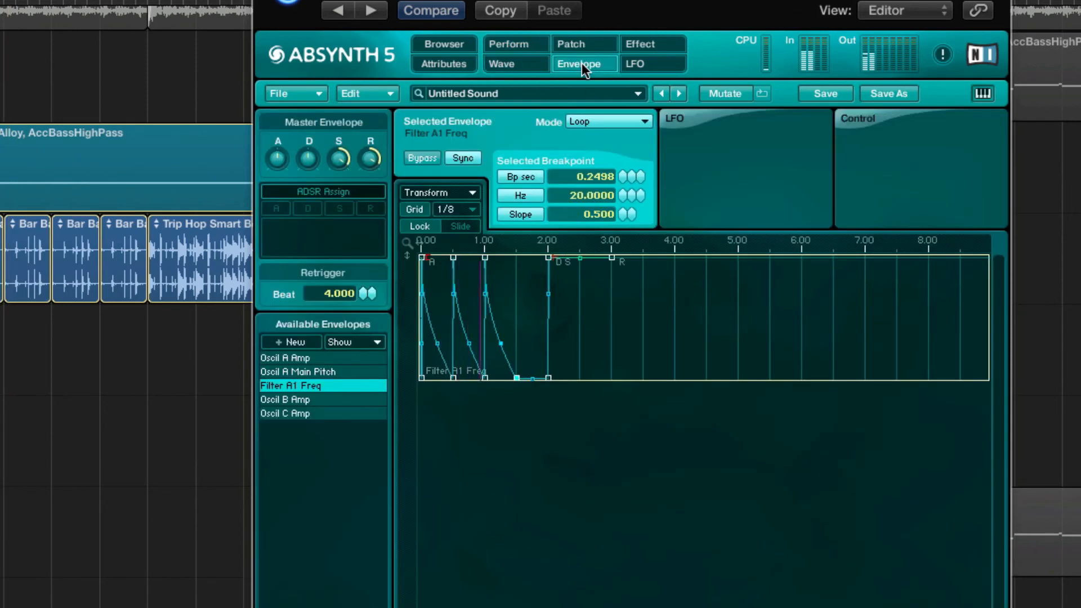
pyautogui.moveTo(550, 292); pyautogui.dragTo(573, 349)
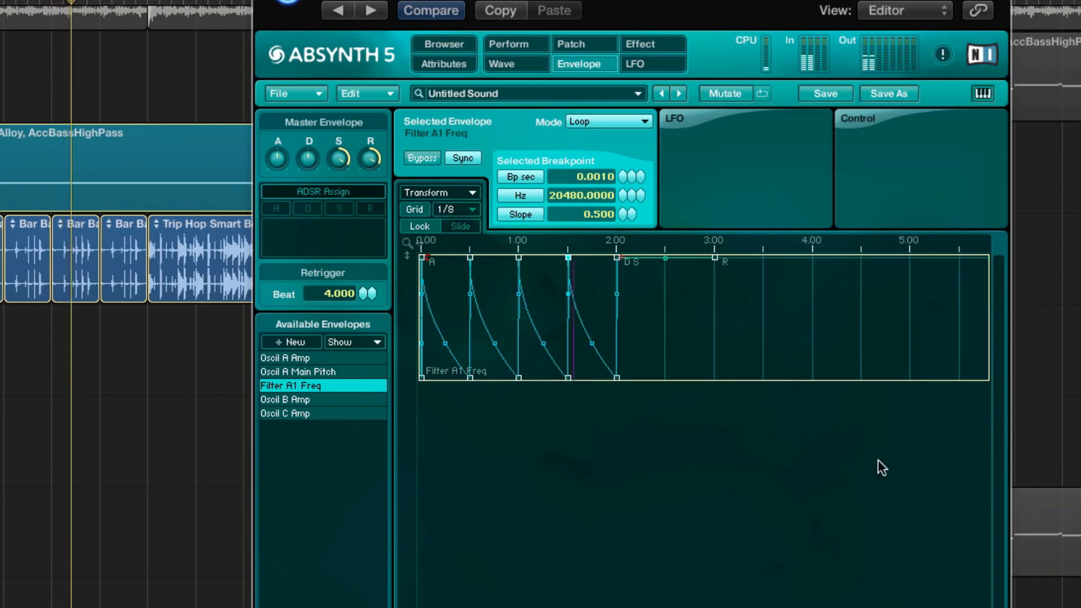
pyautogui.moveTo(517, 378); pyautogui.dragTo(526, 305)
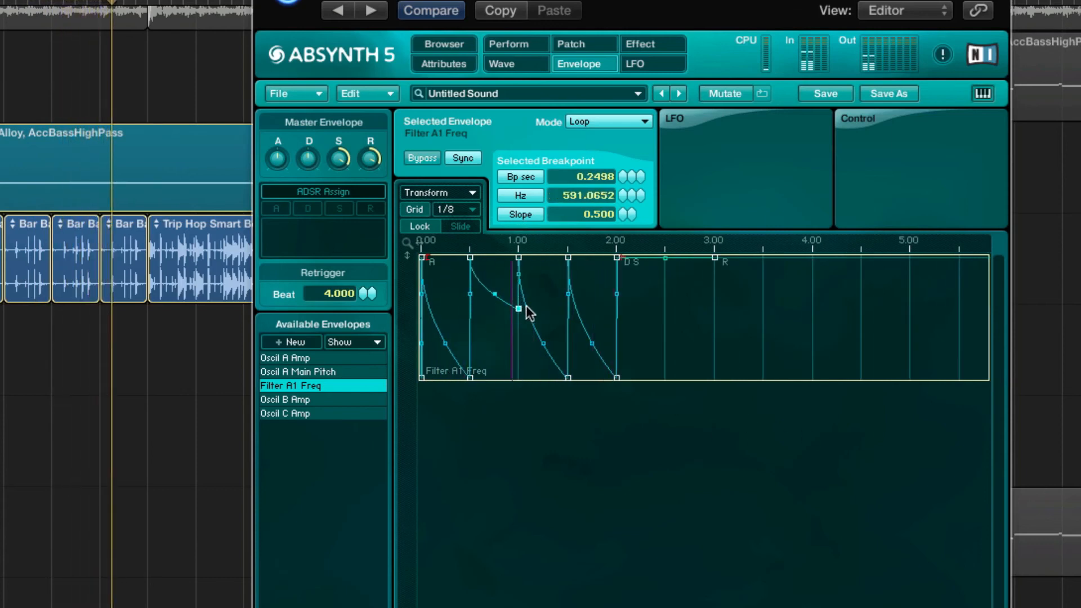
pyautogui.moveTo(618, 375); pyautogui.dragTo(624, 303)
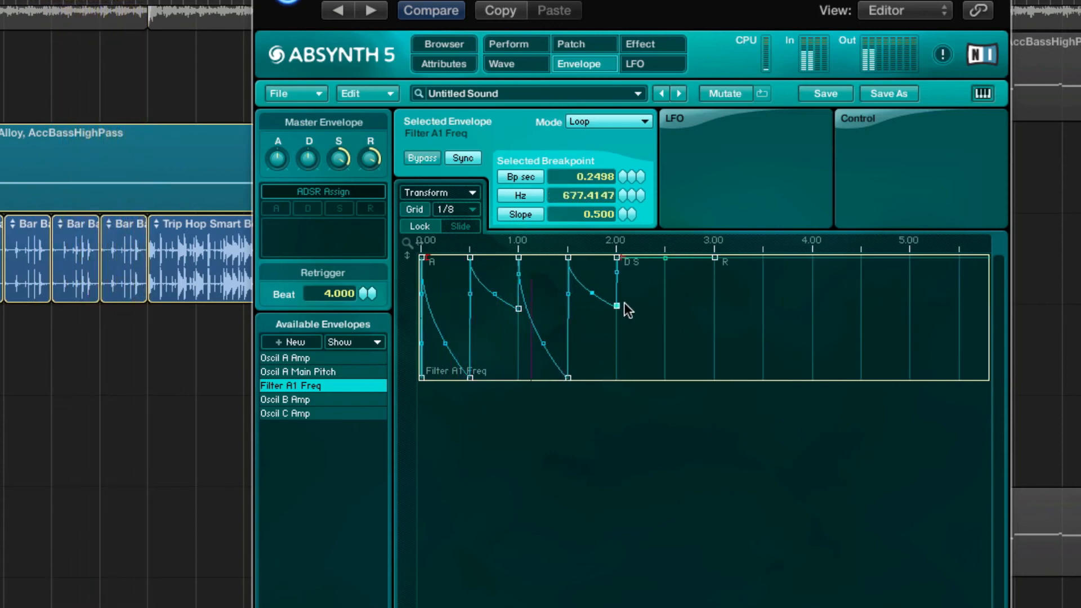
# - Set the channel A filter's feedback to 0.66 and add a Waveshape module in the slot below it
pyautogui.click(589, 45)
pyautogui.moveTo(452, 303); pyautogui.dragTo(470, 234)
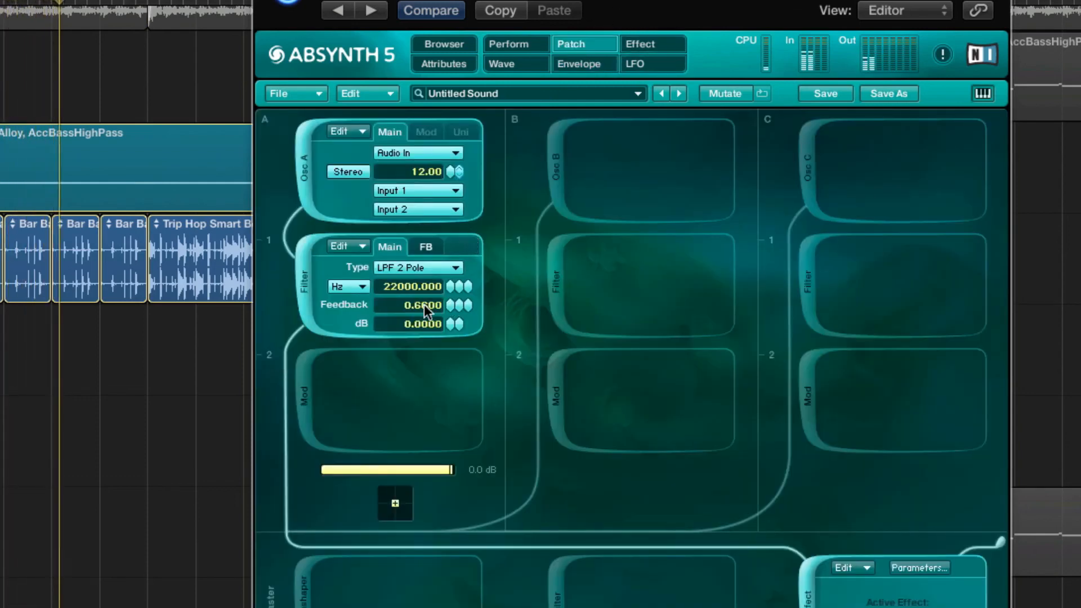
pyautogui.click(306, 385)
pyautogui.click(389, 382)
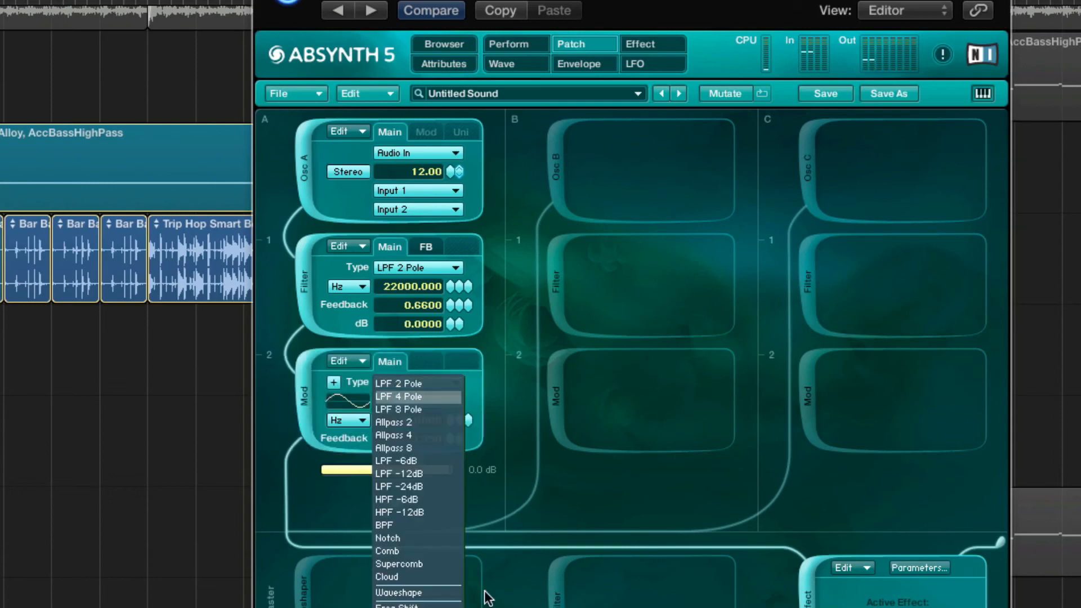
pyautogui.click(439, 594)
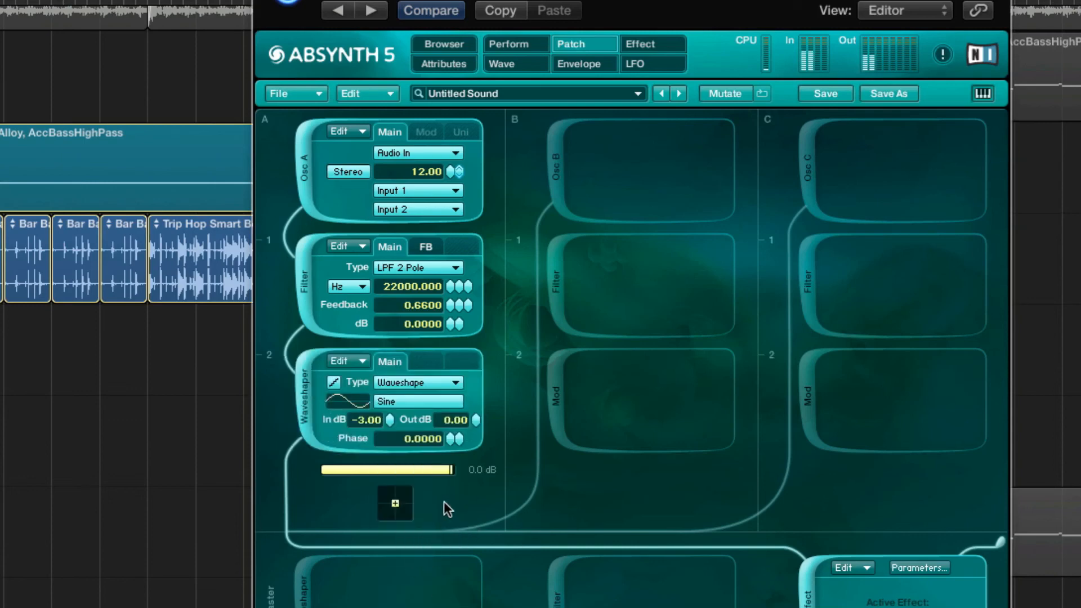
# - Audition the Pipe effect with wet at -3.6 dB and dry at 0.0 dB, try Multitap, and settle on Echoes
pyautogui.click(651, 49)
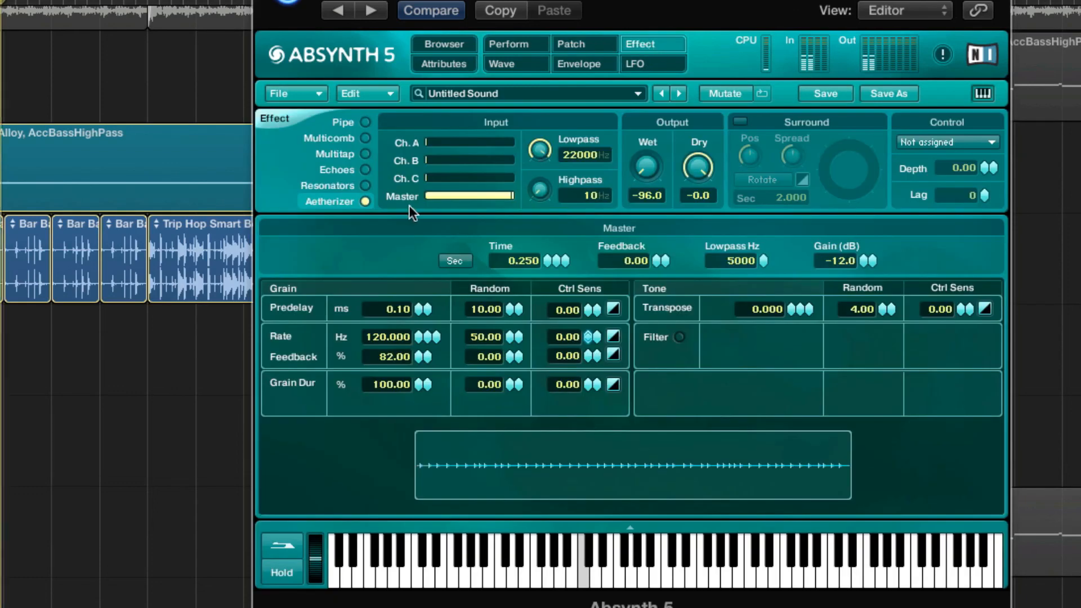
pyautogui.click(364, 122)
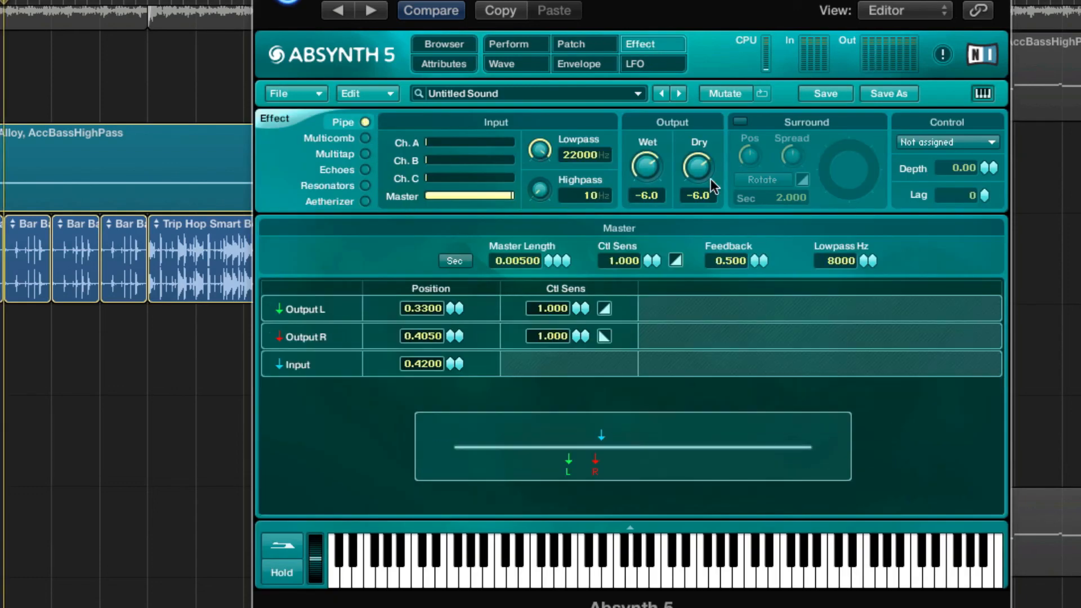
pyautogui.moveTo(694, 173); pyautogui.dragTo(694, 135)
pyautogui.press('space')
pyautogui.moveTo(653, 169); pyautogui.dragTo(640, 134)
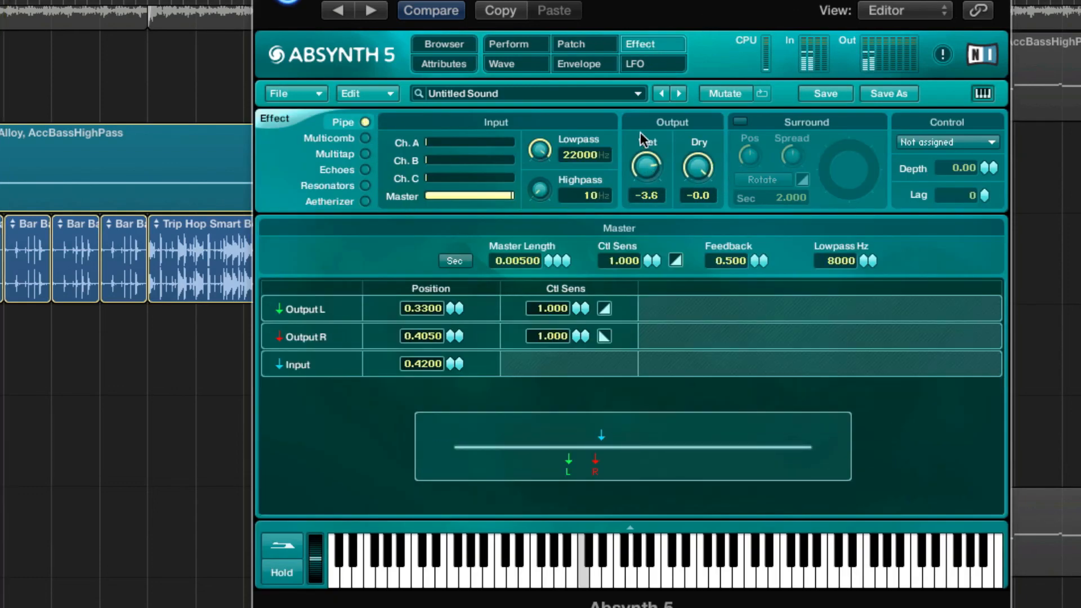
pyautogui.click(366, 138)
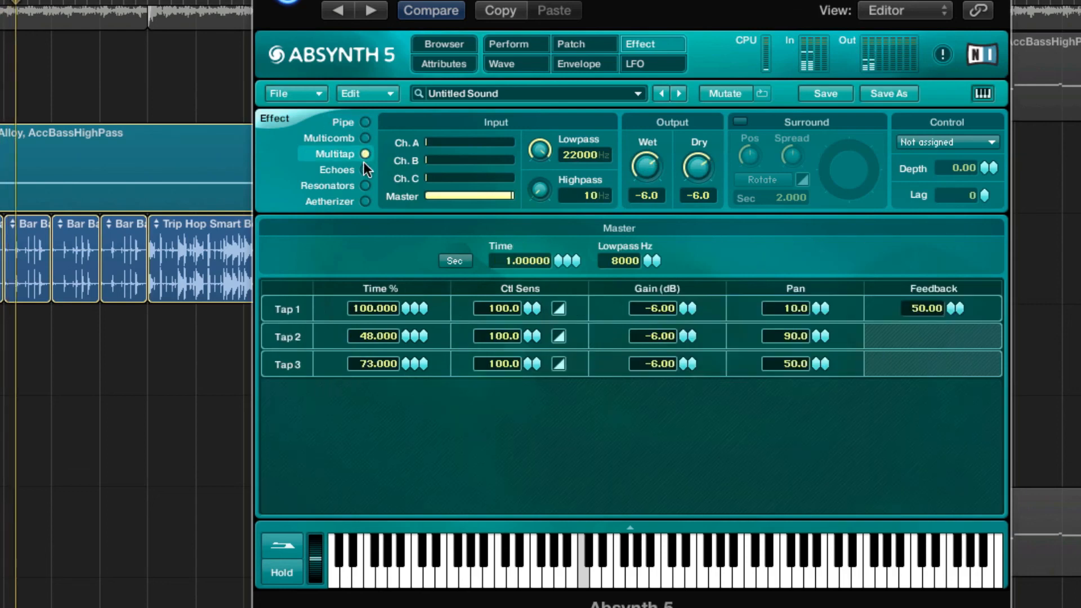
pyautogui.click(365, 169)
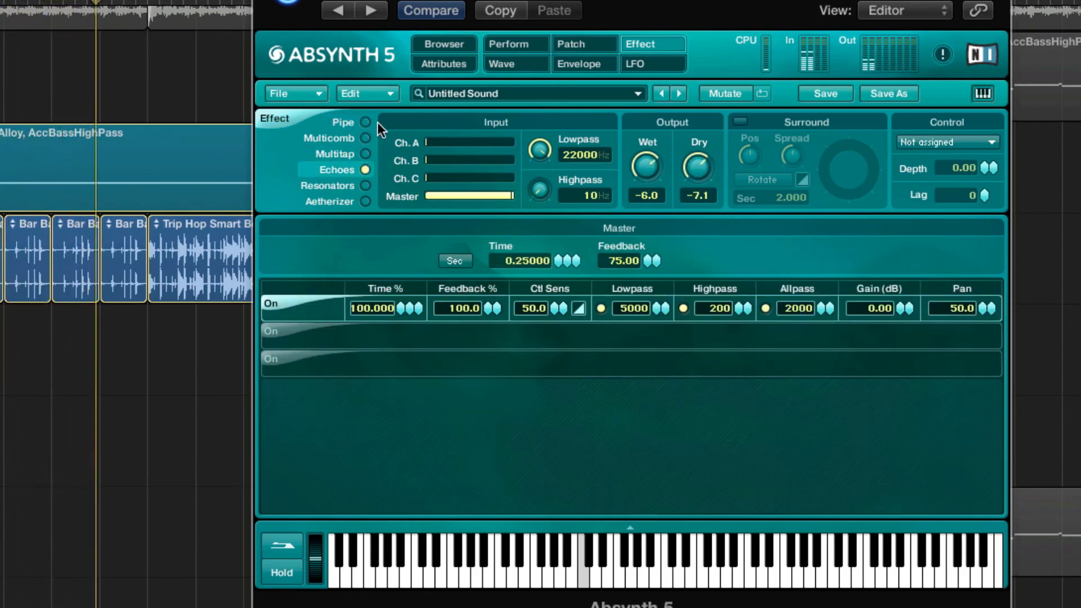
# - Turn the first master module into a Comb filter at 49 Hz with 0.87 feedback during playback
pyautogui.click(570, 45)
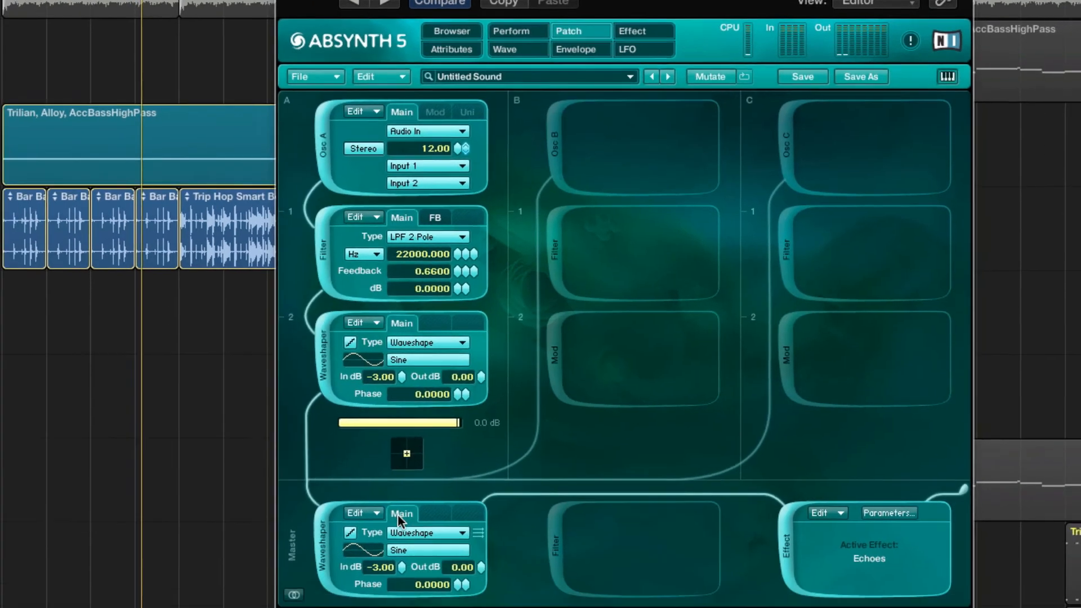
pyautogui.click(396, 589)
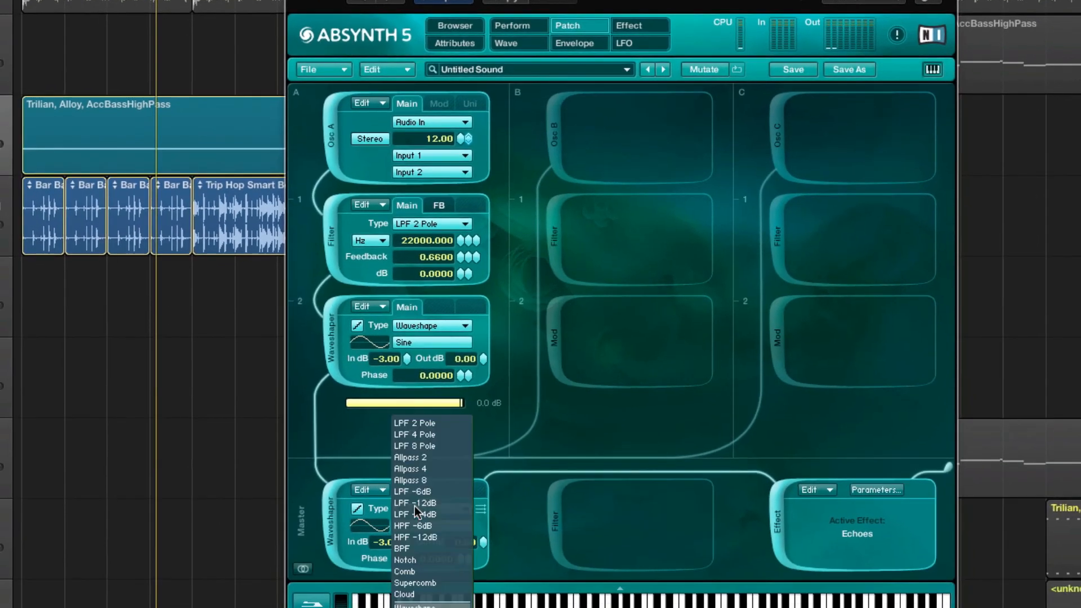
pyautogui.click(438, 572)
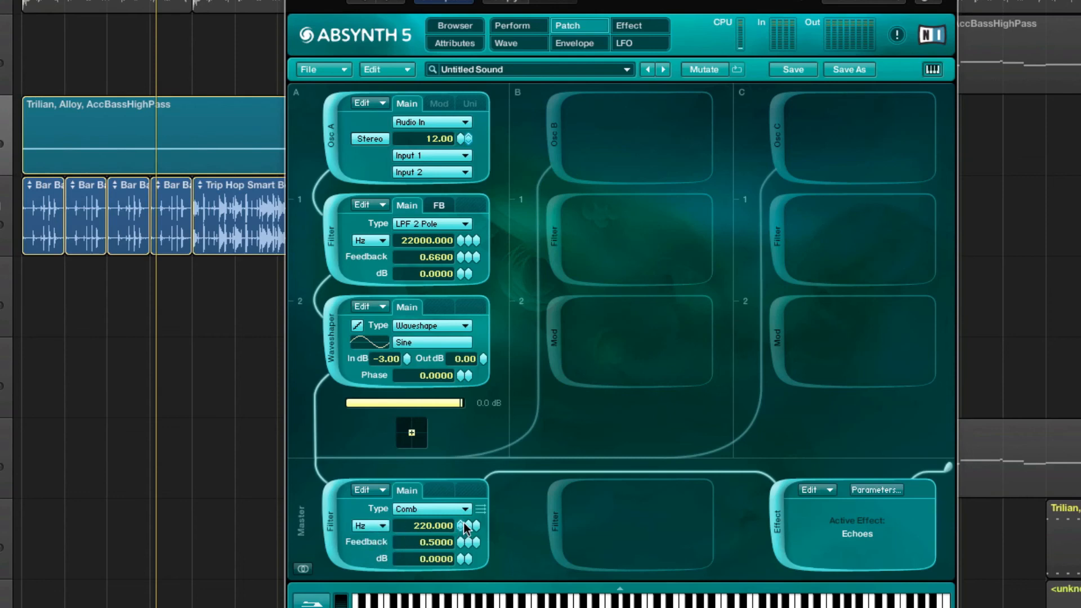
pyautogui.press('space')
pyautogui.moveTo(462, 524)
pyautogui.mouseDown()
pyautogui.moveTo(466, 515)
pyautogui.moveTo(458, 538)
pyautogui.moveTo(476, 501)
pyautogui.moveTo(454, 536)
pyautogui.mouseUp()
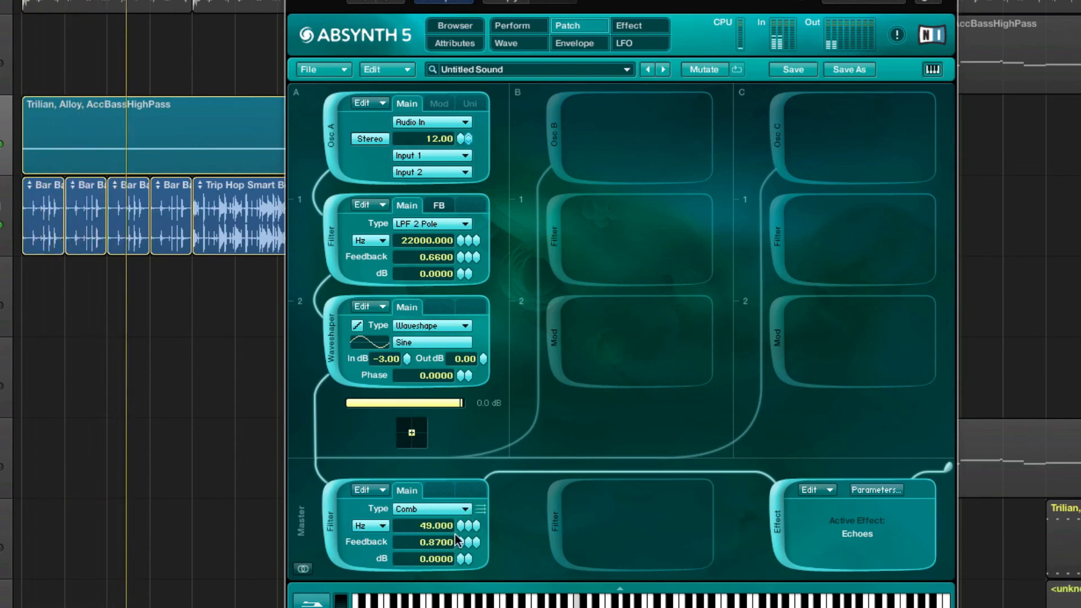
# - Enable the second master filter as LPF 2 Pole and create an envelope for its frequency
pyautogui.click(559, 510)
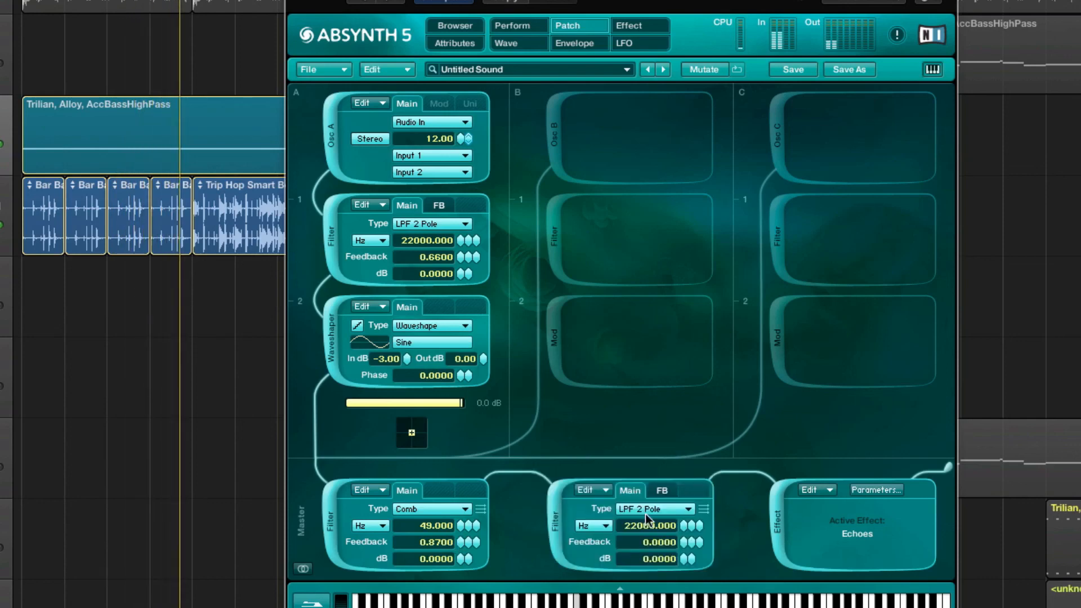
pyautogui.click(683, 525)
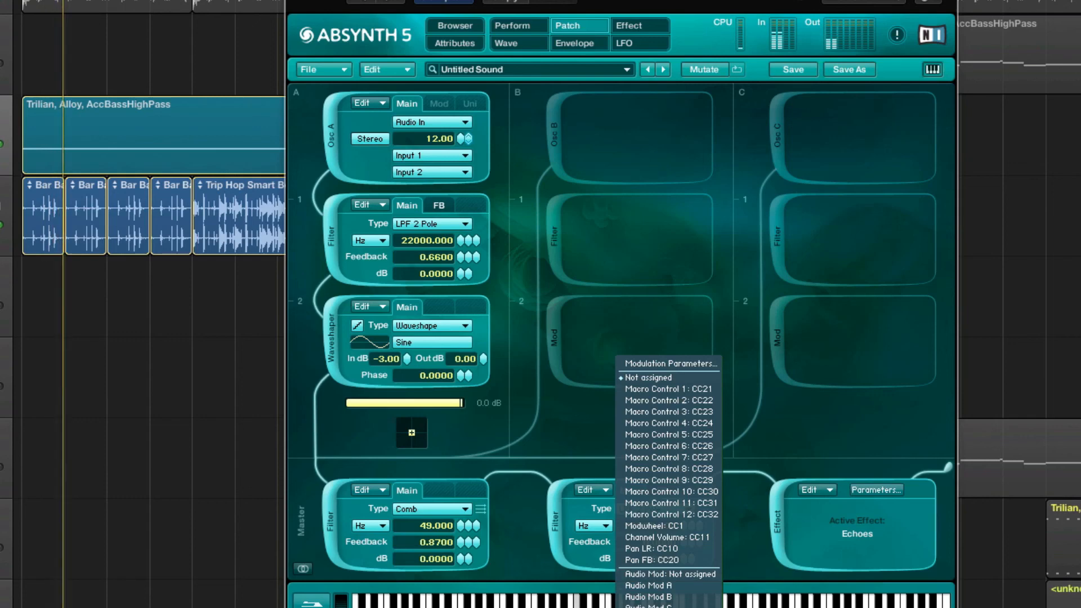
pyautogui.click(653, 607)
# - Draw two one-beat ramps in the second master filter's frequency envelope, falling to 20 Hz at 1.00 and 2.00
pyautogui.rightClick(503, 256)
pyautogui.moveTo(504, 256); pyautogui.dragTo(515, 358)
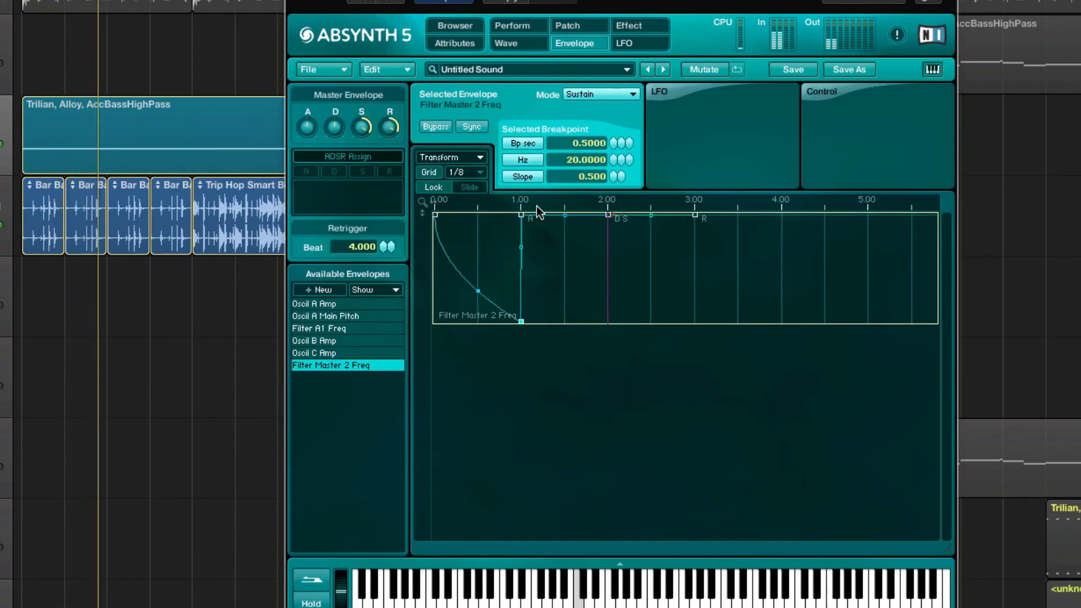
pyautogui.rightClick(550, 235)
pyautogui.moveTo(550, 235); pyautogui.dragTo(607, 361)
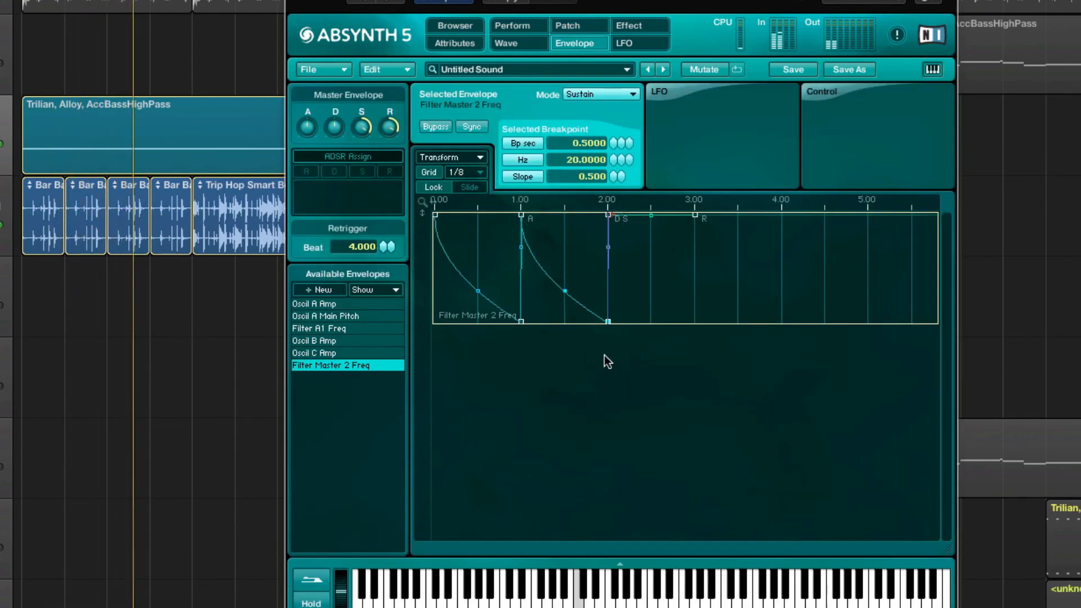
# - Set the second master filter envelope's mode to Loop and turn on its sync
pyautogui.click(578, 92)
pyautogui.click(598, 119)
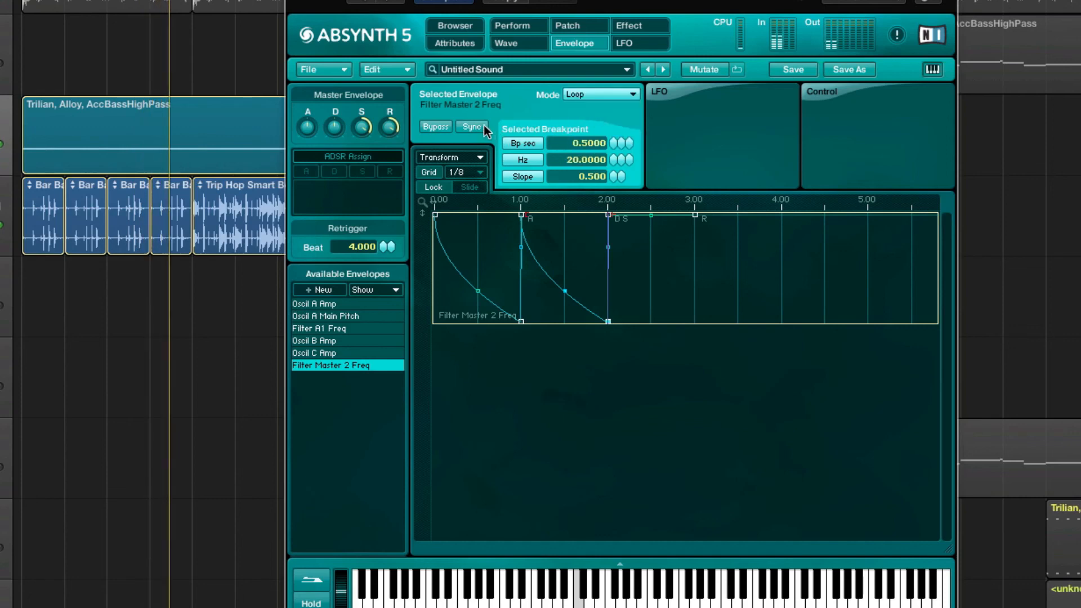
pyautogui.click(483, 126)
# - Remove the first ramp from the second master filter envelope and make the loop start at 0.00
pyautogui.moveTo(521, 321); pyautogui.dragTo(444, 215)
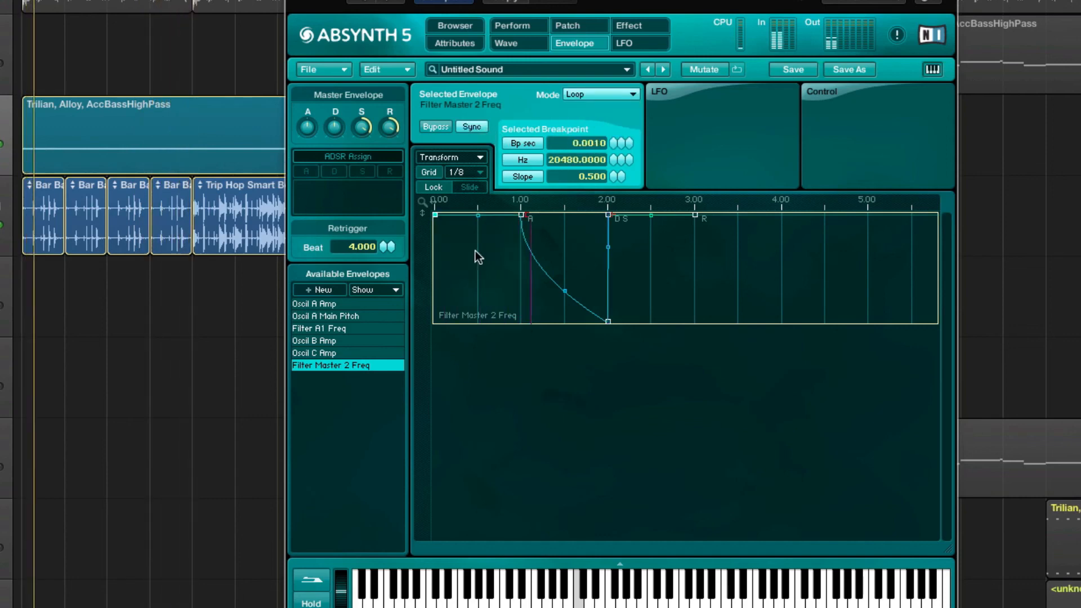
pyautogui.moveTo(476, 254); pyautogui.dragTo(371, 193)
pyautogui.click(522, 216)
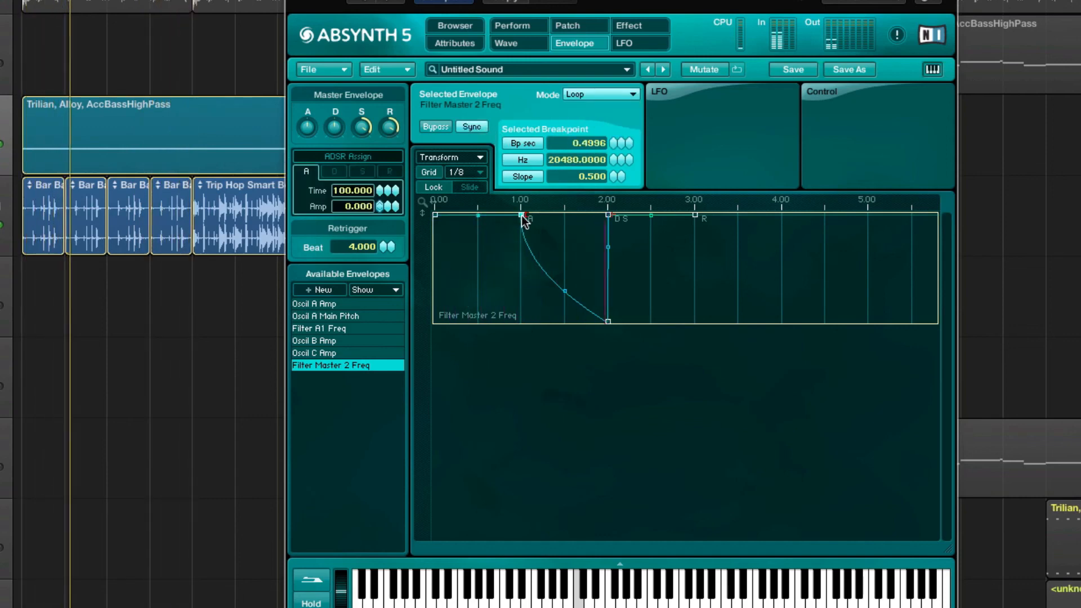
pyautogui.moveTo(524, 219); pyautogui.dragTo(514, 190)
# - Divide the second master filter envelope into four half-beat ramps falling to 20 Hz, with the ramp at 0.50 starting at about 278 Hz
pyautogui.rightClick(551, 320)
pyautogui.moveTo(551, 320); pyautogui.dragTo(482, 113)
pyautogui.rightClick(585, 306)
pyautogui.rightClick(488, 318)
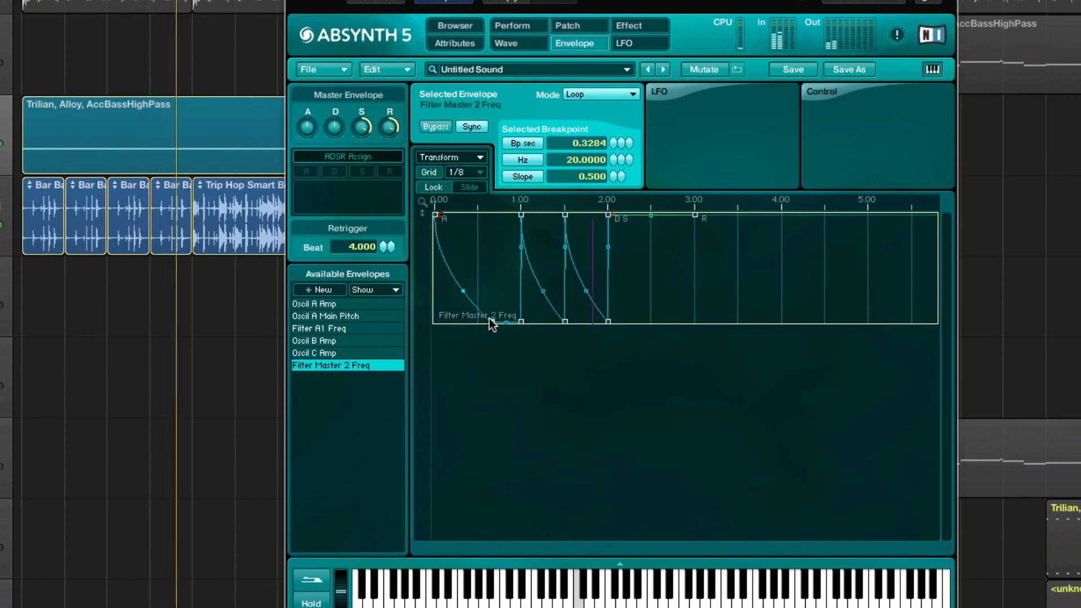
pyautogui.moveTo(492, 321); pyautogui.dragTo(432, 244)
pyautogui.rightClick(495, 312)
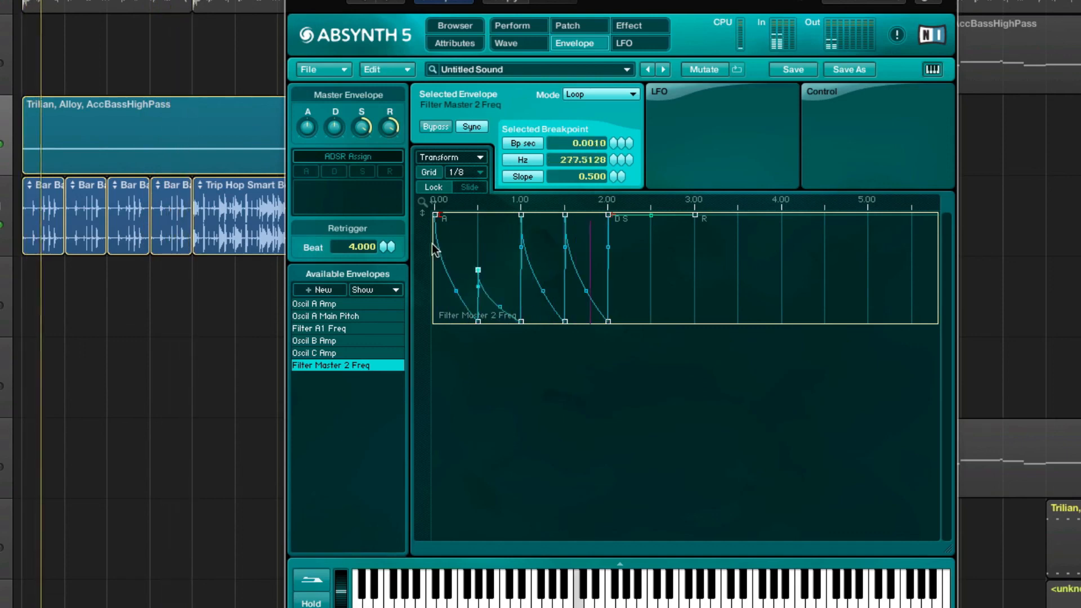
# - Set the second master filter's feedback to 0.59
pyautogui.click(574, 25)
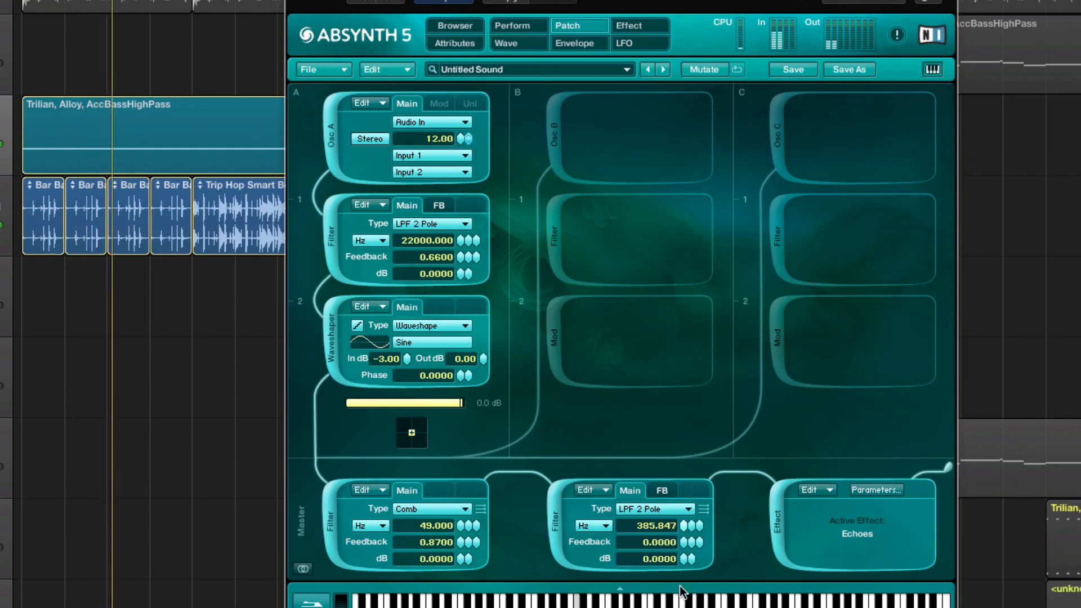
pyautogui.moveTo(684, 544); pyautogui.dragTo(683, 523)
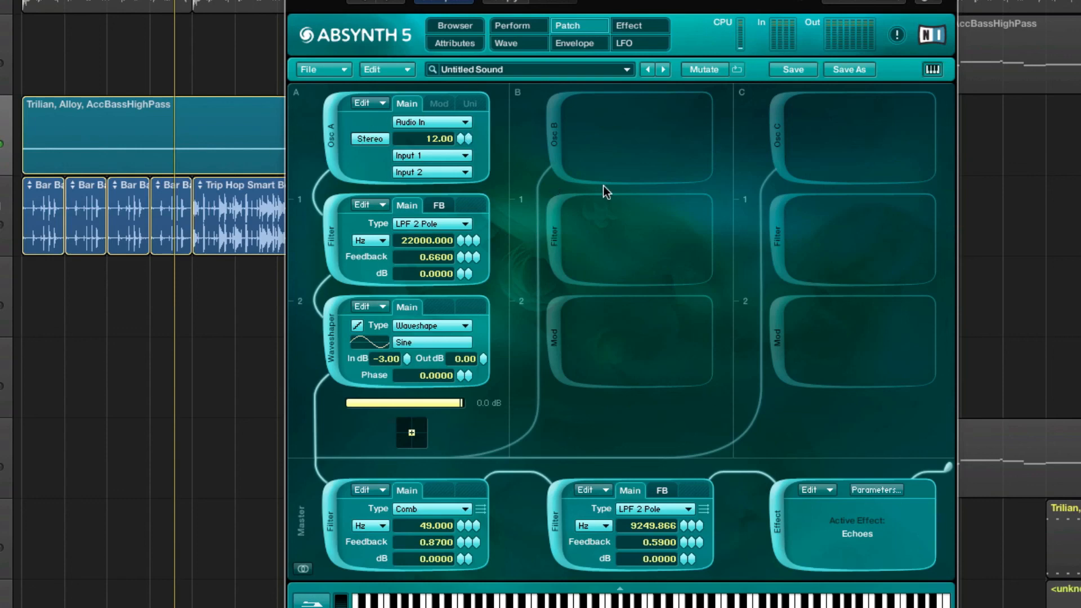
# - Try enabling oscillator B with Audio In as its source, and switch the module off again
pyautogui.click(550, 125)
pyautogui.click(640, 123)
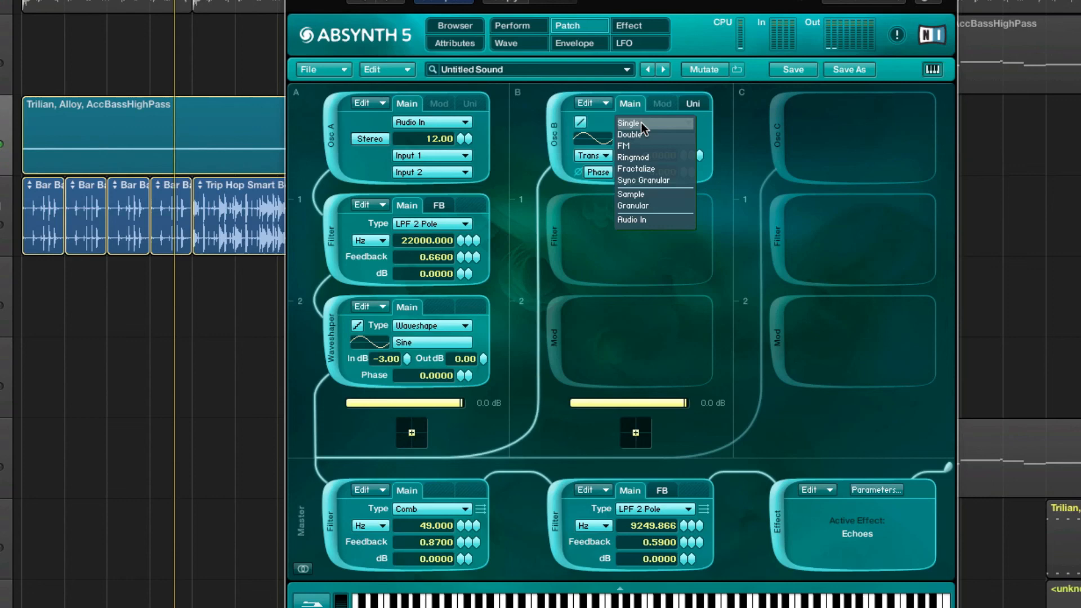
pyautogui.click(640, 219)
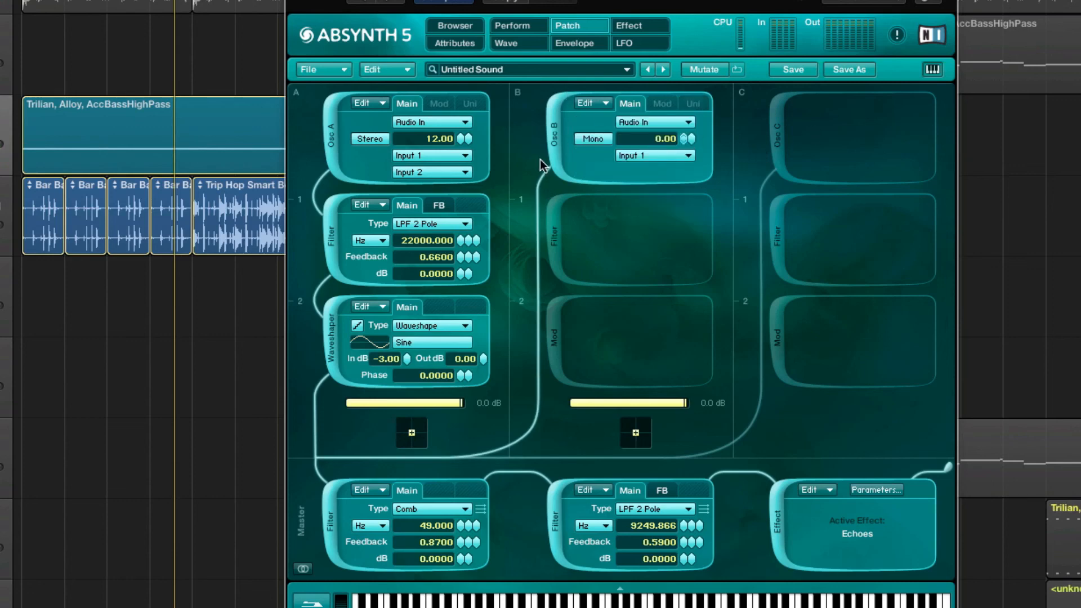
pyautogui.click(554, 134)
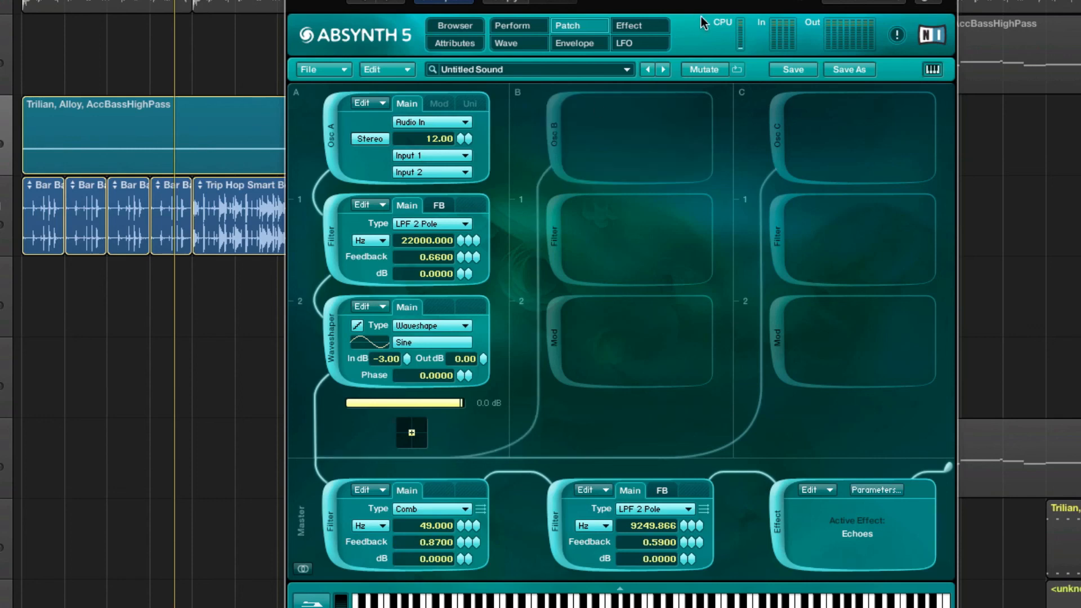